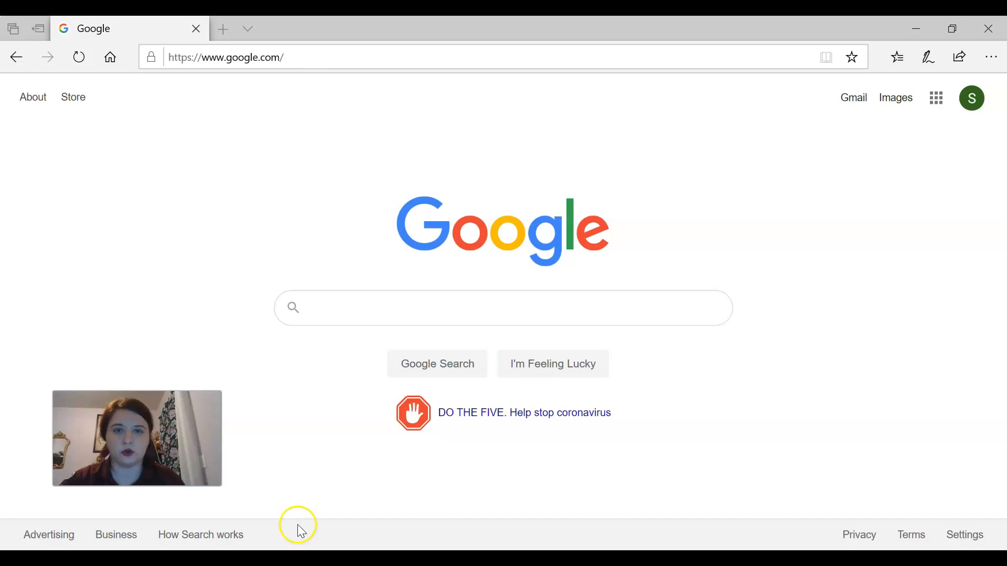
{"action": "left_click", "coordinate": [358, 58]}
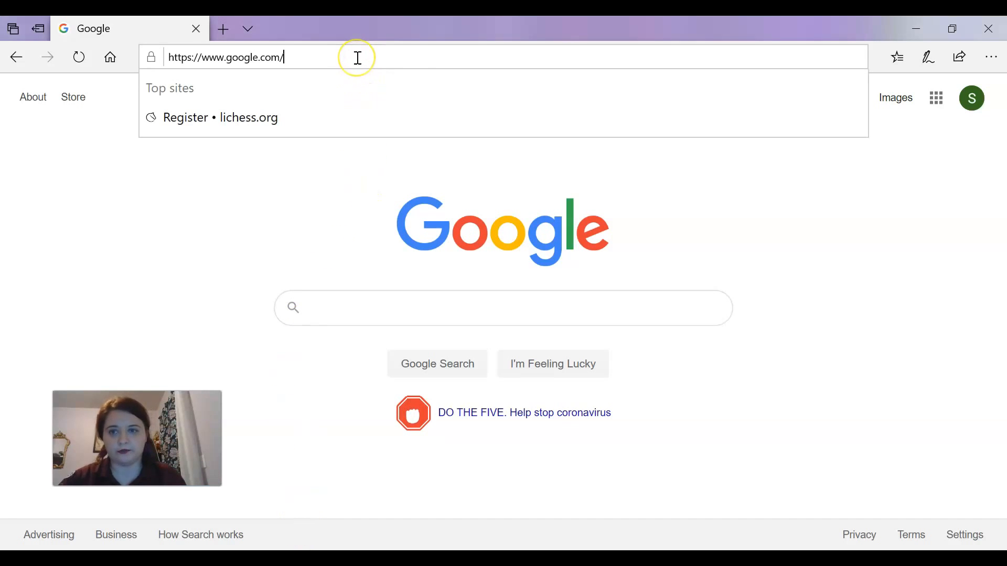
{"action": "key", "text": "ctrl+a"}
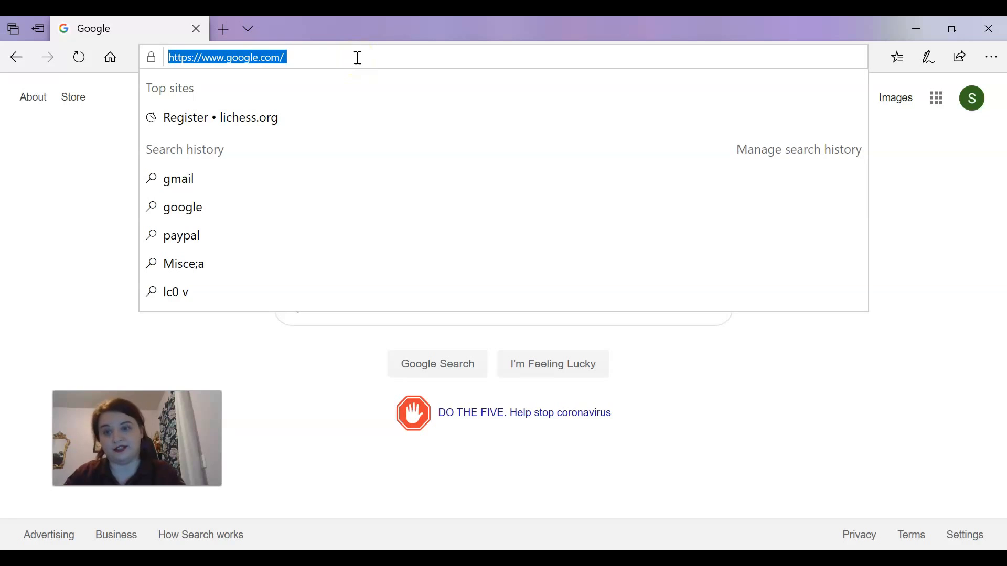
{"action": "type", "text": "www"}
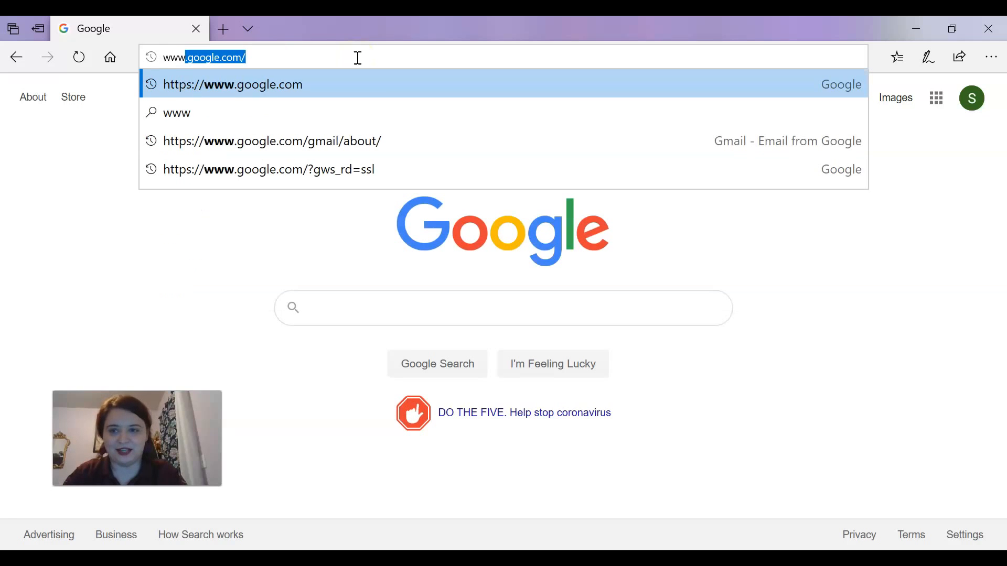
{"action": "type", "text": ".lichess"}
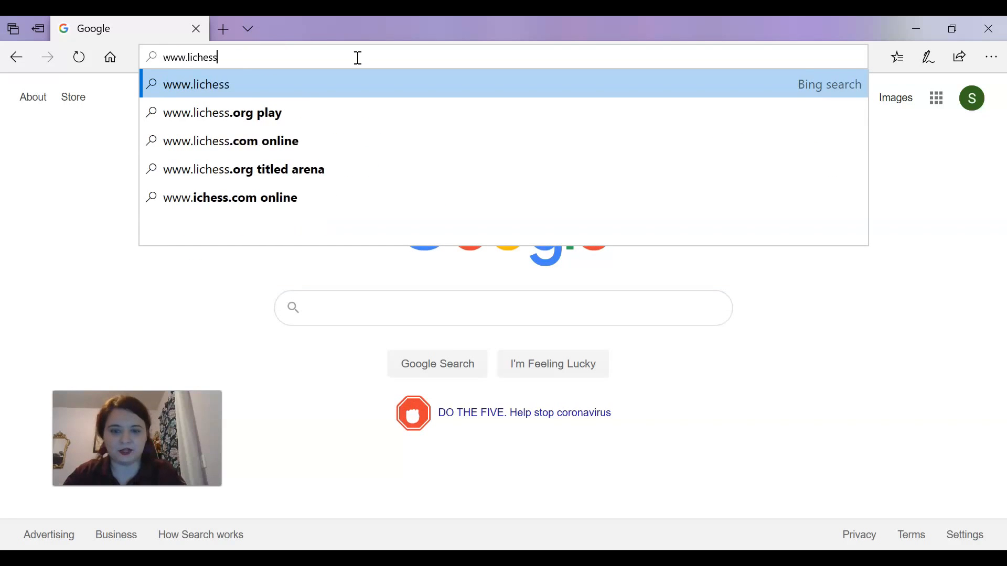
{"action": "type", "text": ".org"}
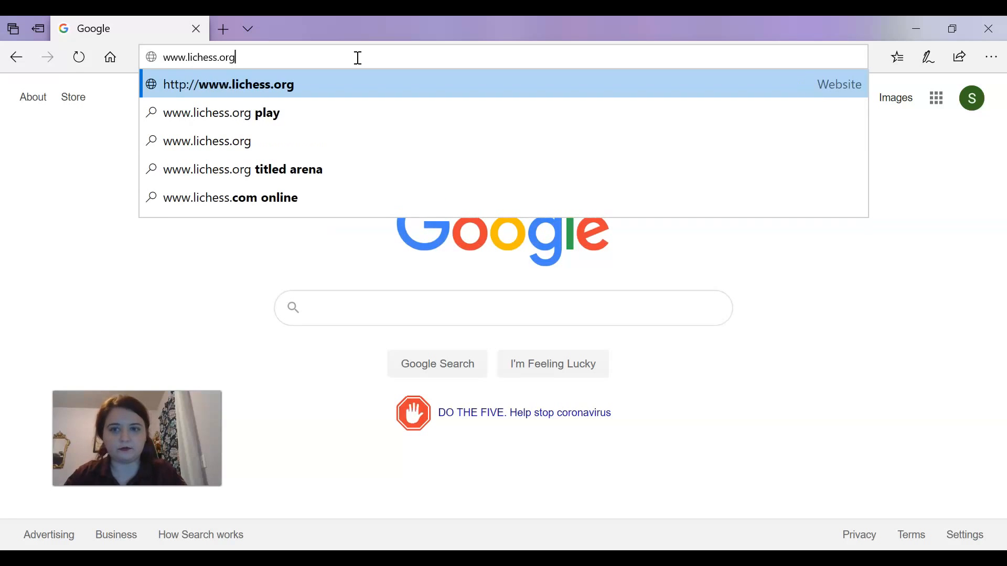
{"action": "key", "text": "Return"}
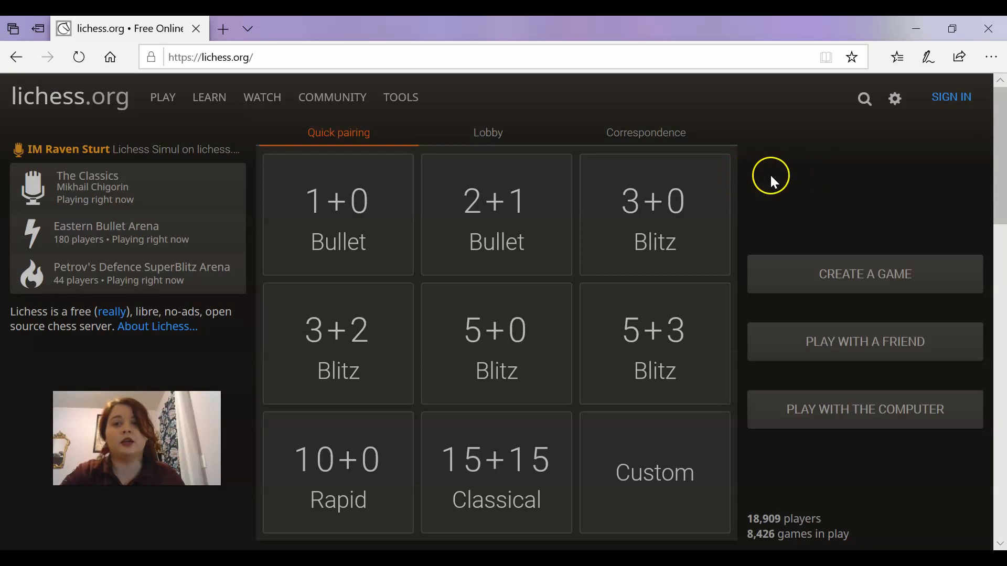
{"action": "mouse_move", "coordinate": [227, 99]}
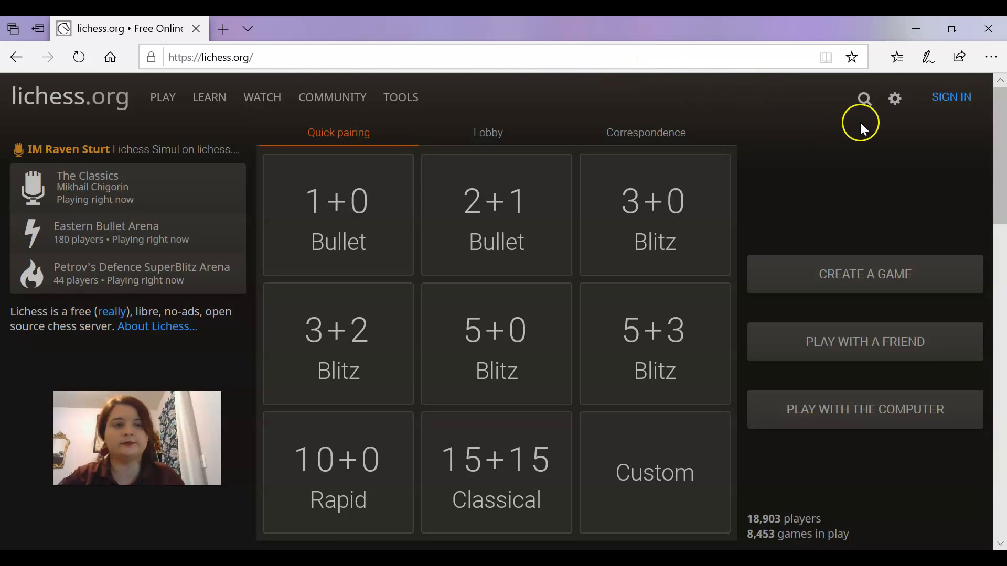
{"action": "left_click", "coordinate": [884, 111]}
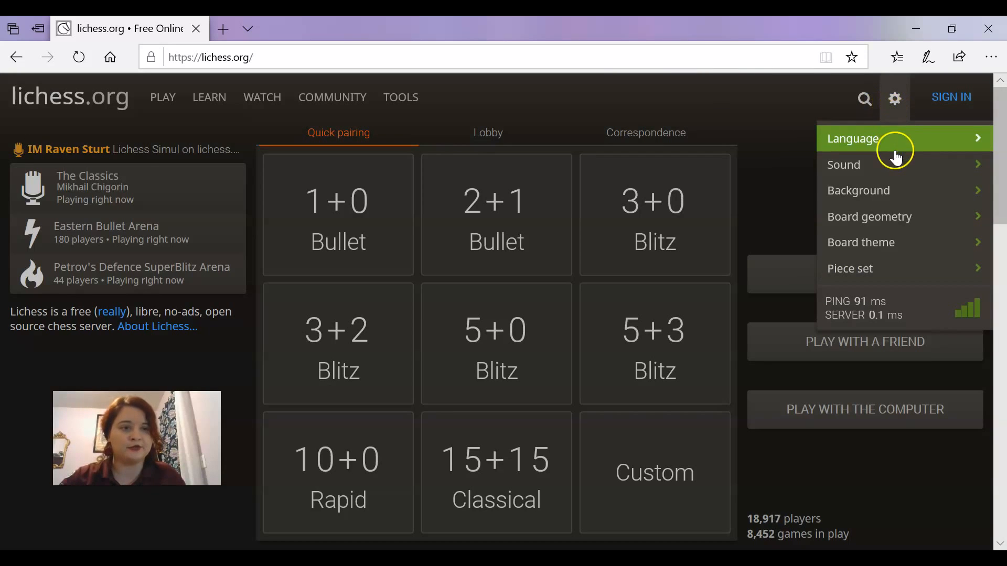
{"action": "left_click", "coordinate": [890, 194]}
{"action": "left_click", "coordinate": [875, 193]}
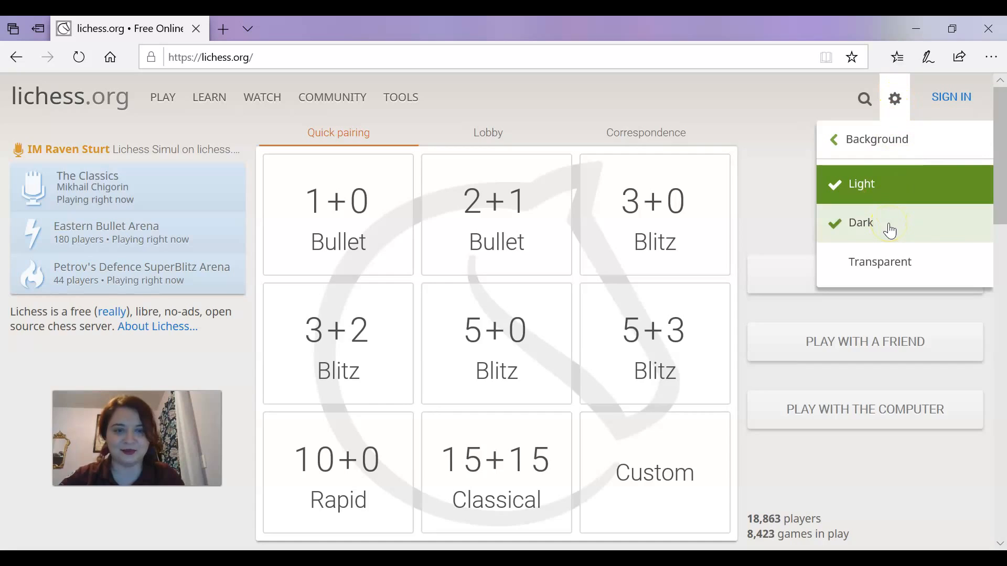
{"action": "left_click", "coordinate": [892, 231]}
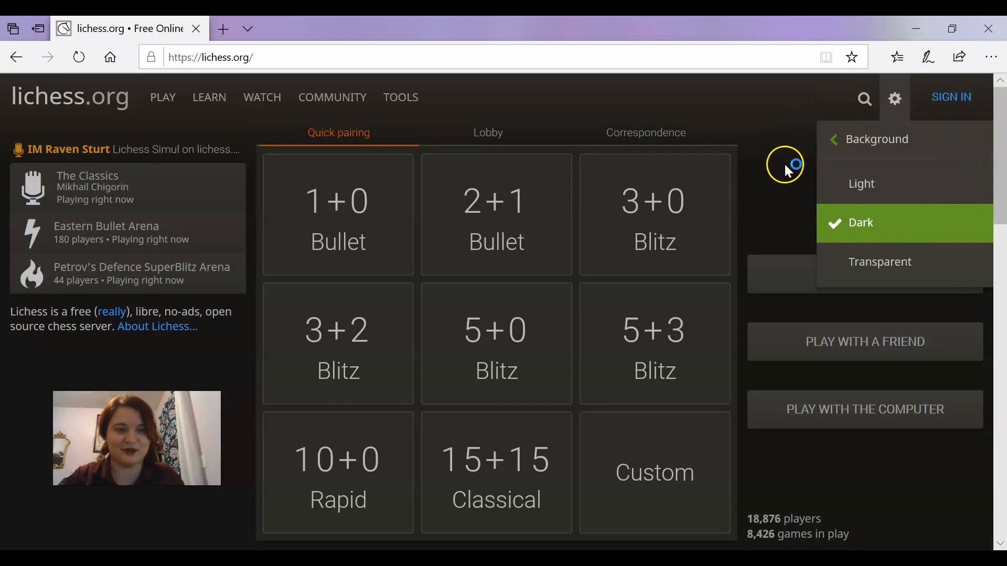
{"action": "left_click", "coordinate": [788, 165]}
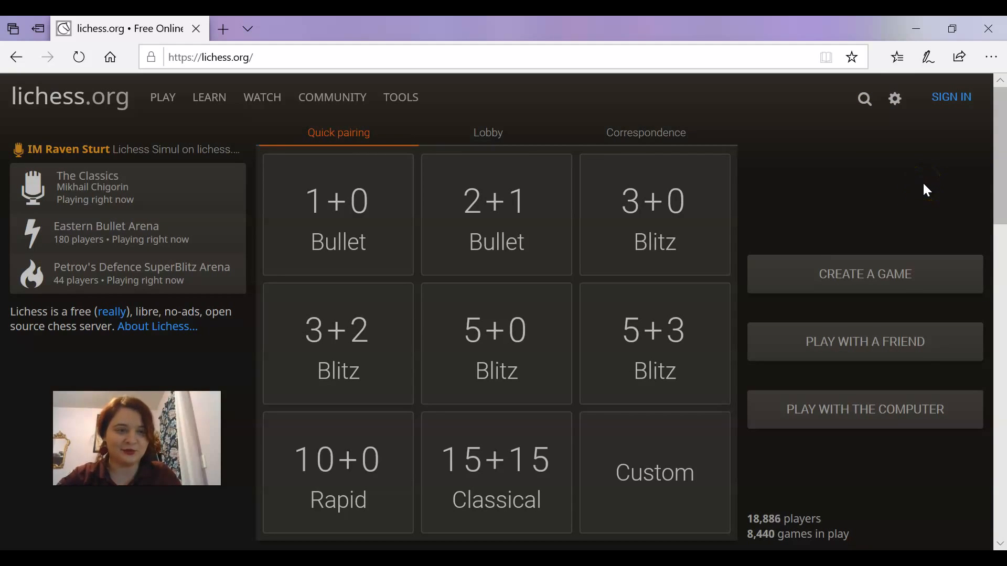
Go from the sign-in page to the Register page at lichess.org/signup
{"action": "left_click", "coordinate": [957, 110]}
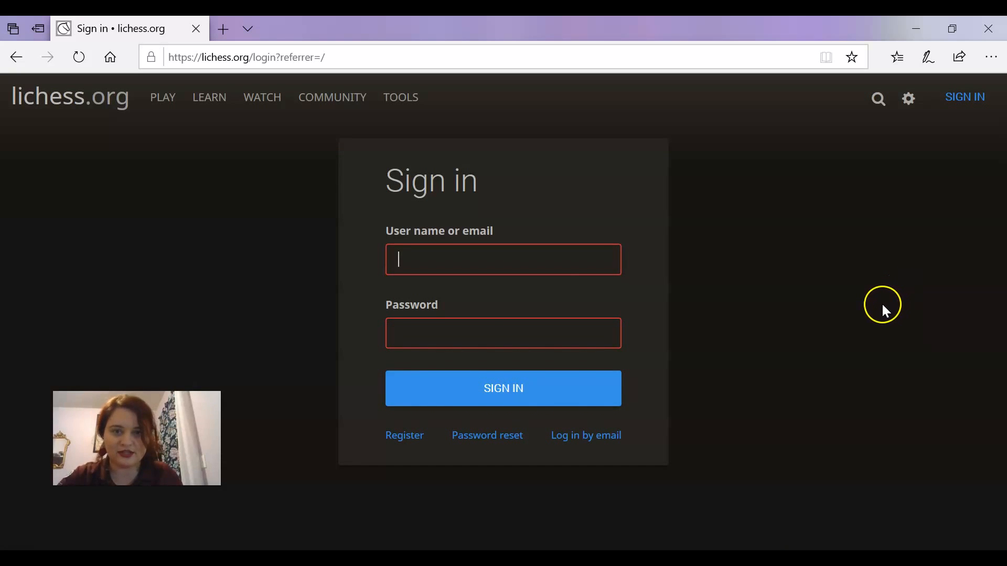
{"action": "left_click", "coordinate": [408, 436]}
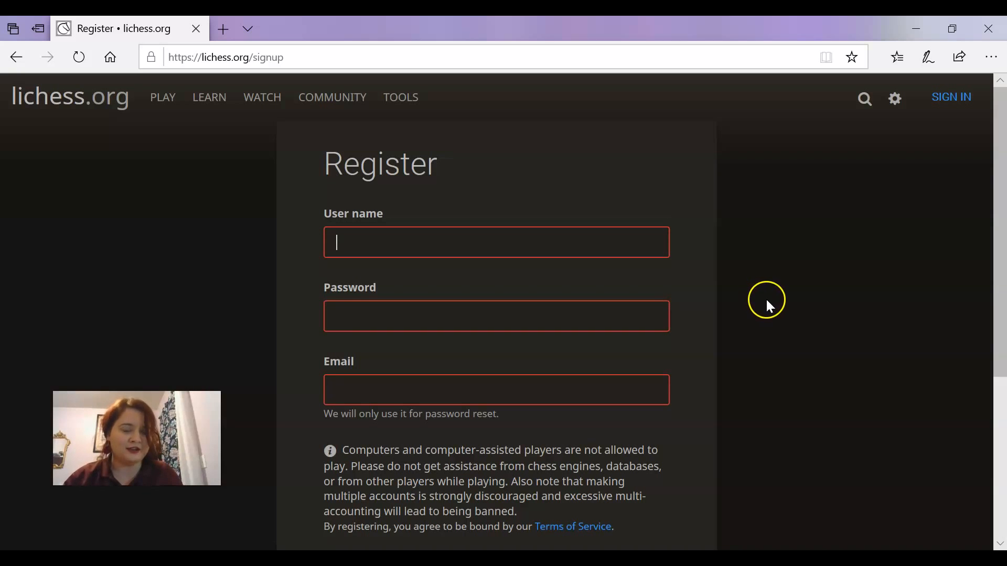
Fill in the new account's user name, password and e-mail address
{"action": "left_click", "coordinate": [629, 262]}
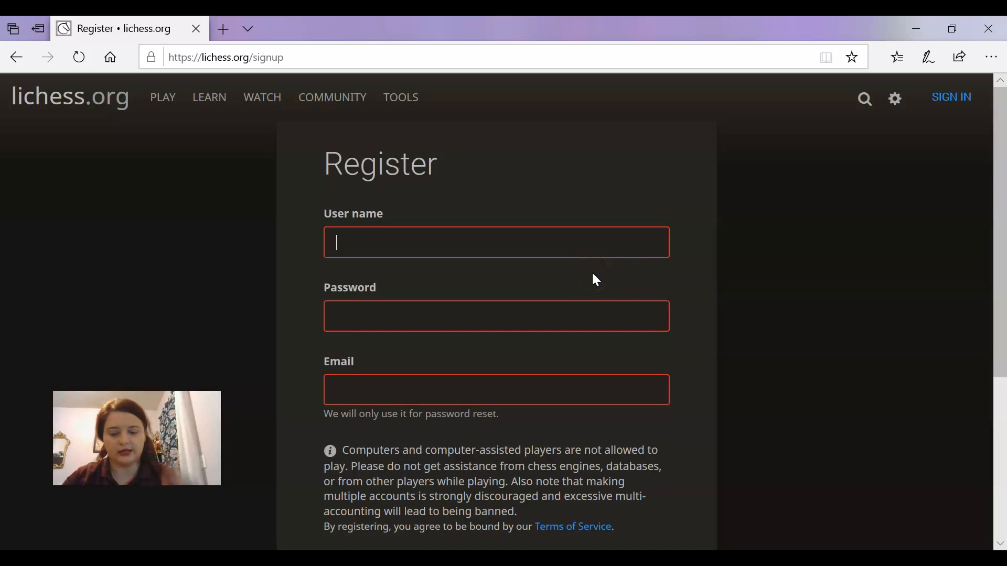
{"action": "type", "text": "sabina"}
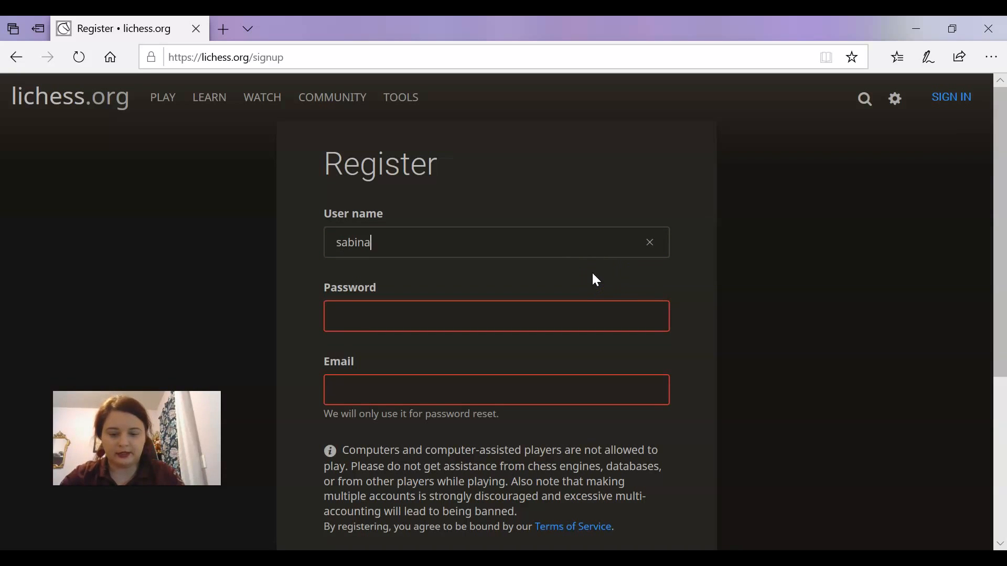
{"action": "type", "text": "foisor"}
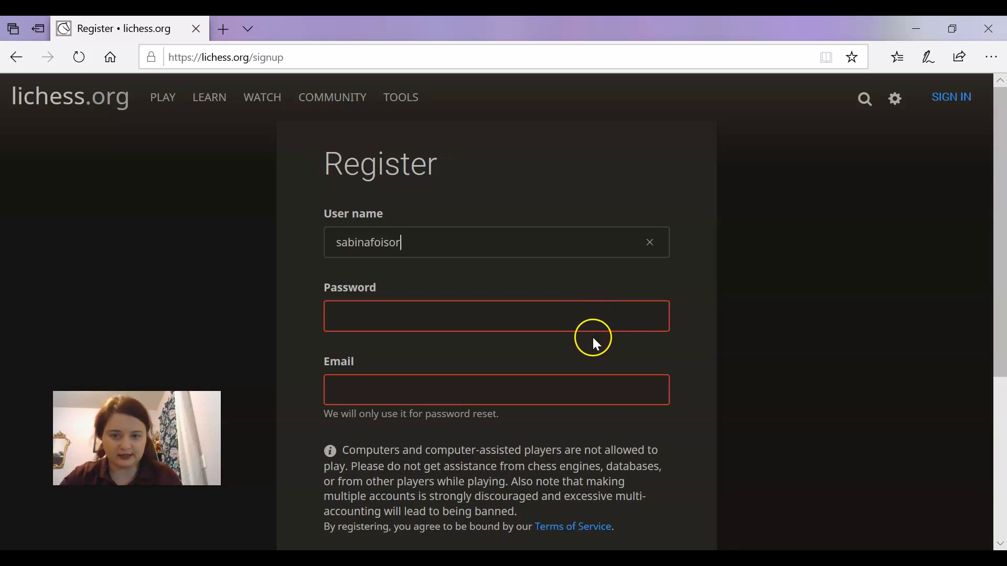
{"action": "left_click", "coordinate": [595, 313]}
{"action": "type", "text": "********"}
{"action": "left_click", "coordinate": [621, 389]}
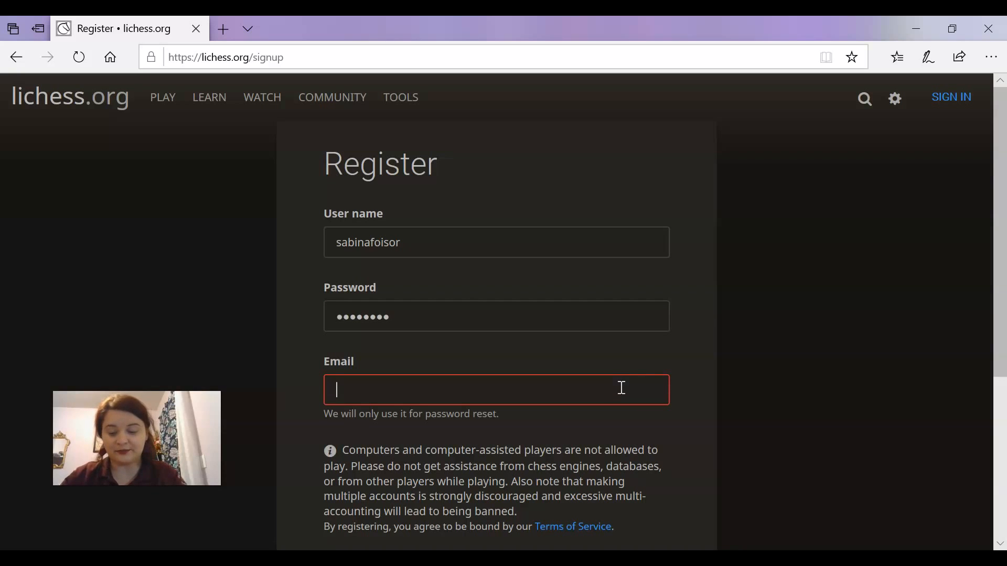
{"action": "key", "text": "ctrl+v"}
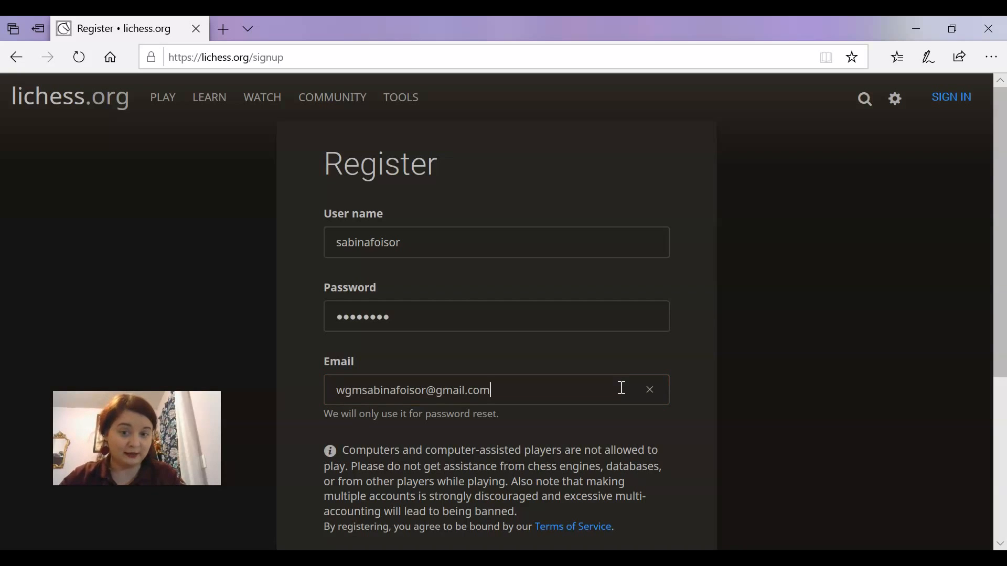
{"action": "left_click", "coordinate": [677, 433]}
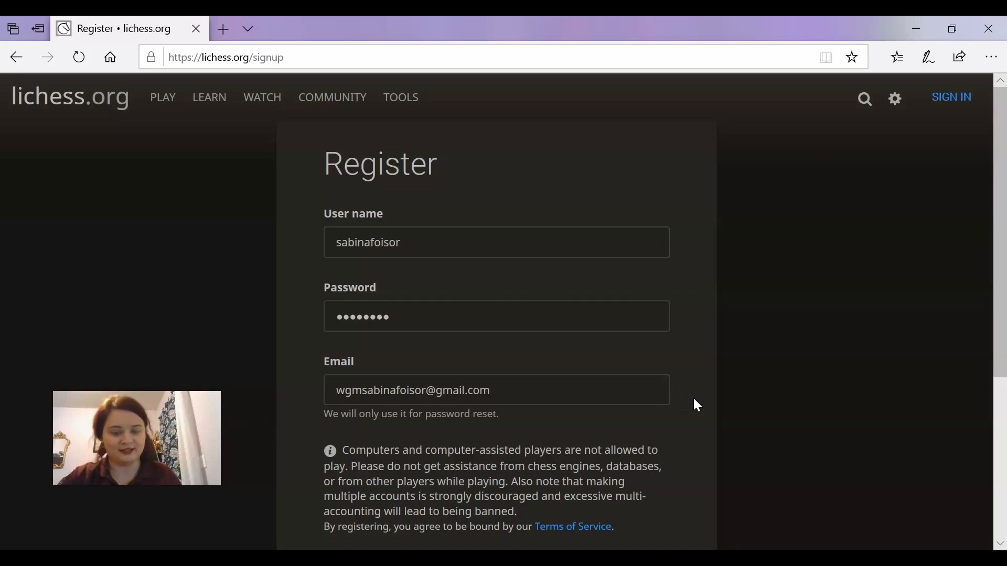
Accept all four terms agreements, submit the registration, and decline saving the password
{"action": "scroll", "coordinate": [697, 406], "scroll_direction": "down", "scroll_amount": 4}
{"action": "left_click", "coordinate": [572, 327]}
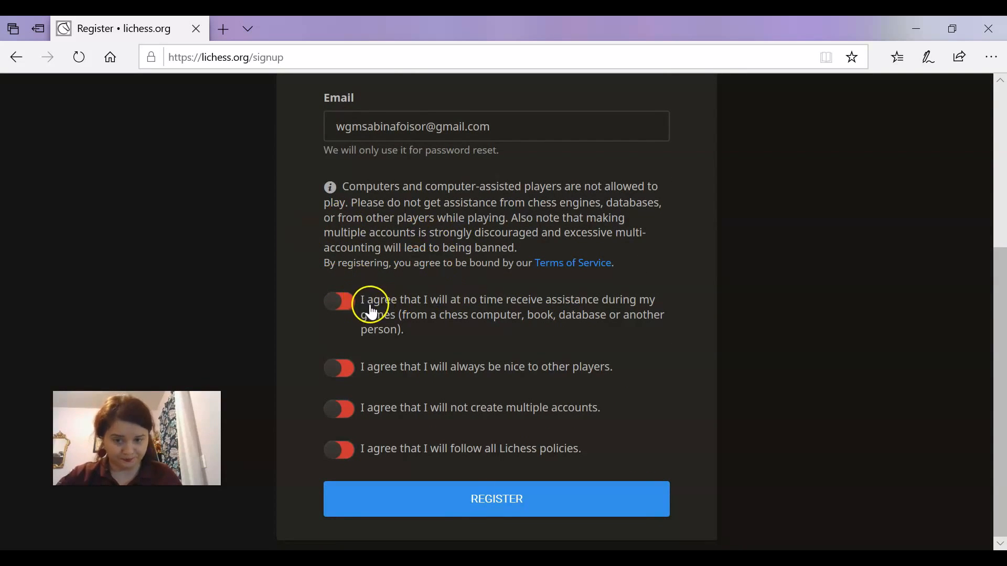
{"action": "left_click", "coordinate": [342, 307]}
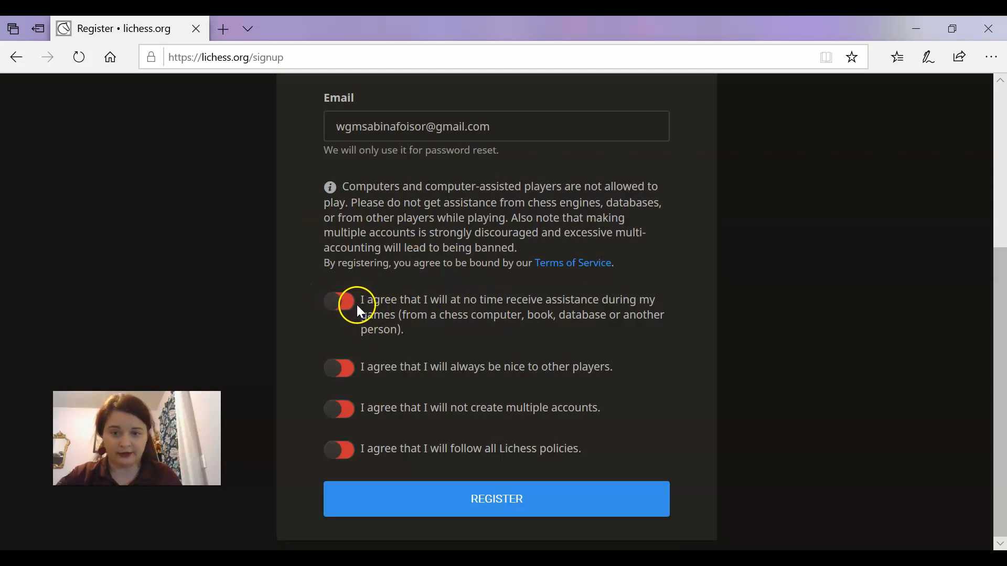
{"action": "left_click", "coordinate": [344, 367]}
{"action": "left_click", "coordinate": [343, 423]}
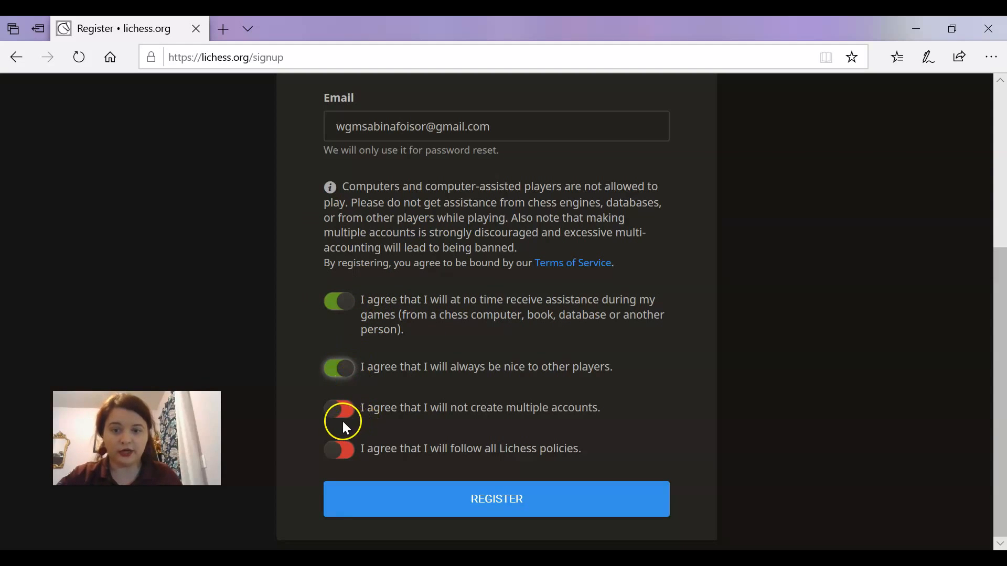
{"action": "left_click", "coordinate": [343, 448]}
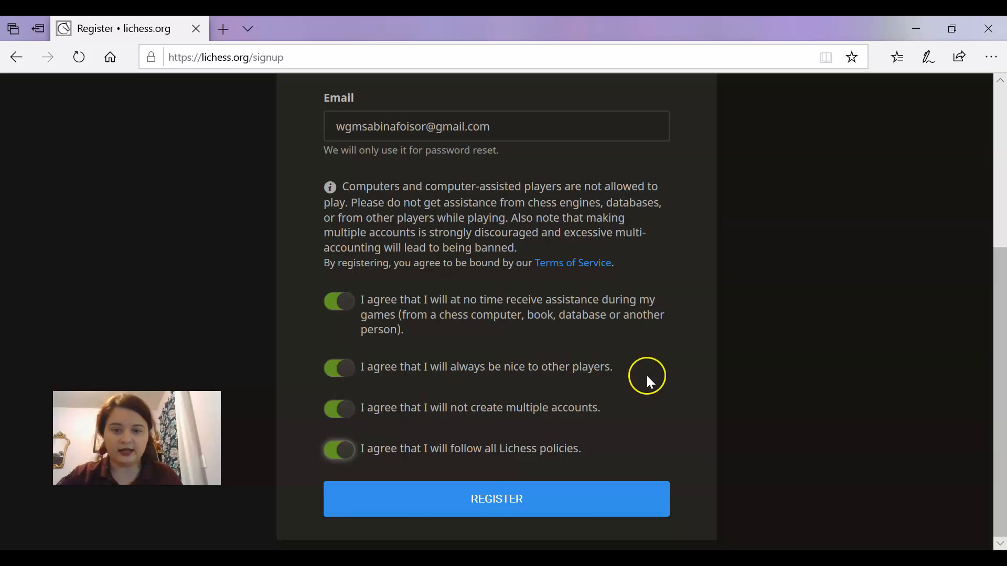
{"action": "left_click", "coordinate": [540, 493]}
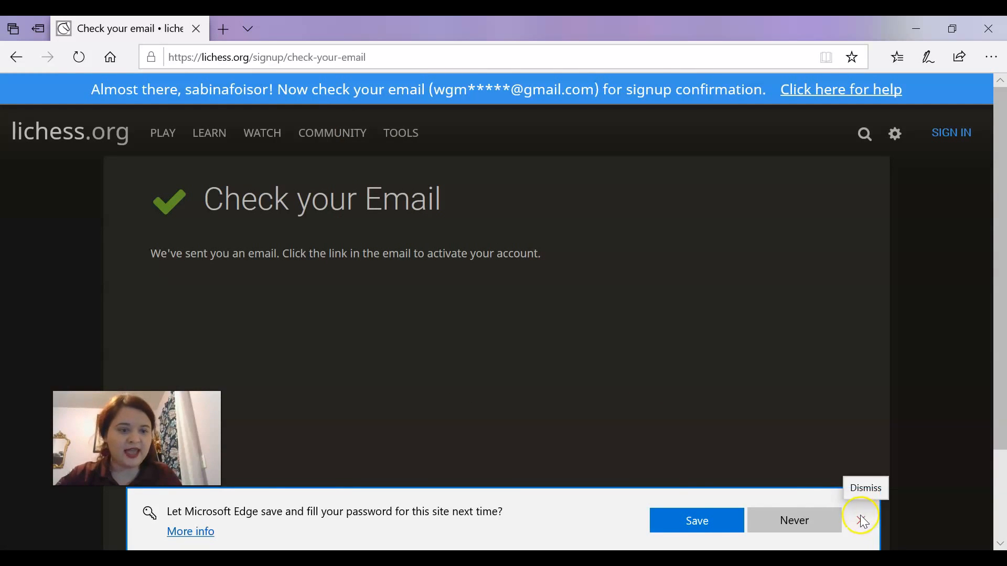
{"action": "left_click", "coordinate": [862, 520]}
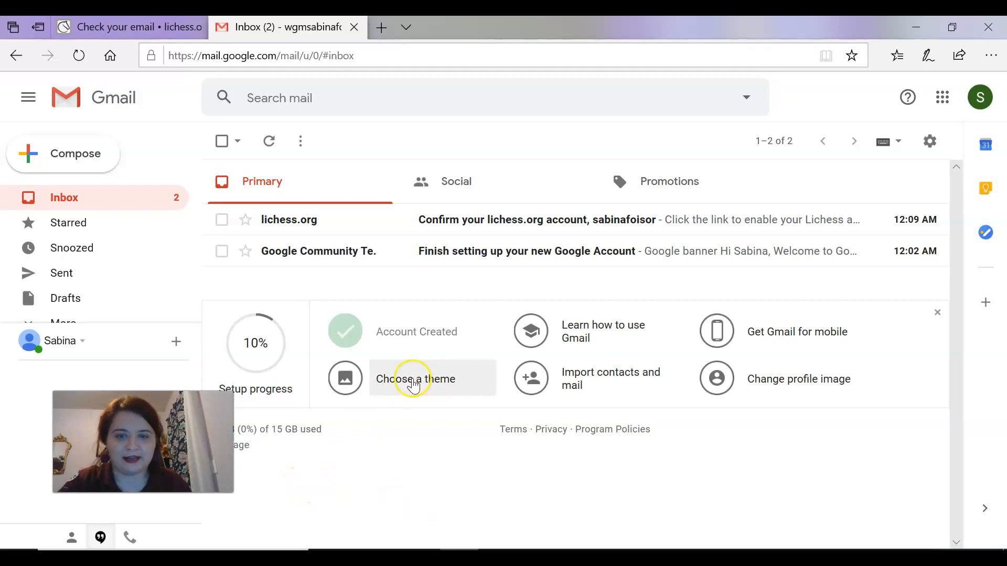
Open the lichess.org confirmation e-mail and follow its link to activate the account
{"action": "left_click", "coordinate": [486, 229]}
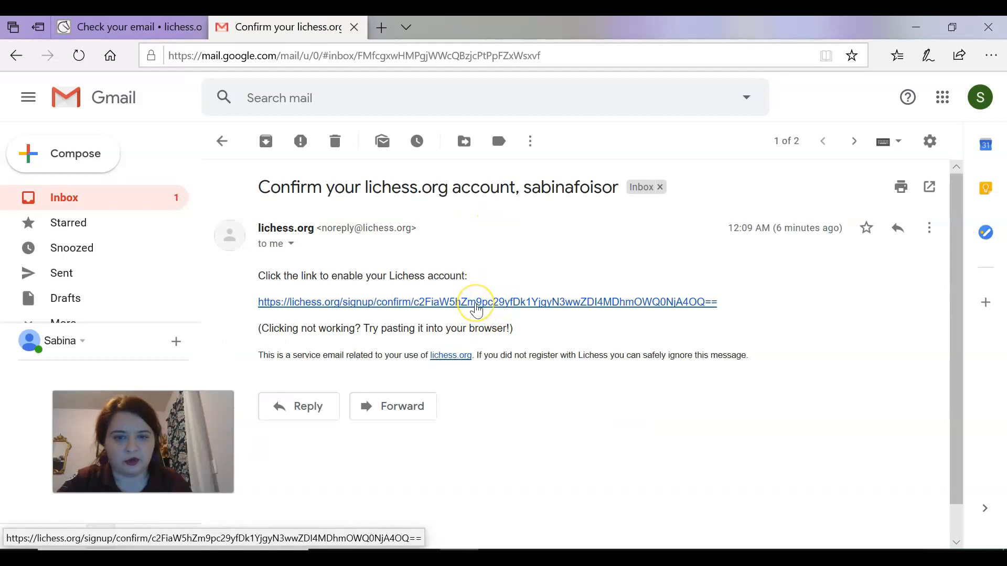
{"action": "left_click", "coordinate": [477, 303]}
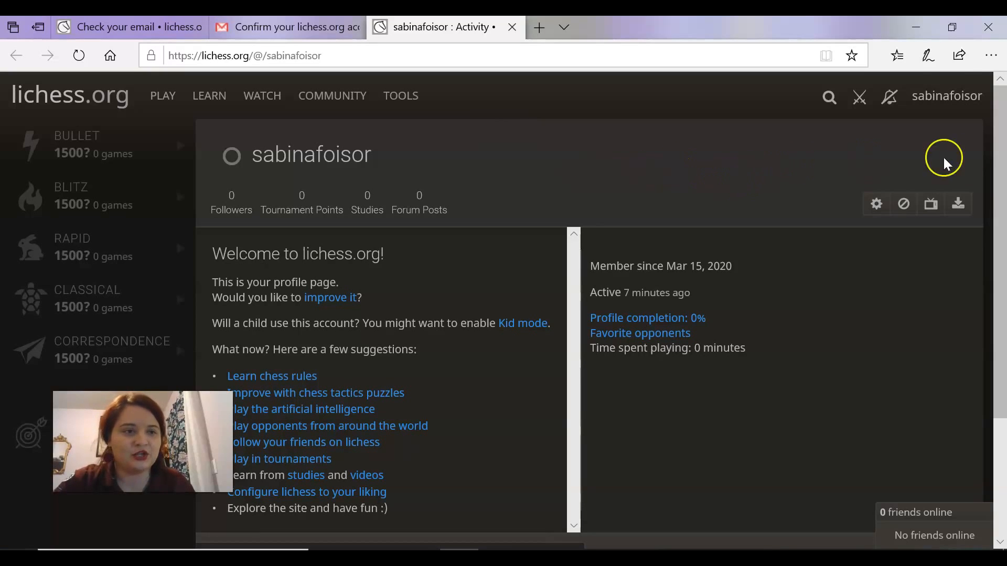
Sign out of the Lichess account from the account menu
{"action": "left_click", "coordinate": [953, 100]}
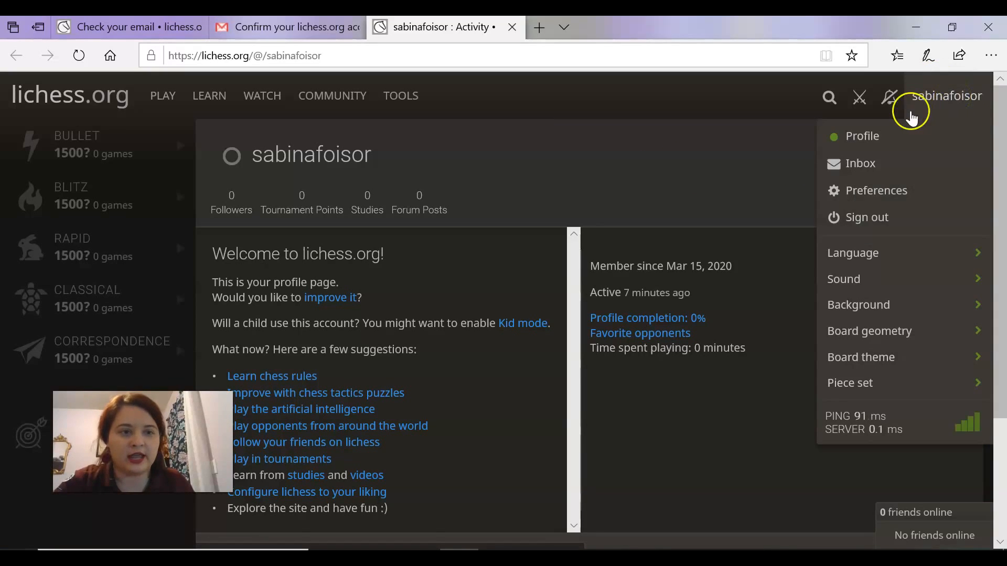
{"action": "scroll", "coordinate": [884, 296], "scroll_direction": "down", "scroll_amount": 1}
{"action": "scroll", "coordinate": [884, 292], "scroll_direction": "up", "scroll_amount": 1}
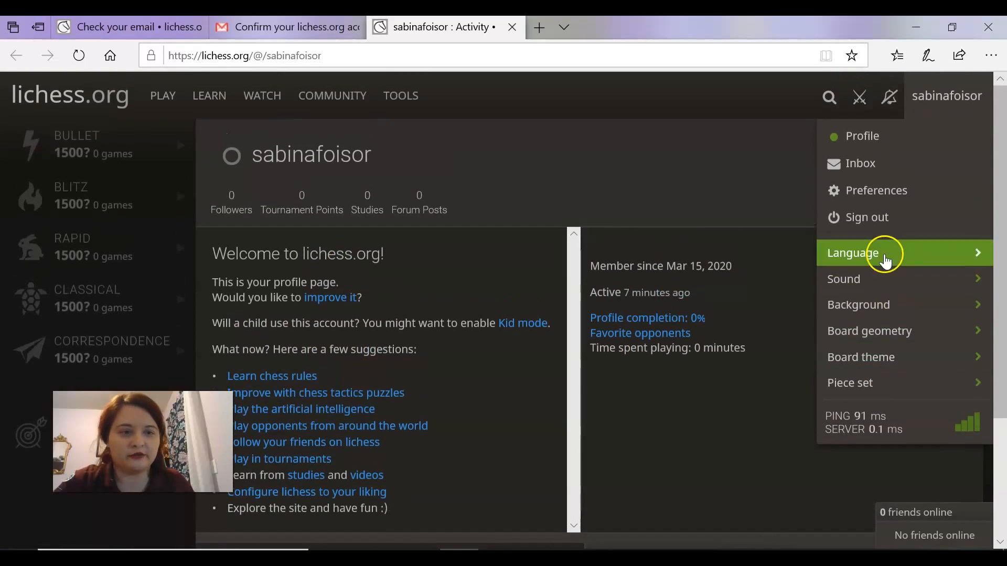
{"action": "left_click", "coordinate": [886, 219]}
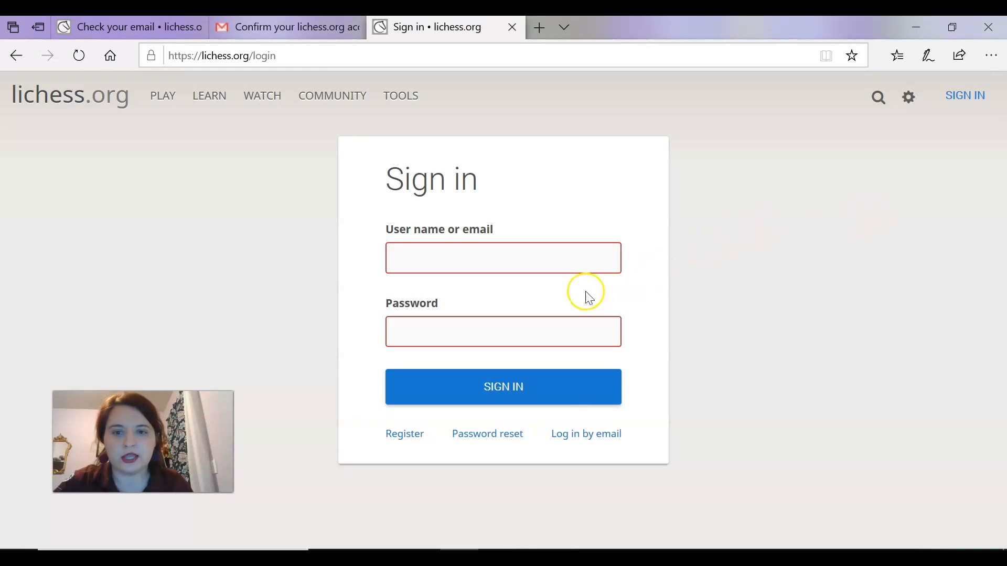
Sign back in with the account's user name and password
{"action": "type", "text": "sabinafoisor"}
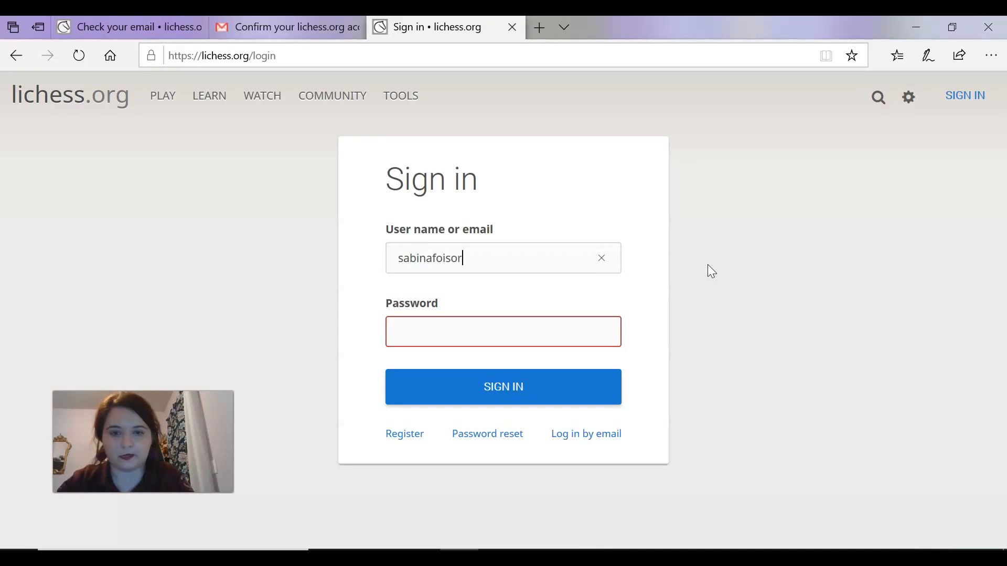
{"action": "key", "text": "Tab"}
{"action": "type", "text": "********"}
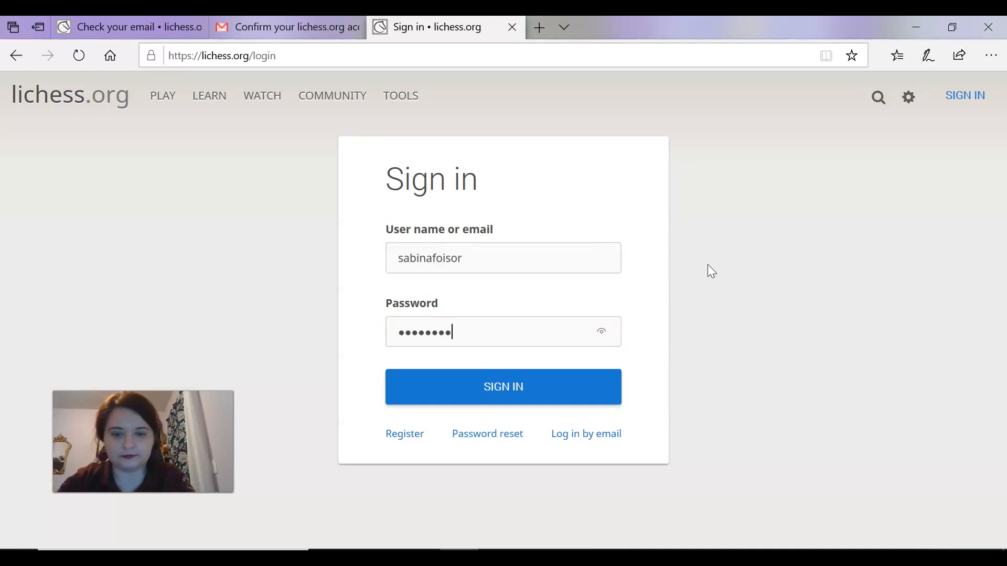
{"action": "left_click", "coordinate": [527, 388]}
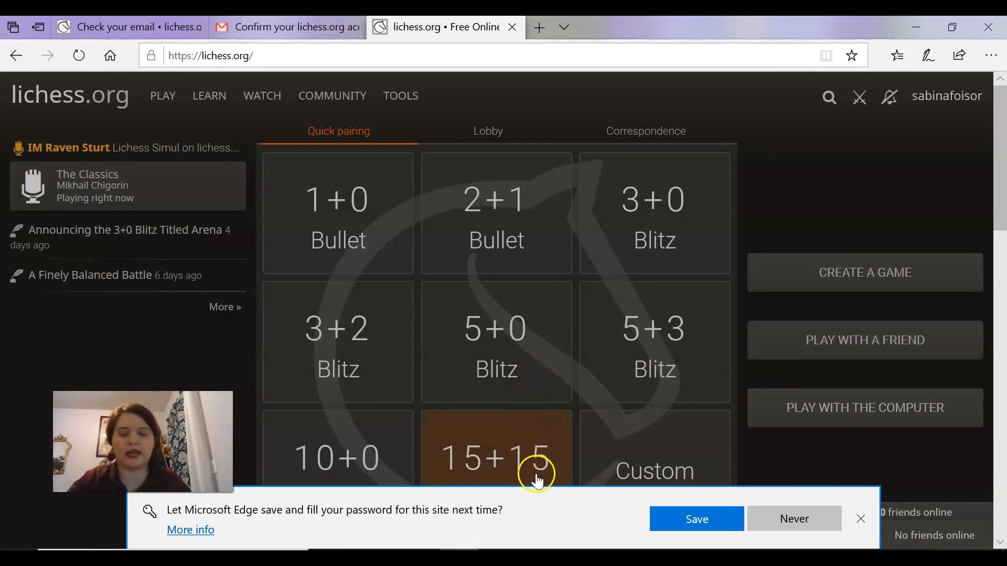
Dismiss Edge's save-password bar and bring up the LEARN dropdown
{"action": "left_click", "coordinate": [861, 519]}
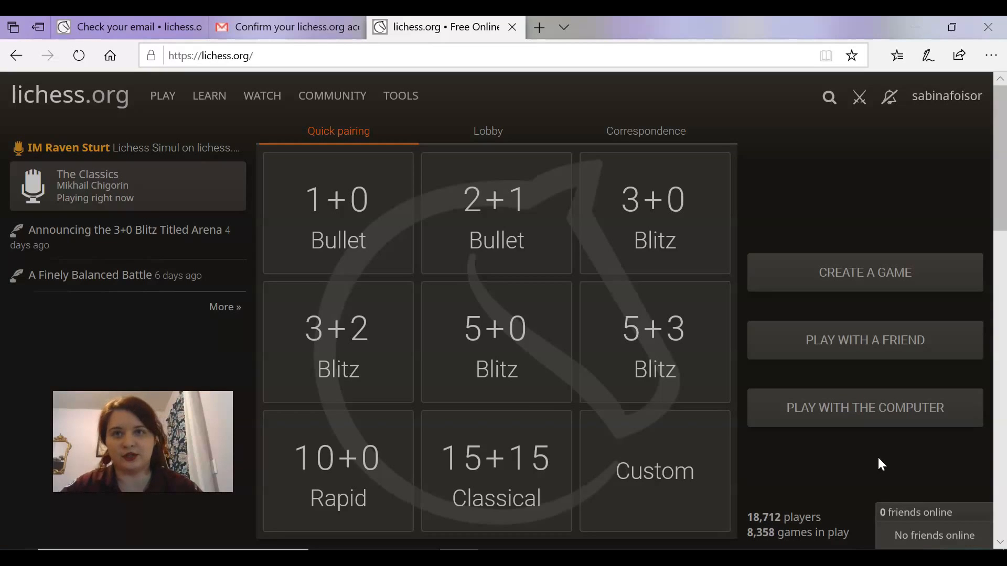
{"action": "left_click", "coordinate": [703, 489]}
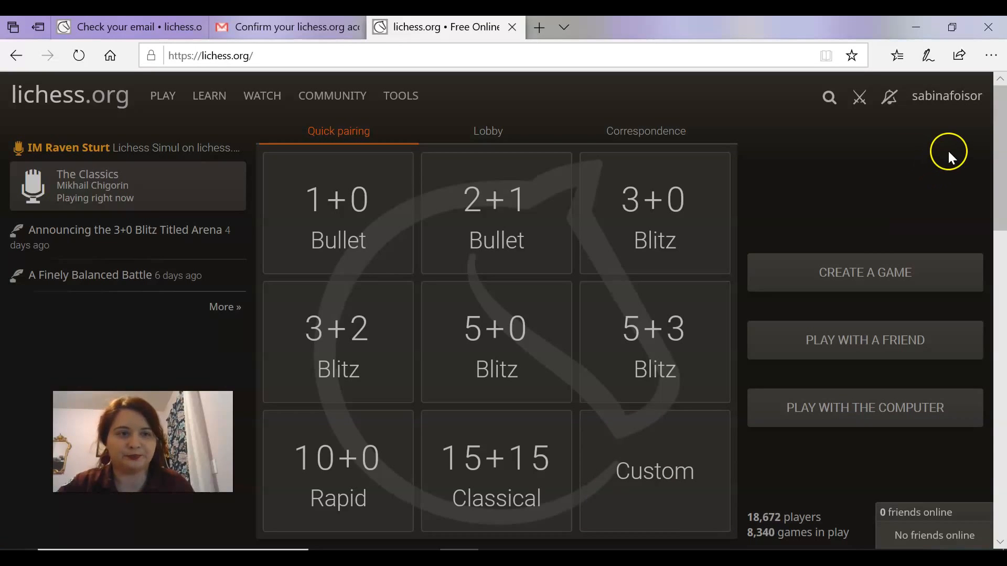
{"action": "mouse_move", "coordinate": [199, 102]}
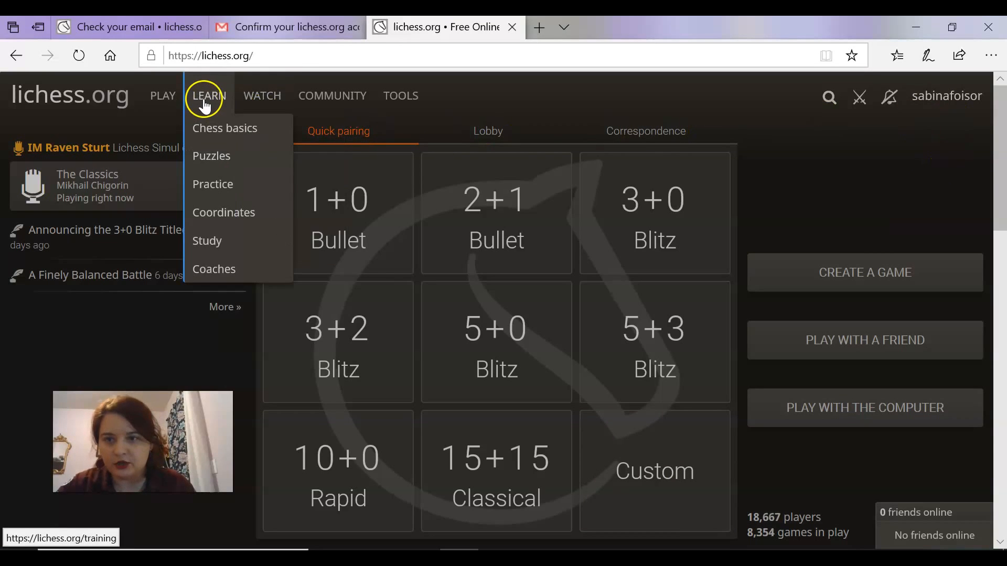
Open the All studies page and scroll through the listed studies
{"action": "left_click", "coordinate": [215, 250]}
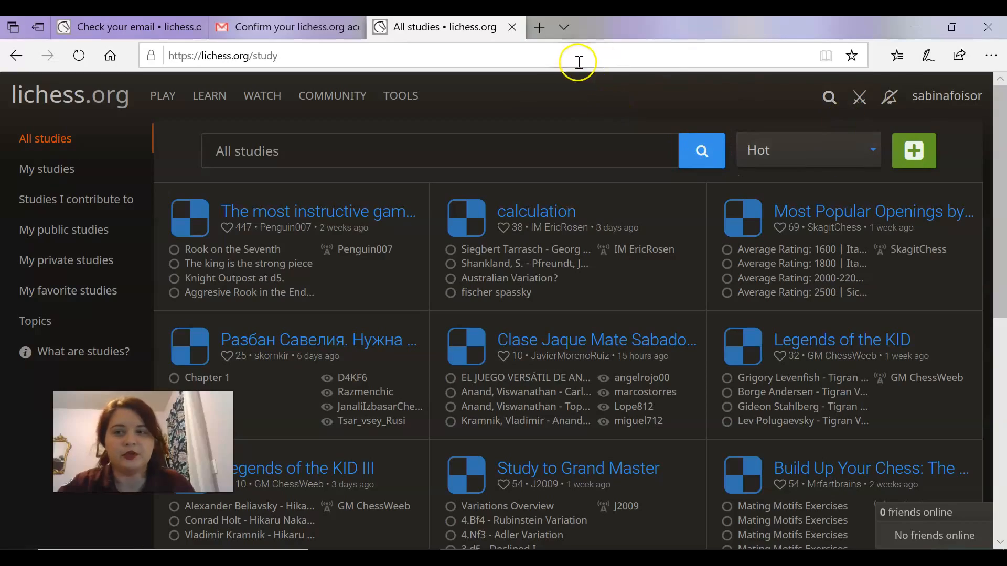
{"action": "scroll", "coordinate": [519, 370], "scroll_direction": "down", "scroll_amount": 10}
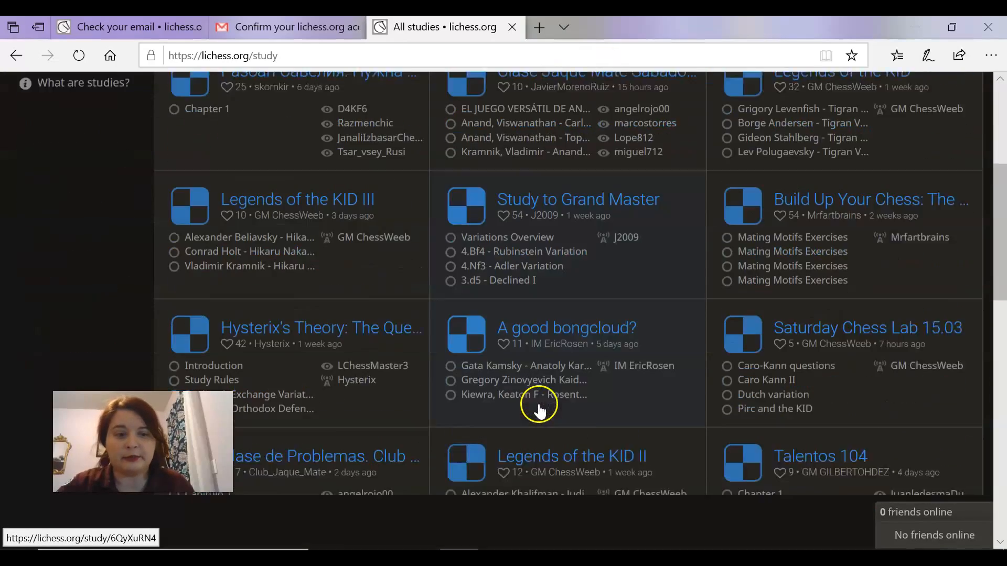
{"action": "scroll", "coordinate": [547, 394], "scroll_direction": "up", "scroll_amount": 10}
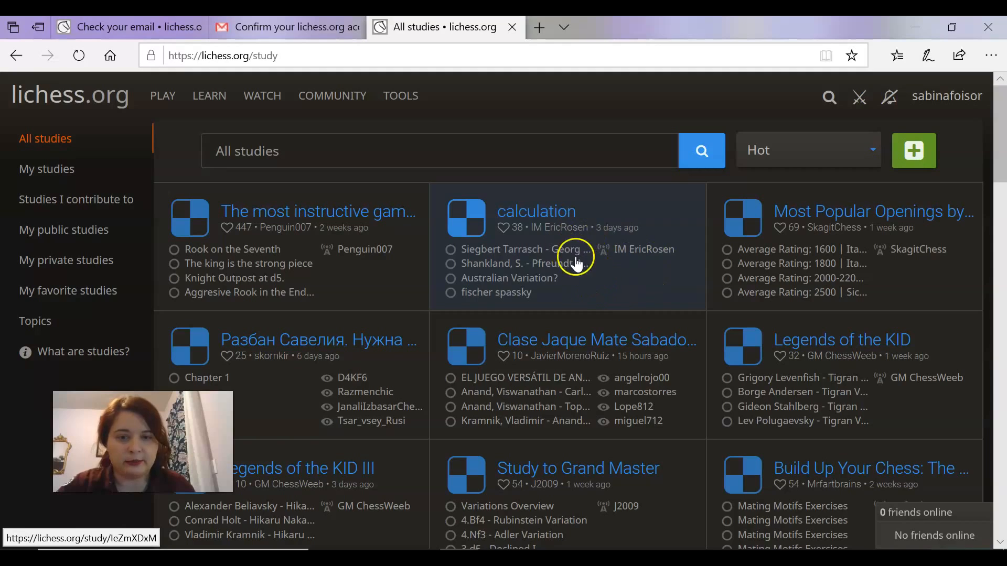
{"action": "scroll", "coordinate": [602, 294], "scroll_direction": "down", "scroll_amount": 2}
{"action": "scroll", "coordinate": [641, 338], "scroll_direction": "down", "scroll_amount": 4}
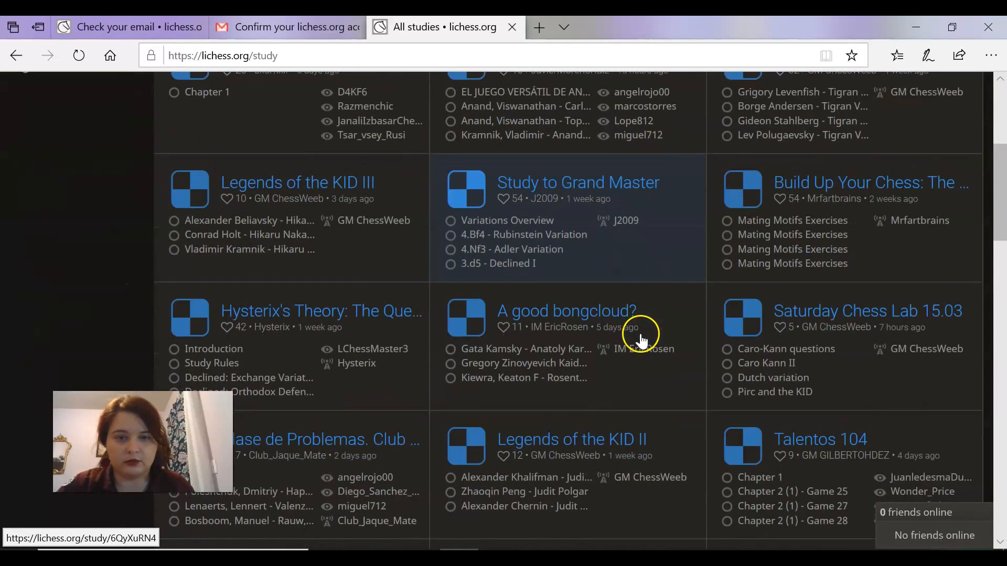
Inspect 'Study to Grand Master' chapter 2 and its members, then return to the list
{"action": "left_click", "coordinate": [648, 251]}
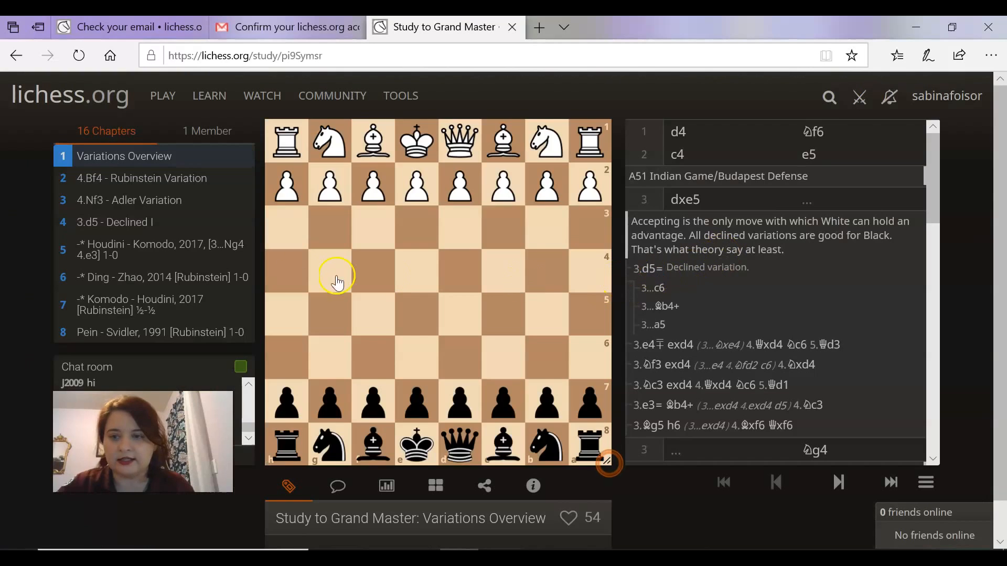
{"action": "left_click", "coordinate": [139, 179]}
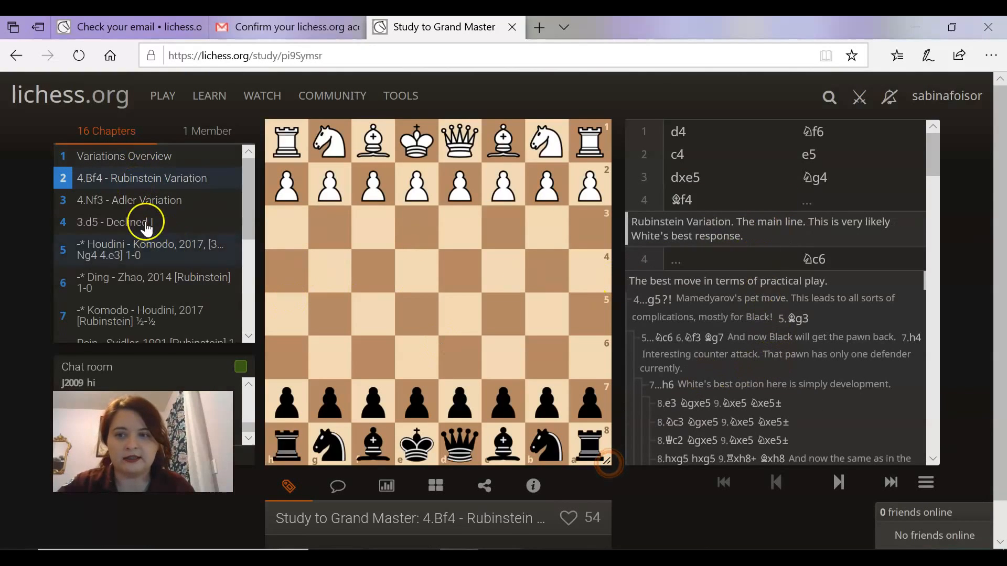
{"action": "left_click", "coordinate": [215, 136]}
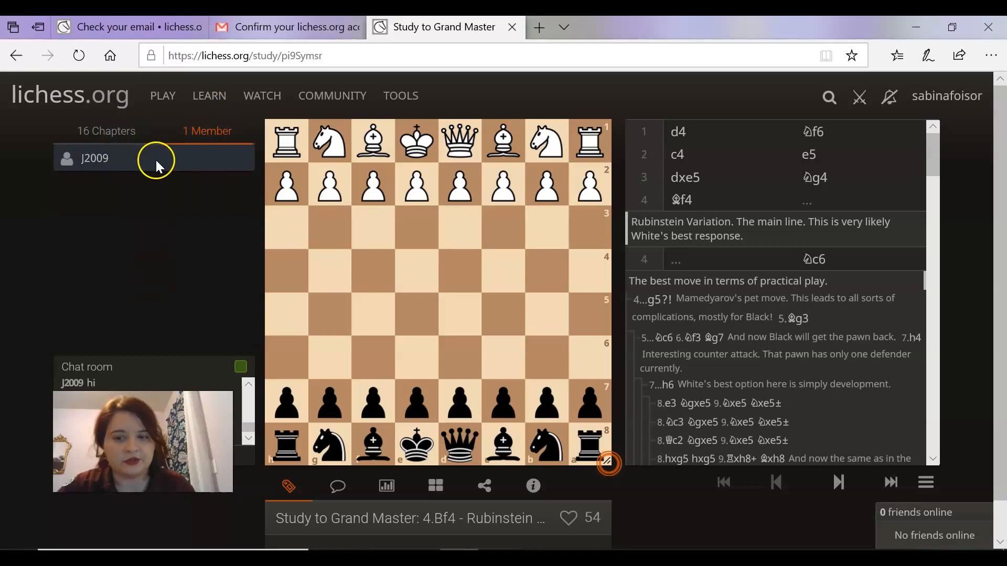
{"action": "left_click", "coordinate": [22, 56]}
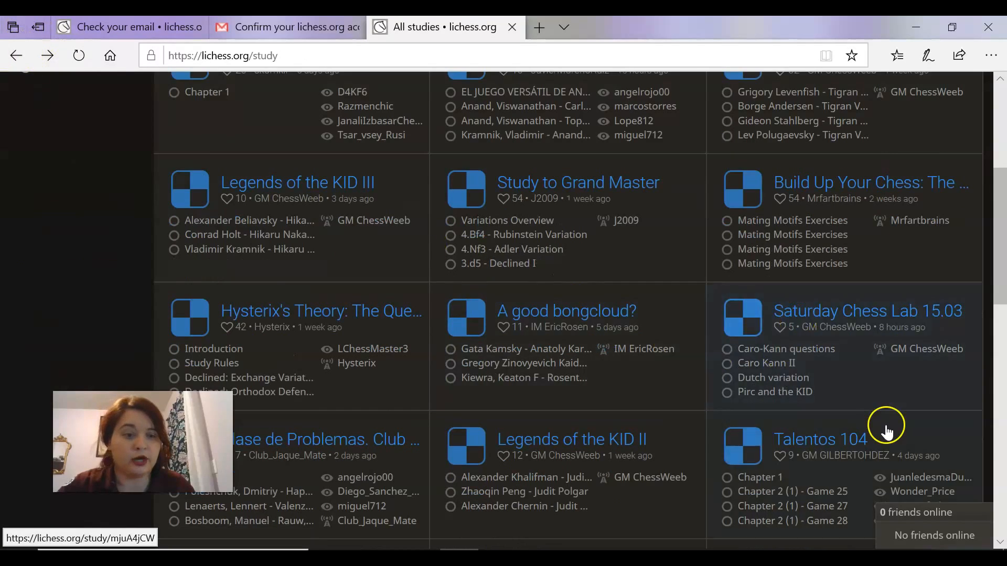
{"action": "scroll", "coordinate": [839, 425], "scroll_direction": "down", "scroll_amount": 1}
{"action": "scroll", "coordinate": [889, 404], "scroll_direction": "up", "scroll_amount": 5}
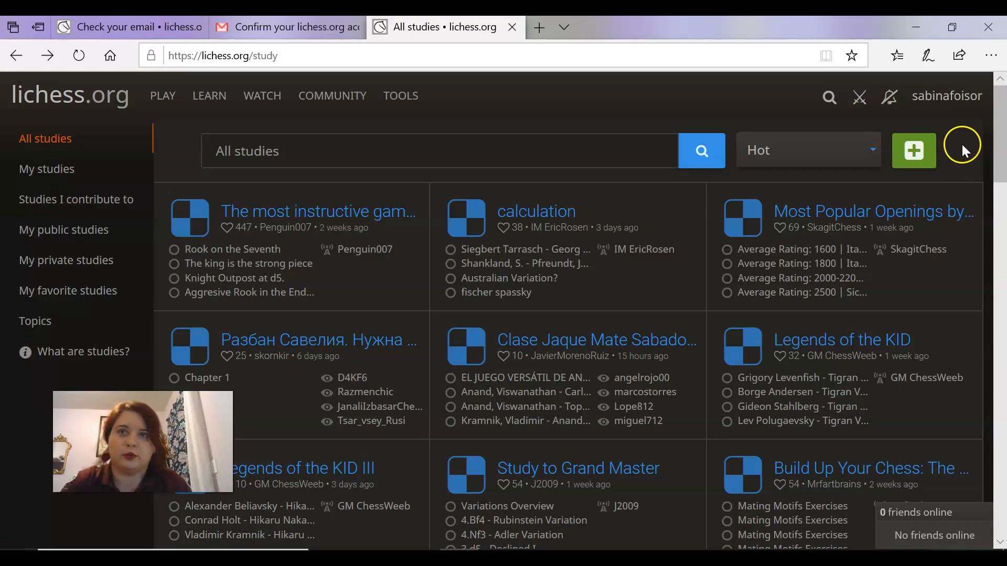
Start a new study named with the owner's first name followed by 'Tactics'
{"action": "left_click", "coordinate": [924, 162]}
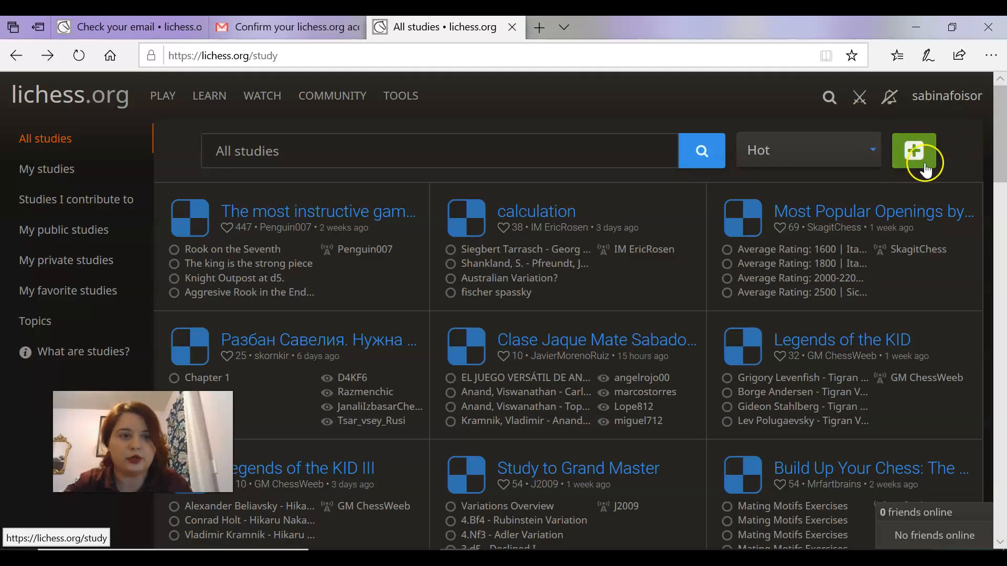
{"action": "left_click", "coordinate": [923, 154]}
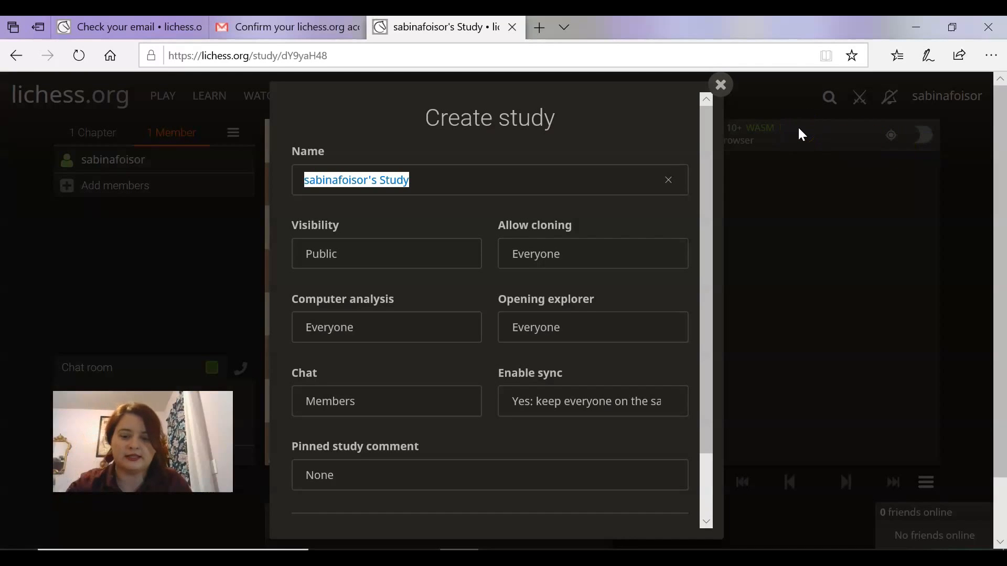
{"action": "type", "text": "Sabina'"}
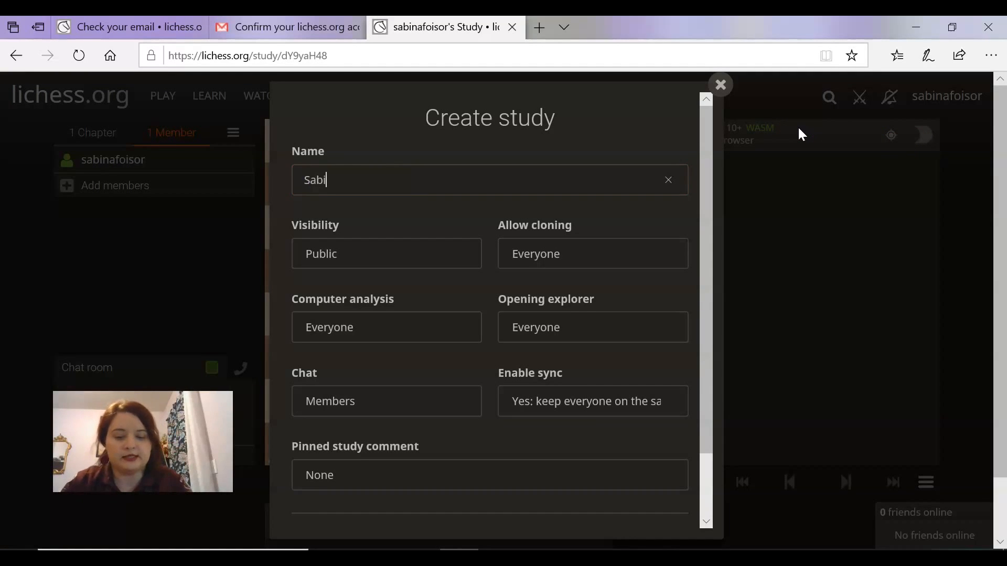
{"action": "type", "text": "S"}
{"action": "key", "text": "BackSpace"}
{"action": "type", "text": "Tactics"}
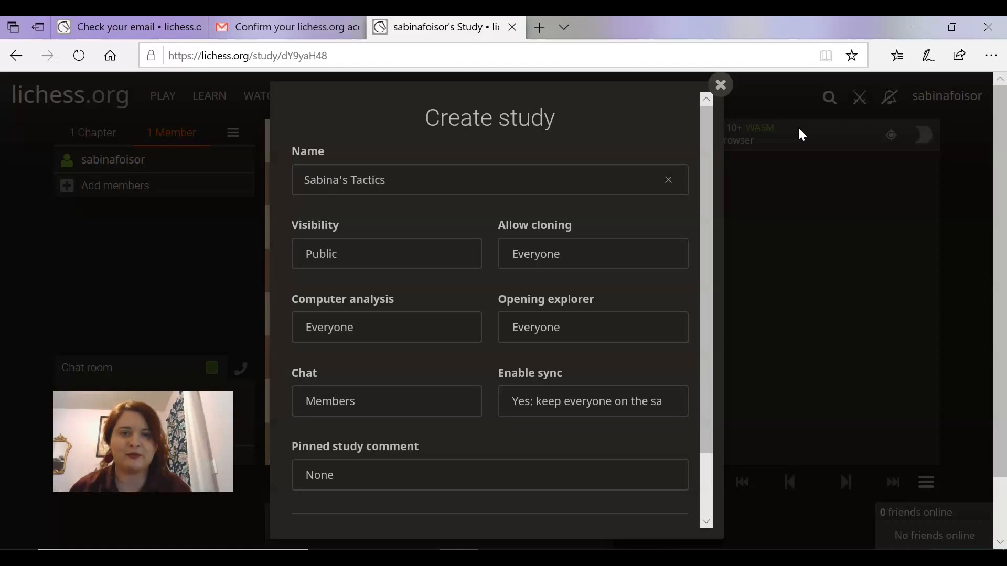
{"action": "left_click", "coordinate": [471, 171]}
{"action": "left_click", "coordinate": [509, 183]}
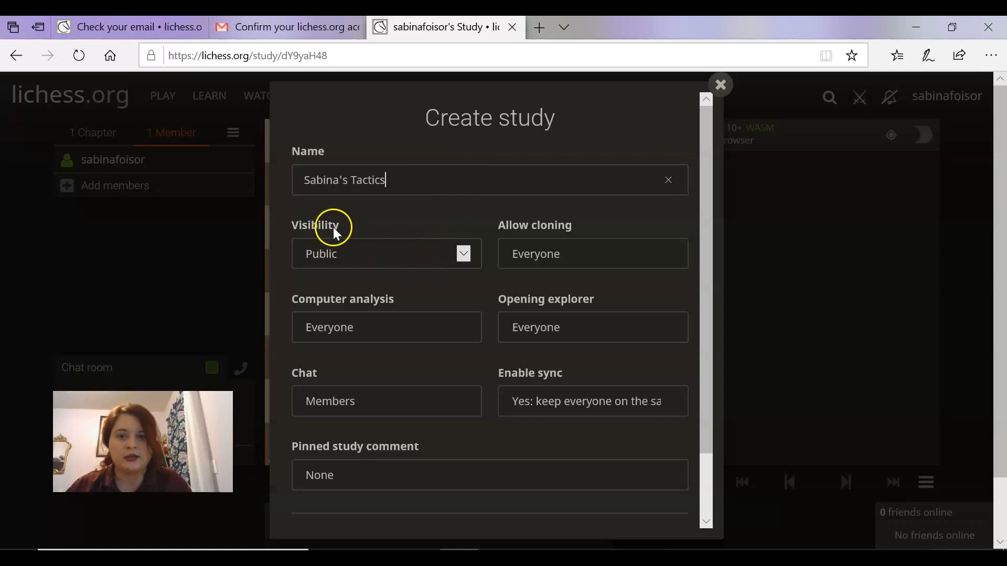
Set the study's visibility to Invite only and Allow cloning to Nobody
{"action": "left_click", "coordinate": [466, 256]}
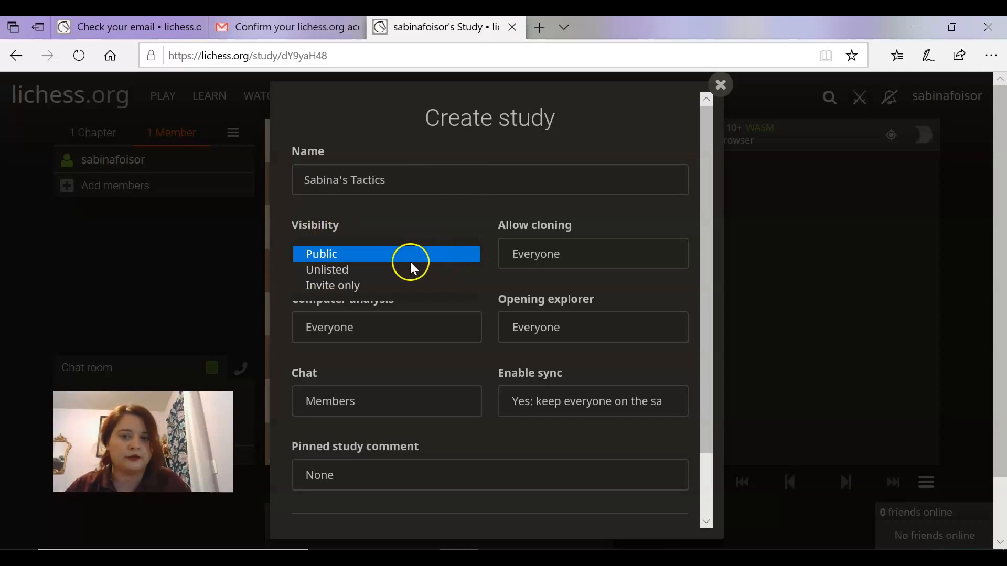
{"action": "left_click", "coordinate": [388, 286]}
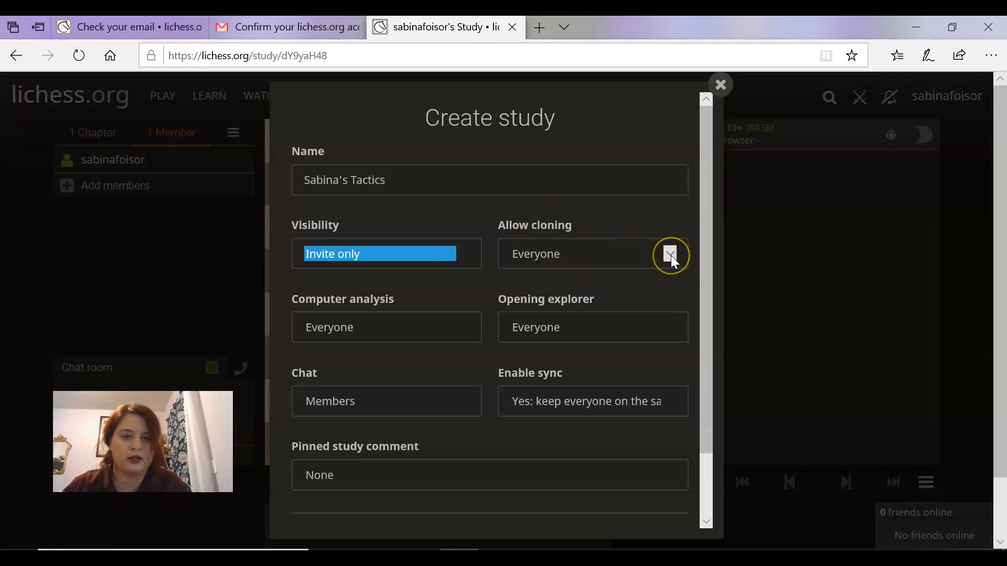
{"action": "left_click", "coordinate": [671, 256]}
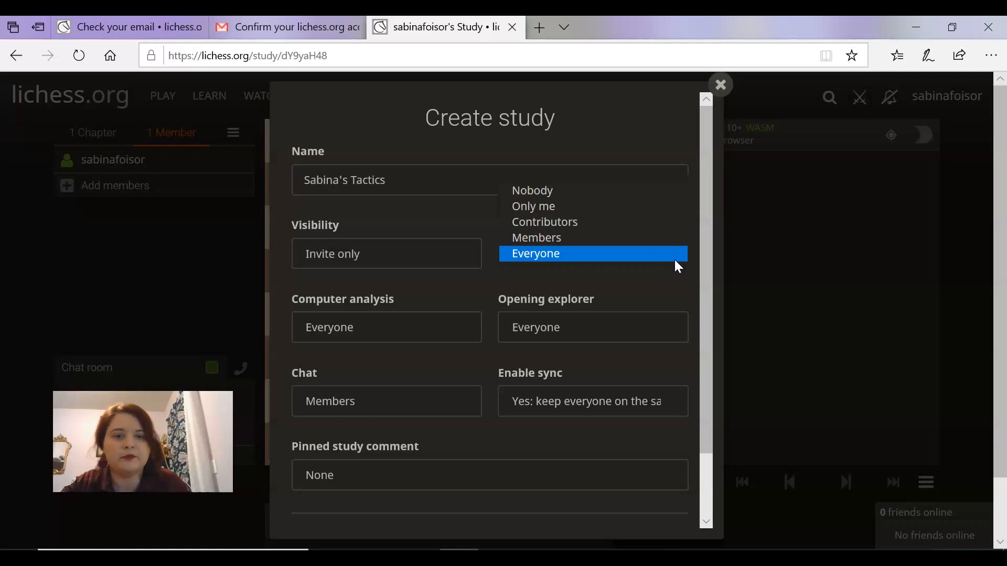
{"action": "left_click", "coordinate": [641, 191]}
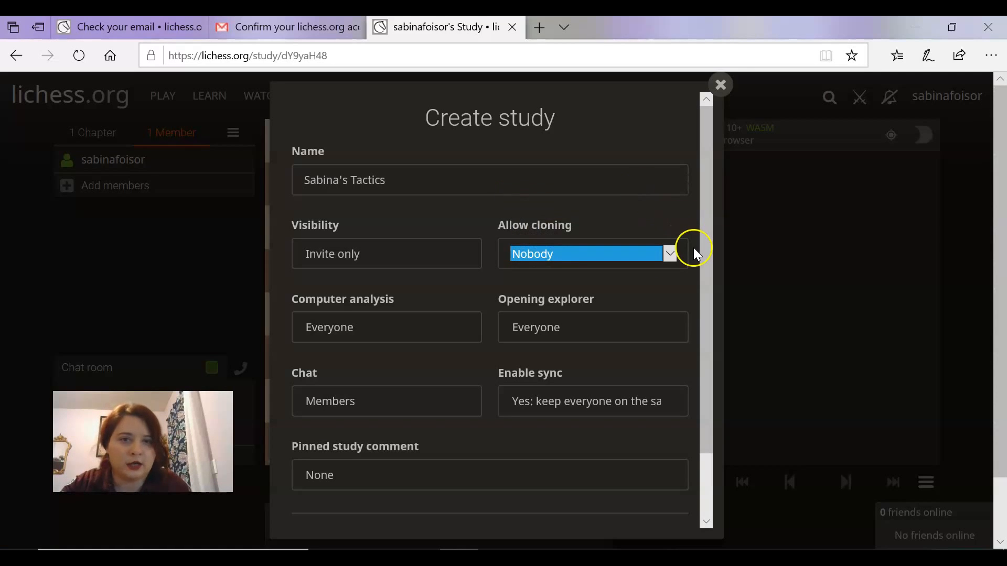
{"action": "left_click", "coordinate": [703, 289]}
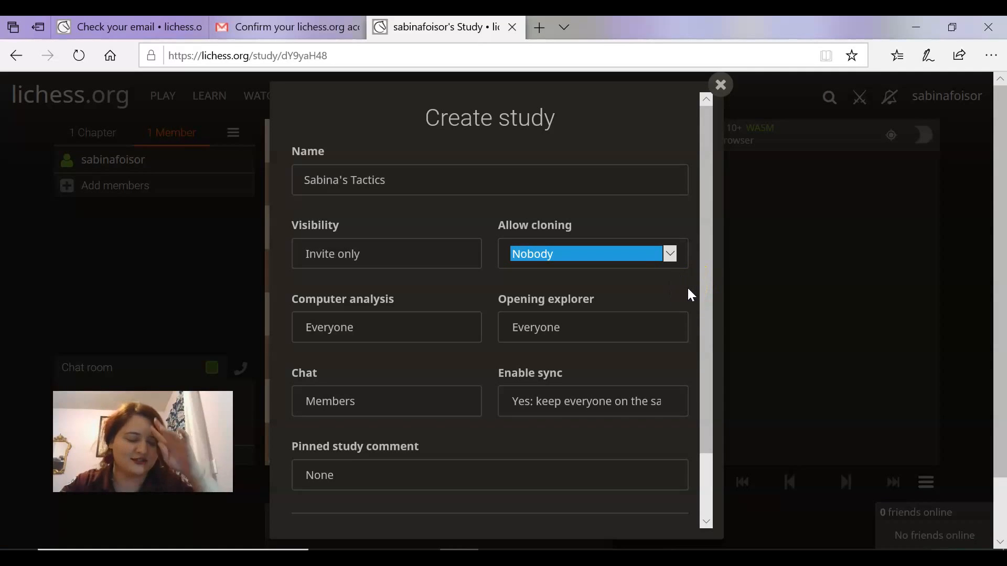
Limit computer analysis to contributors and keep opening explorer access at Everyone
{"action": "left_click", "coordinate": [465, 330]}
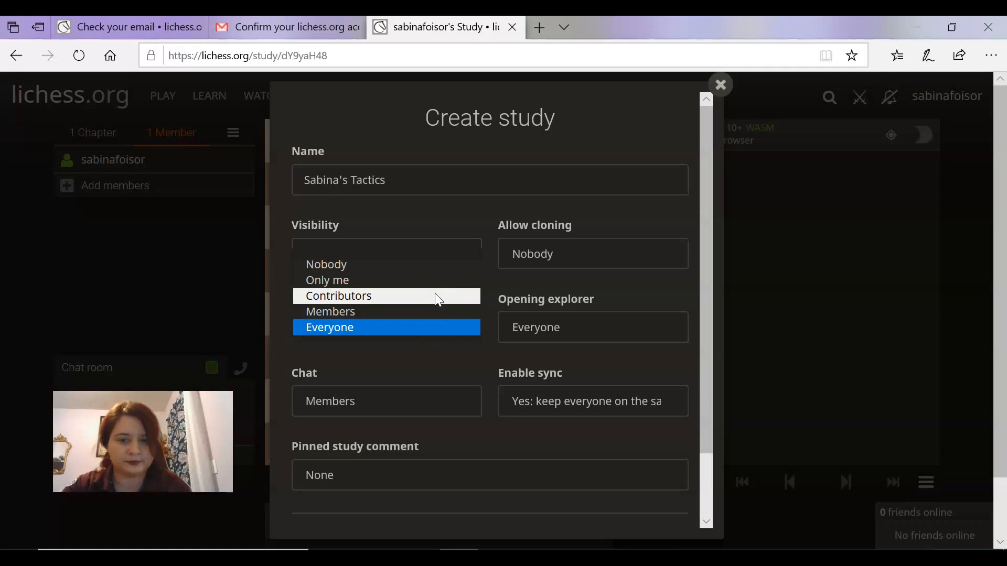
{"action": "left_click", "coordinate": [438, 302]}
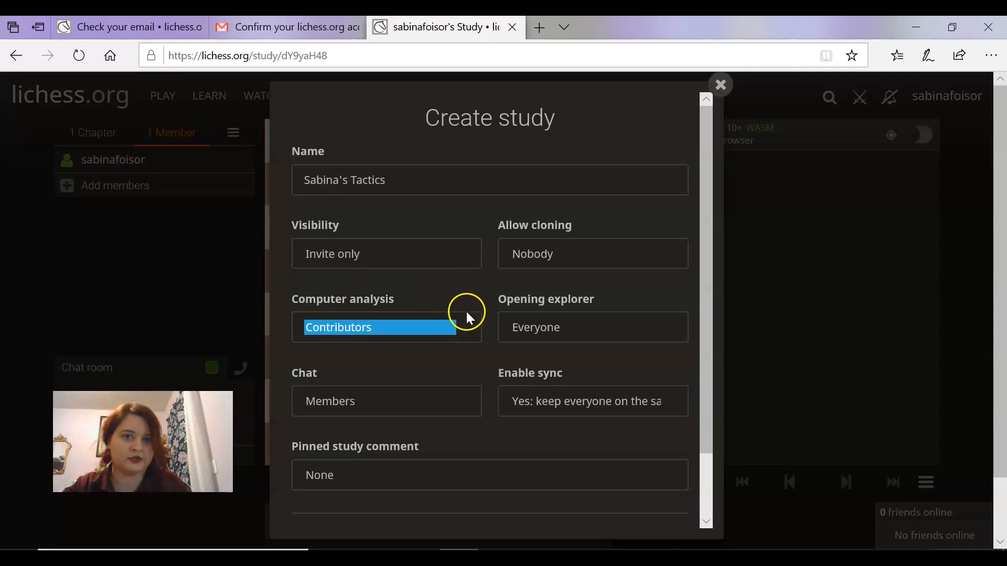
{"action": "left_click", "coordinate": [670, 330]}
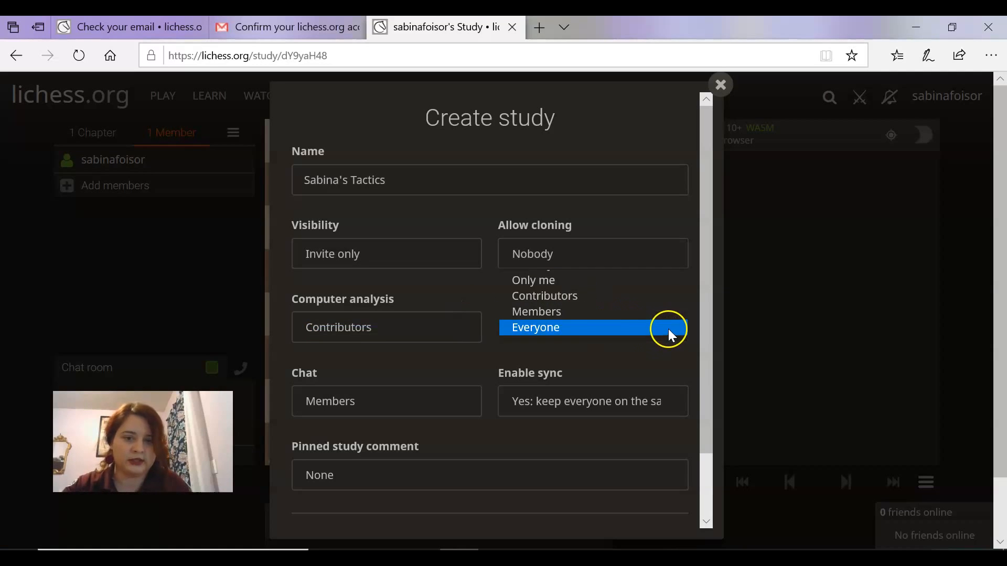
{"action": "left_click", "coordinate": [464, 283]}
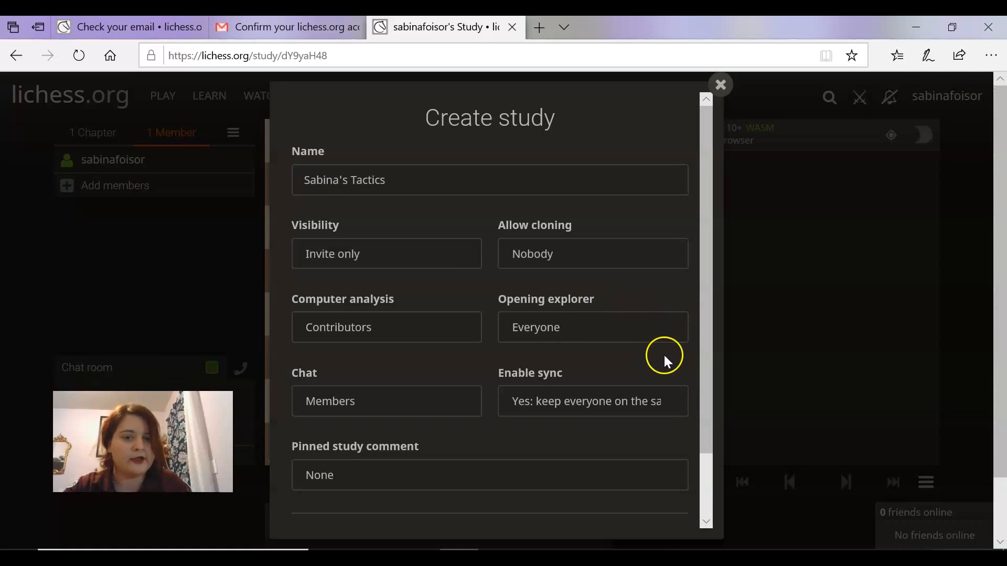
{"action": "left_click", "coordinate": [668, 327]}
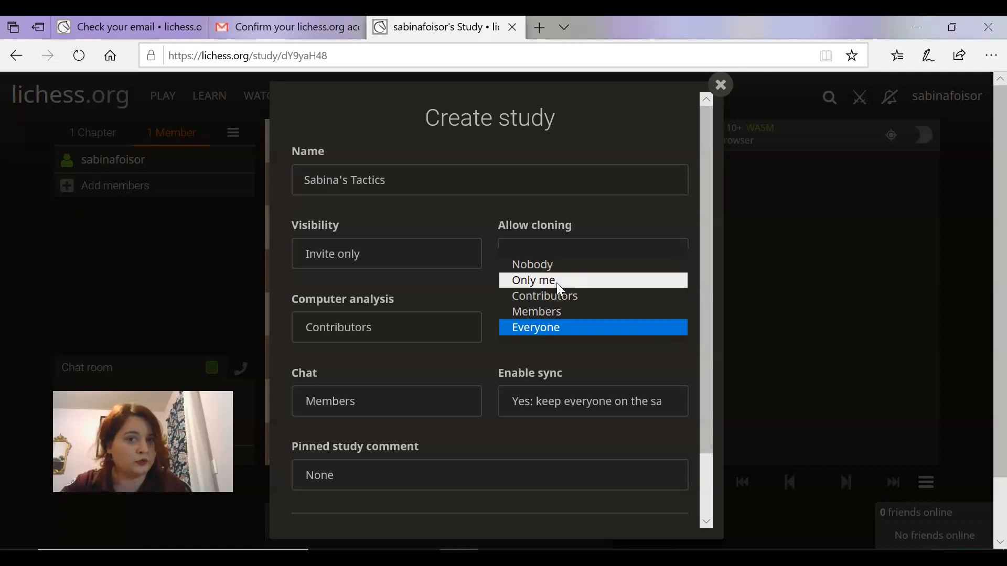
{"action": "left_click", "coordinate": [450, 329]}
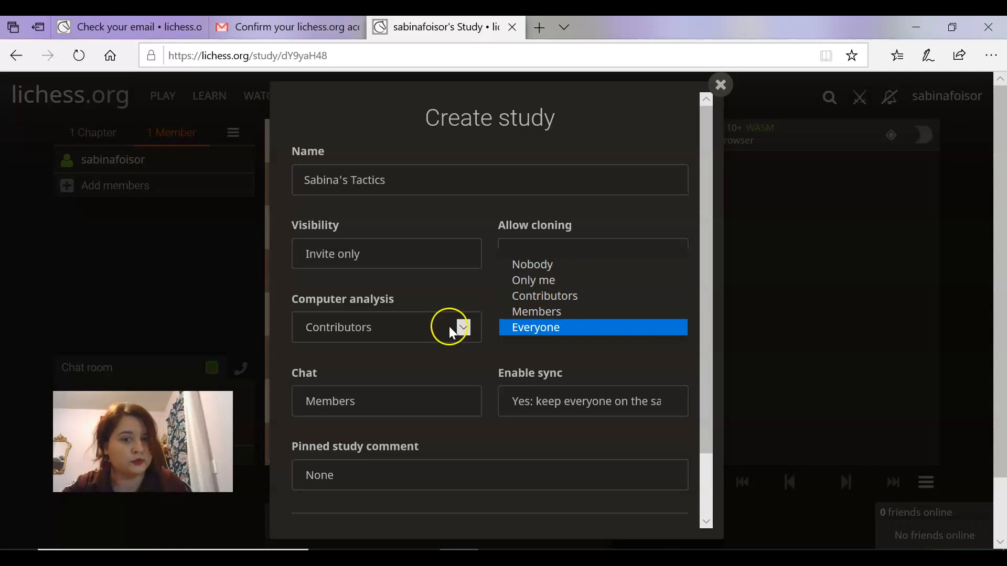
{"action": "left_click", "coordinate": [481, 360]}
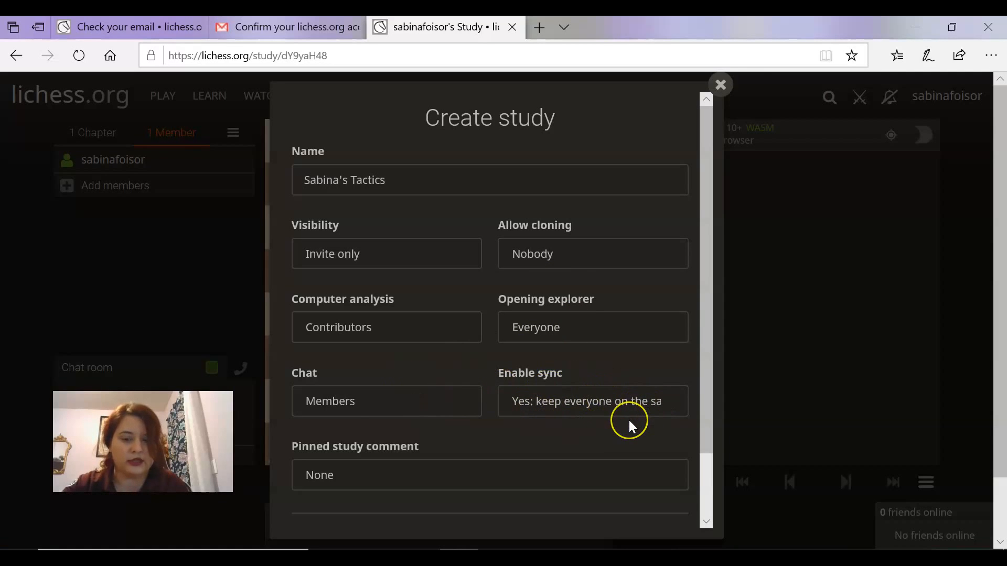
{"action": "scroll", "coordinate": [628, 420], "scroll_direction": "down", "scroll_amount": 2}
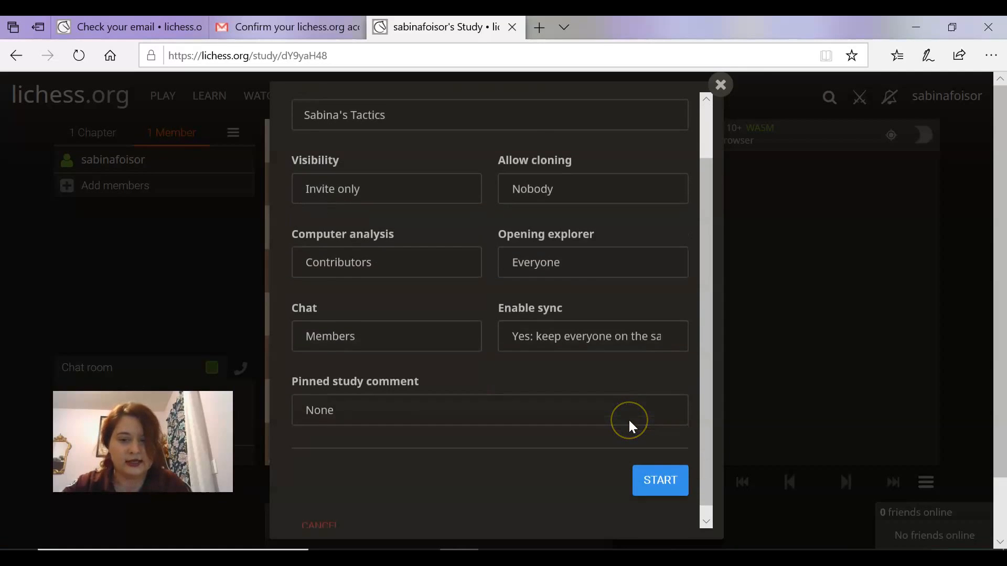
Keep the pinned study comment at None and submit the study settings
{"action": "left_click", "coordinate": [442, 399]}
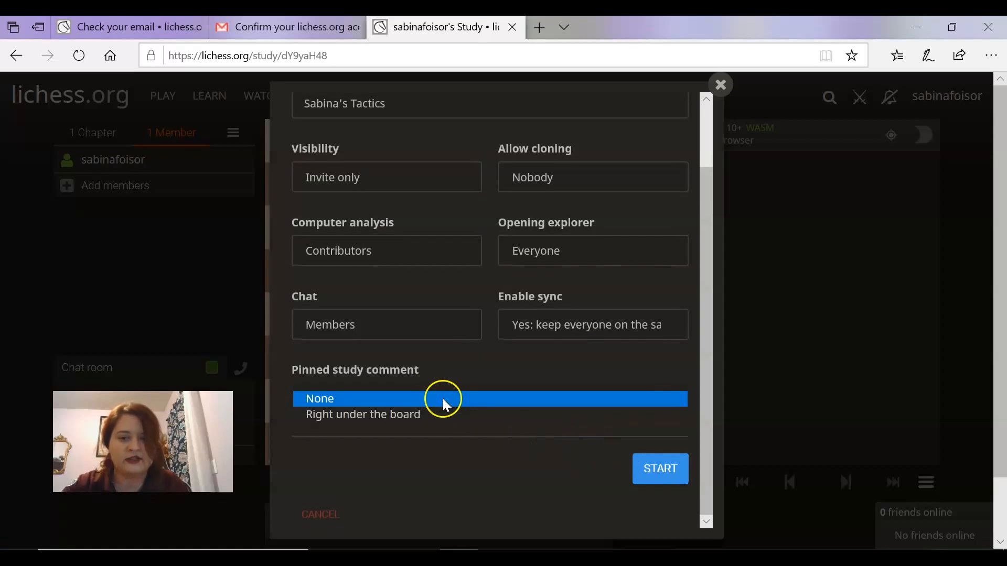
{"action": "left_click", "coordinate": [450, 369]}
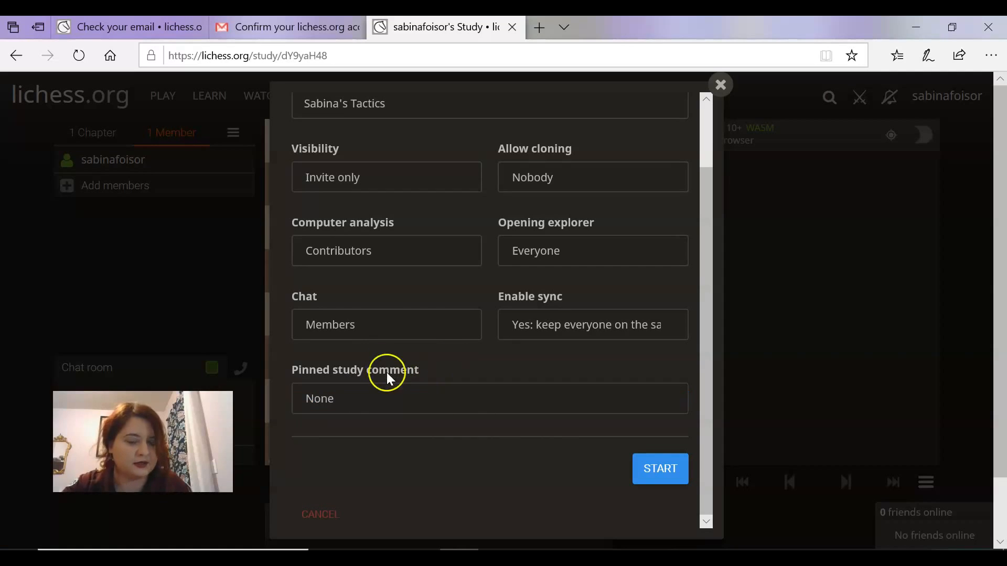
{"action": "left_click", "coordinate": [667, 471]}
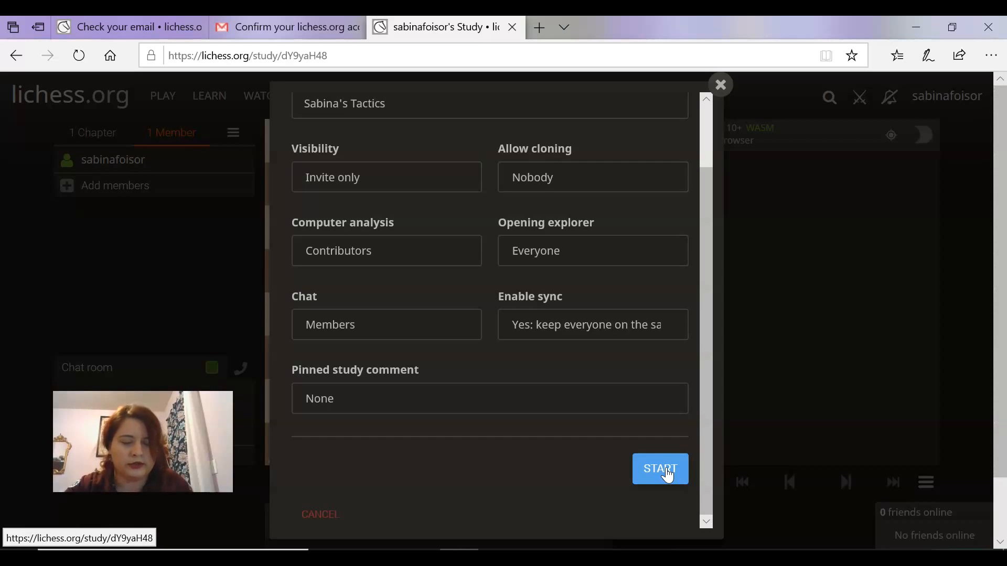
{"action": "left_click", "coordinate": [660, 477]}
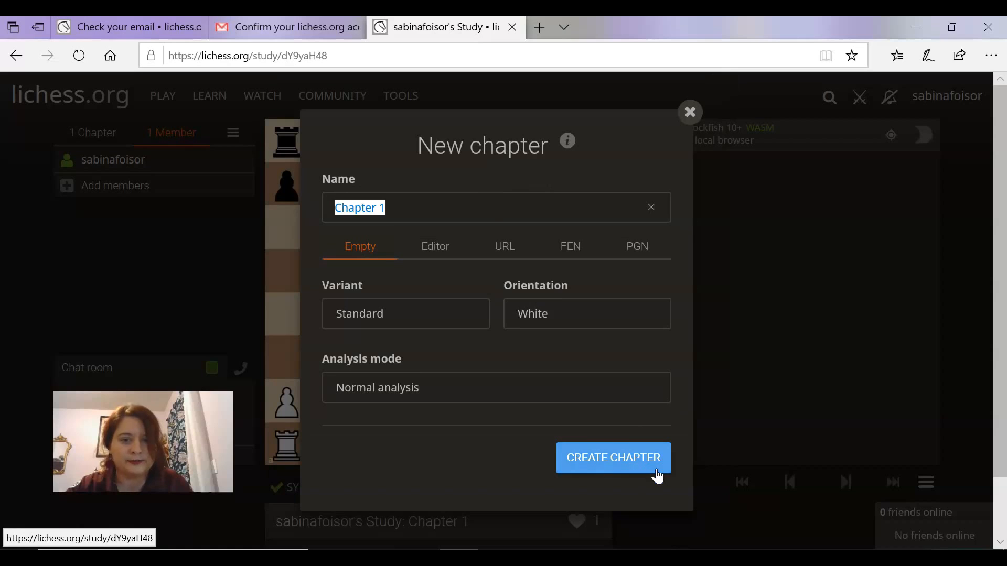
Name the first chapter 'Game 1', keep White orientation, and create it
{"action": "left_click", "coordinate": [462, 209]}
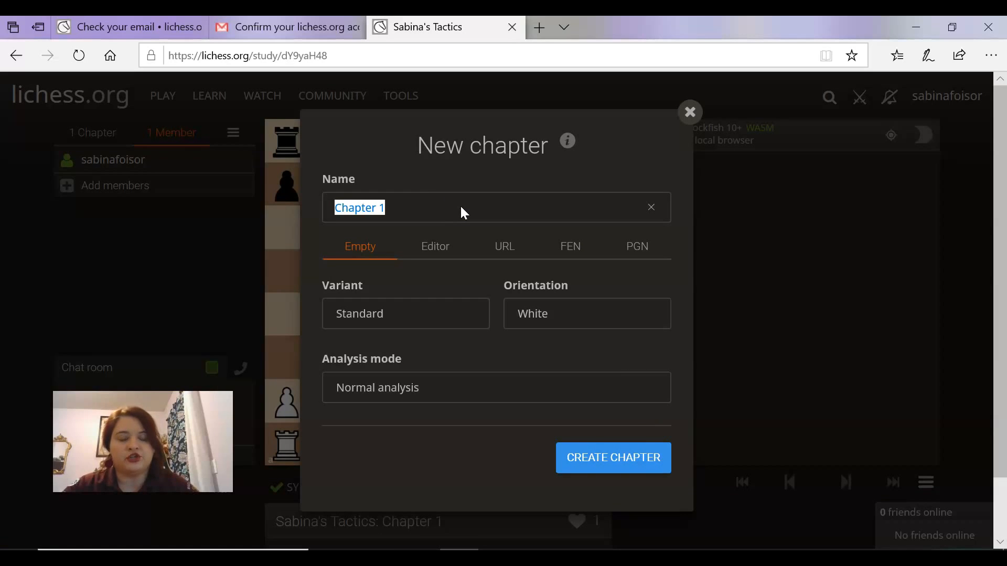
{"action": "left_click", "coordinate": [636, 326]}
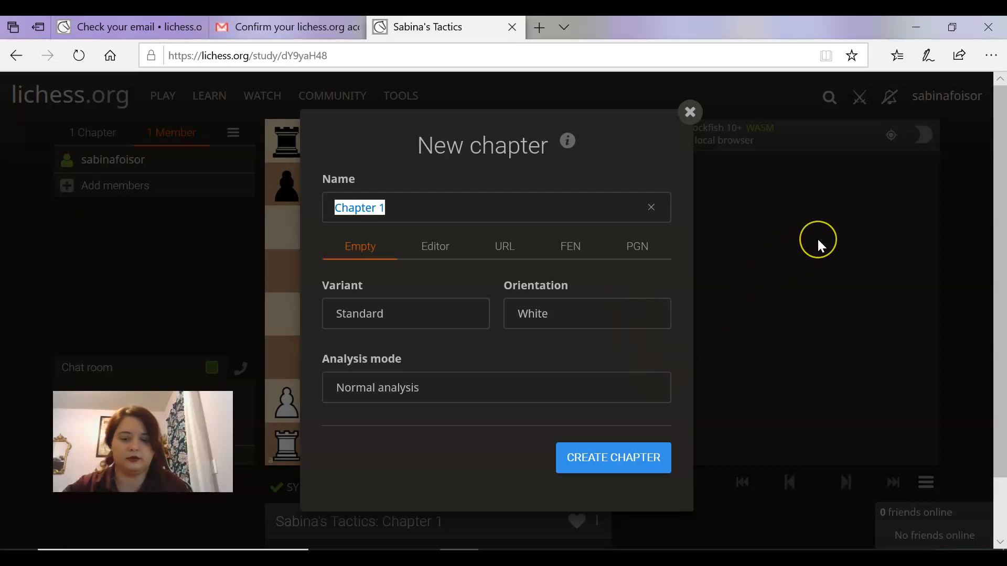
{"action": "type", "text": "Game "}
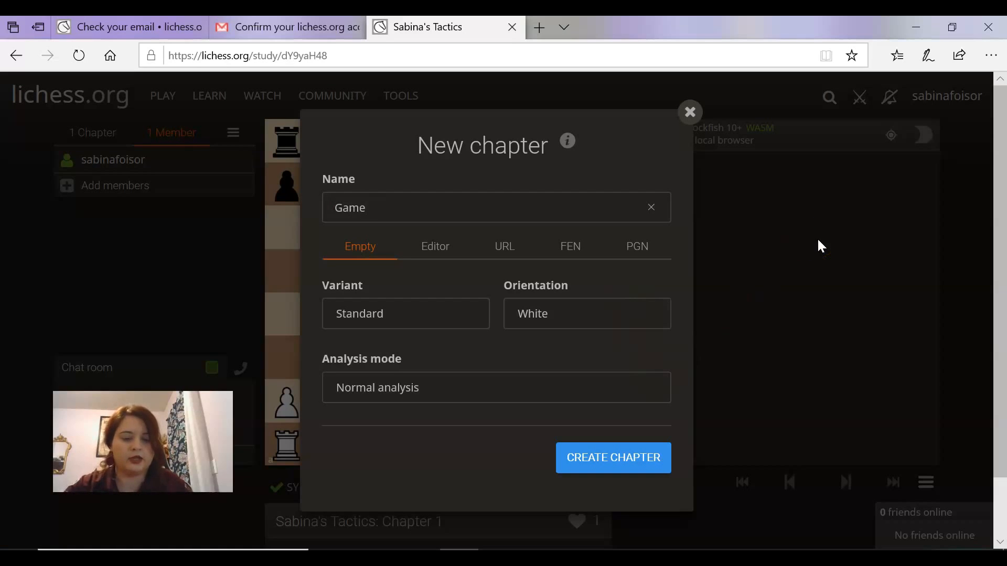
{"action": "type", "text": "1"}
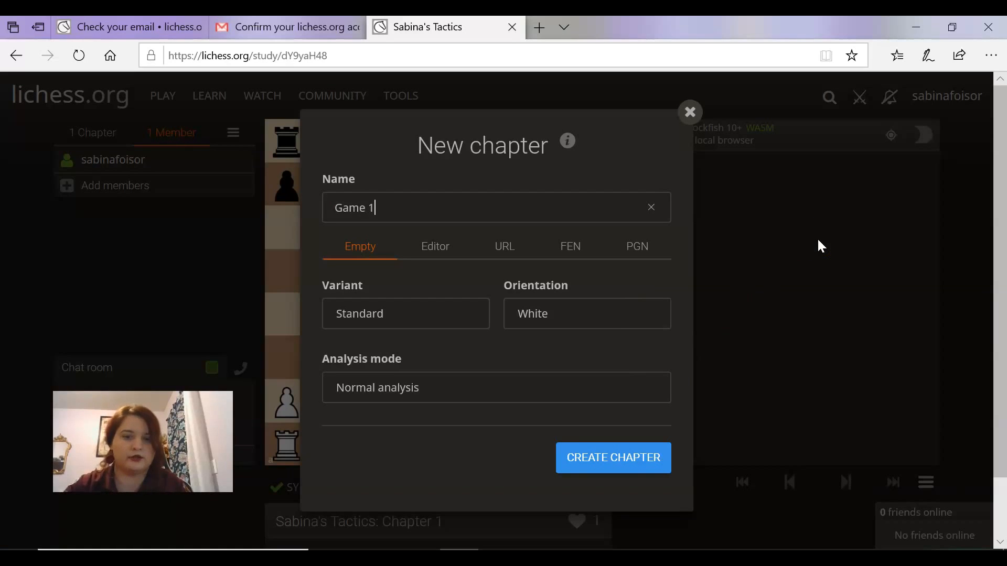
{"action": "left_click", "coordinate": [640, 318]}
{"action": "left_click", "coordinate": [608, 333]}
{"action": "left_click", "coordinate": [652, 313]}
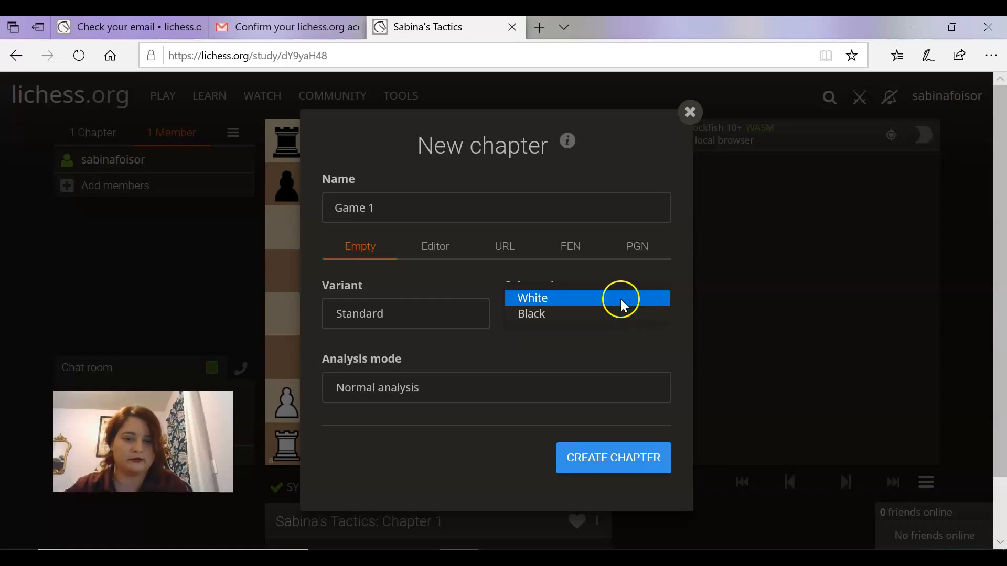
{"action": "left_click", "coordinate": [618, 297]}
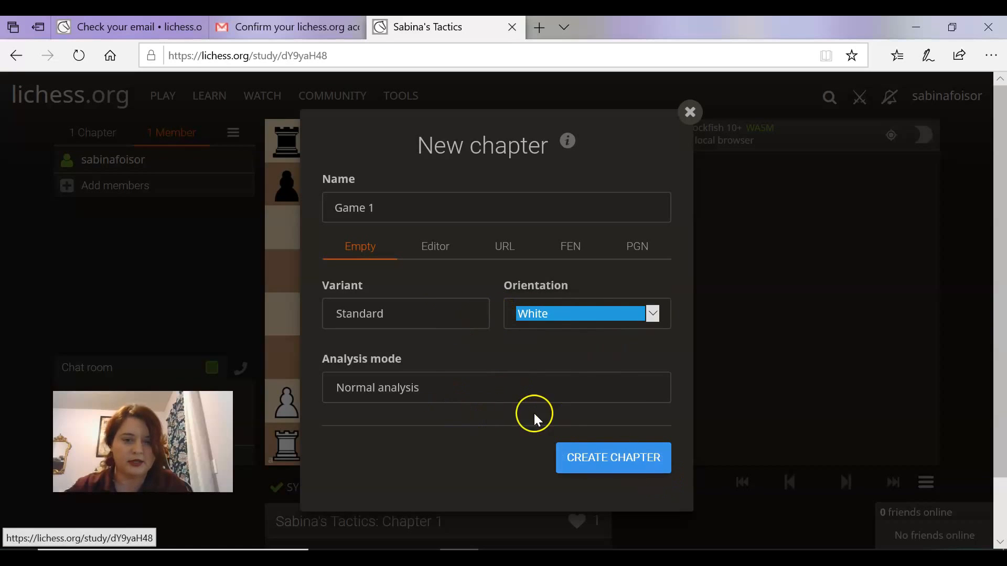
{"action": "left_click", "coordinate": [614, 464]}
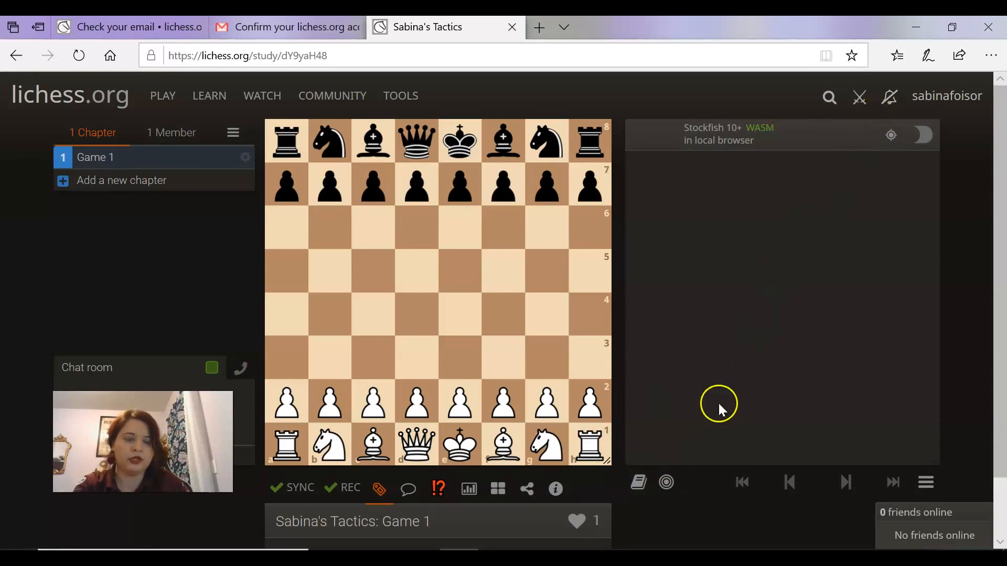
{"action": "left_click", "coordinate": [916, 138]}
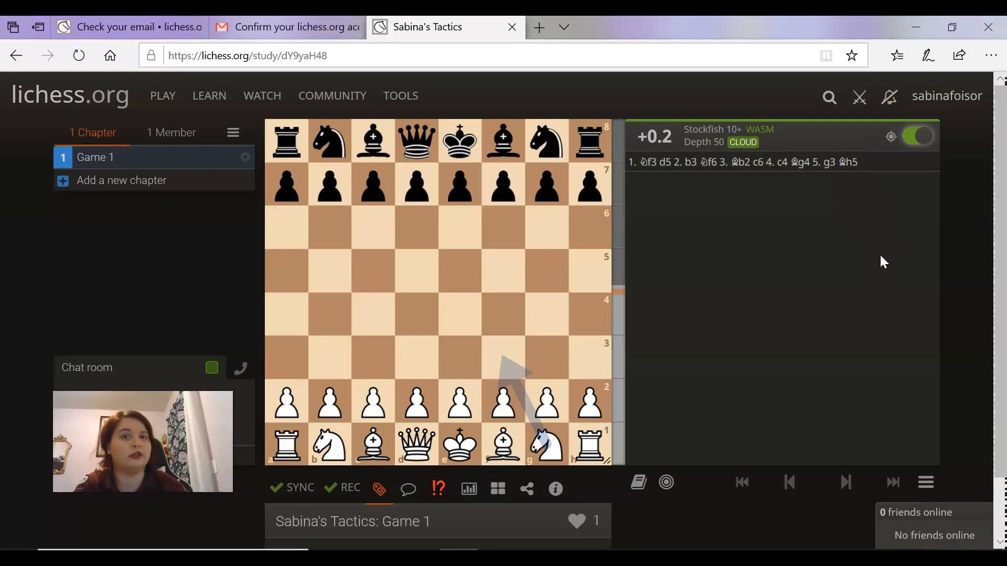
{"action": "left_click", "coordinate": [155, 195]}
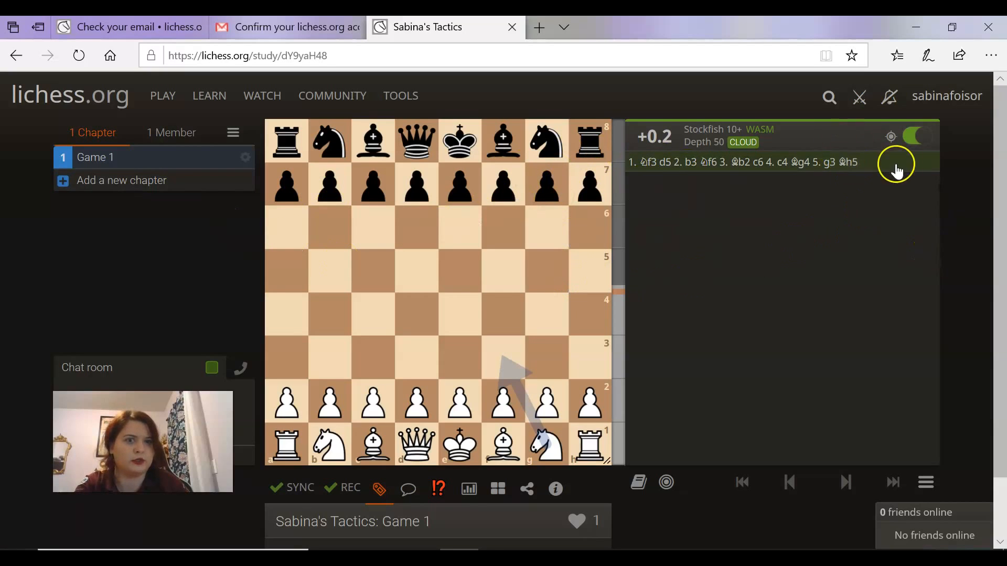
{"action": "left_click", "coordinate": [922, 142]}
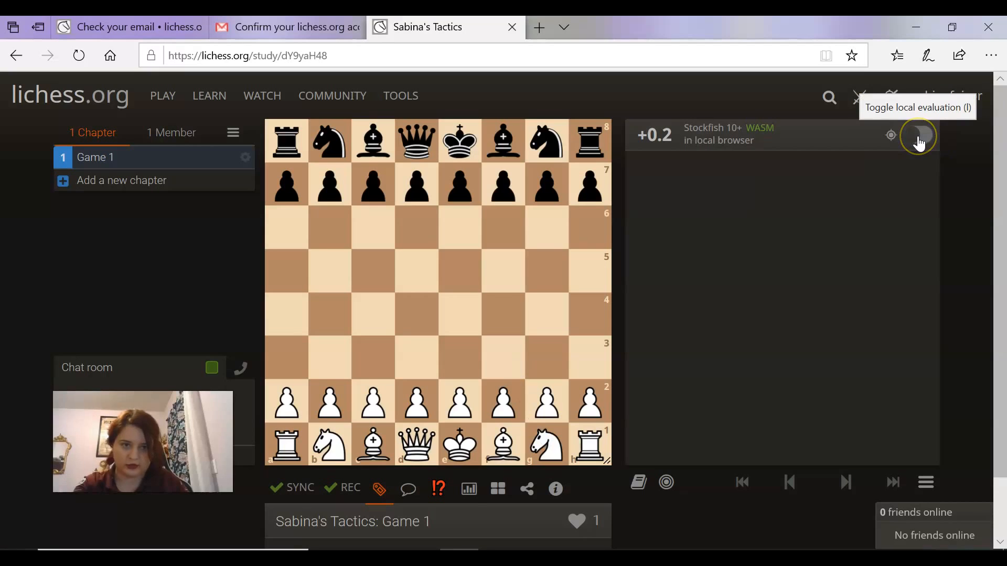
{"action": "left_click", "coordinate": [921, 144]}
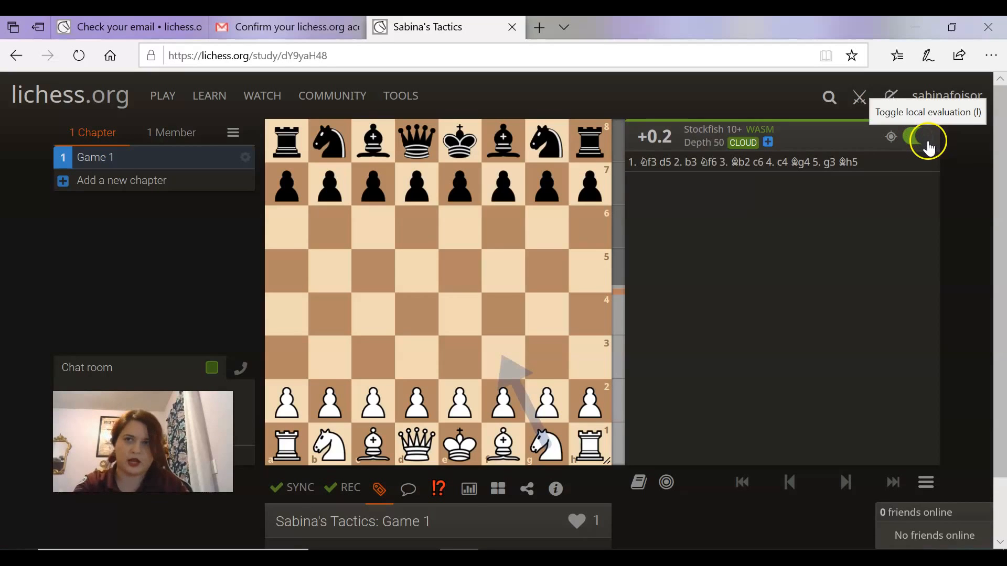
{"action": "left_click", "coordinate": [921, 140]}
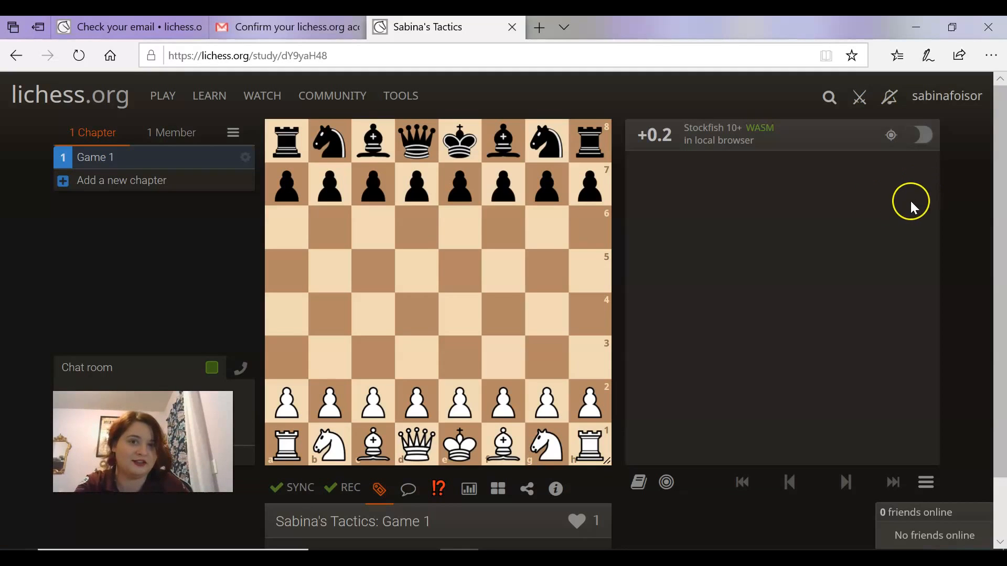
Open the opening explorer for the starting position and scroll through its moves
{"action": "left_click", "coordinate": [641, 487]}
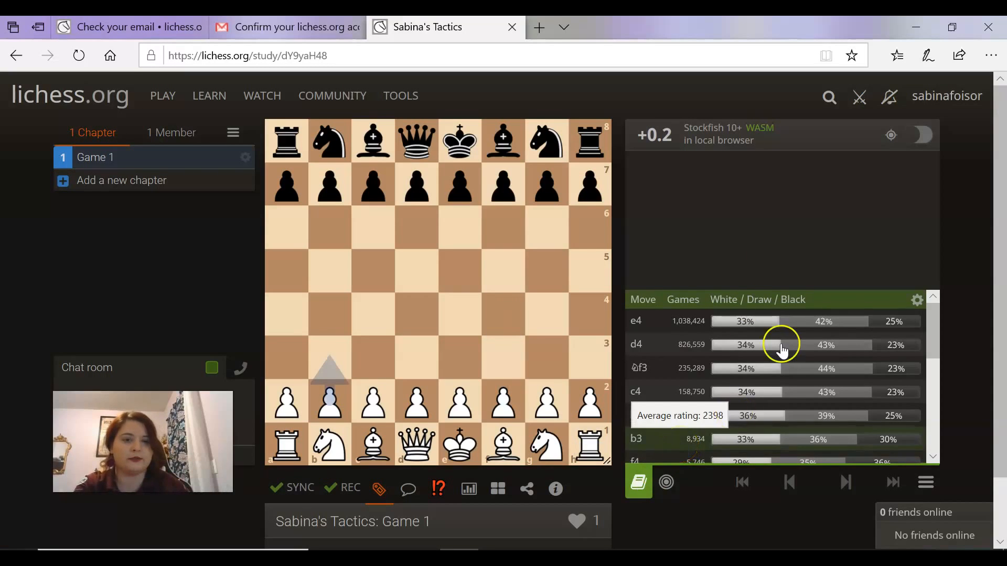
{"action": "scroll", "coordinate": [687, 359], "scroll_direction": "down", "scroll_amount": 3}
{"action": "scroll", "coordinate": [700, 325], "scroll_direction": "down", "scroll_amount": 5}
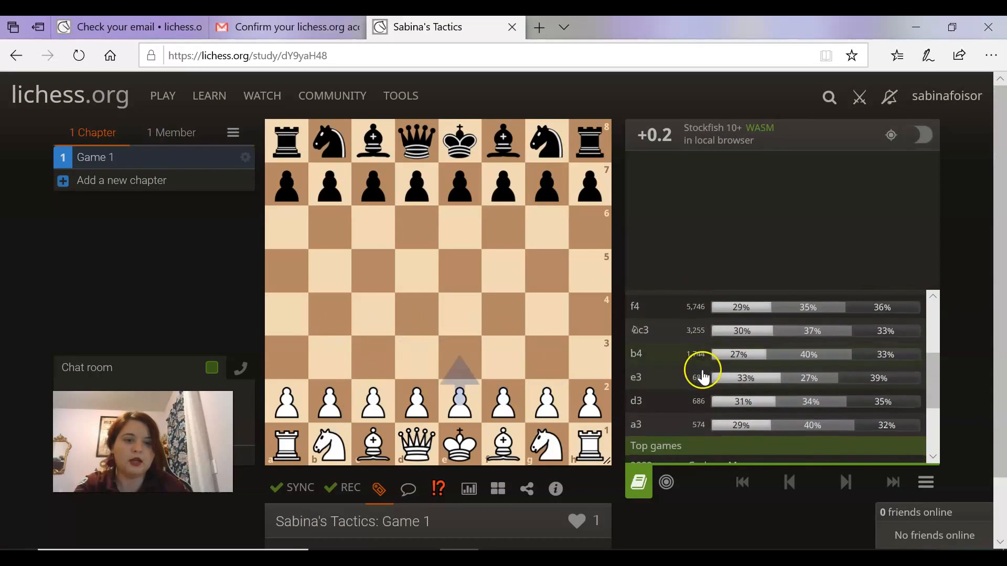
{"action": "scroll", "coordinate": [685, 414], "scroll_direction": "down", "scroll_amount": 2}
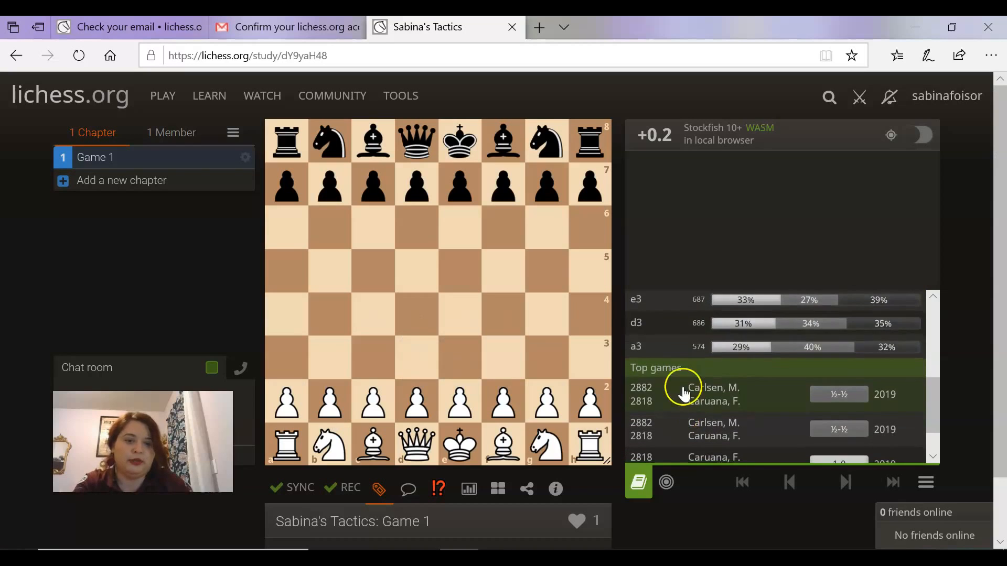
{"action": "scroll", "coordinate": [692, 383], "scroll_direction": "up", "scroll_amount": 4}
{"action": "scroll", "coordinate": [697, 380], "scroll_direction": "up", "scroll_amount": 5}
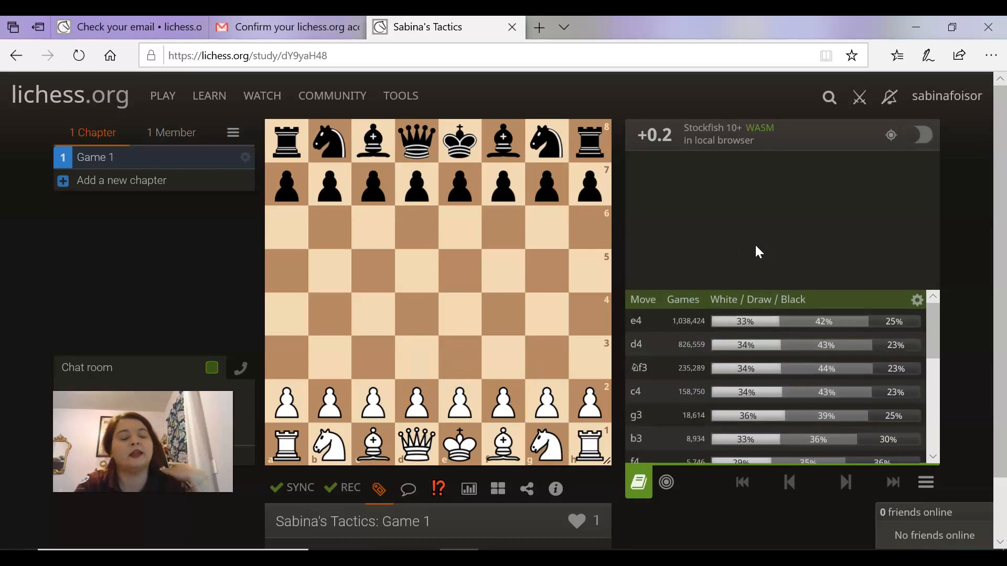
{"action": "scroll", "coordinate": [787, 376], "scroll_direction": "down", "scroll_amount": 7}
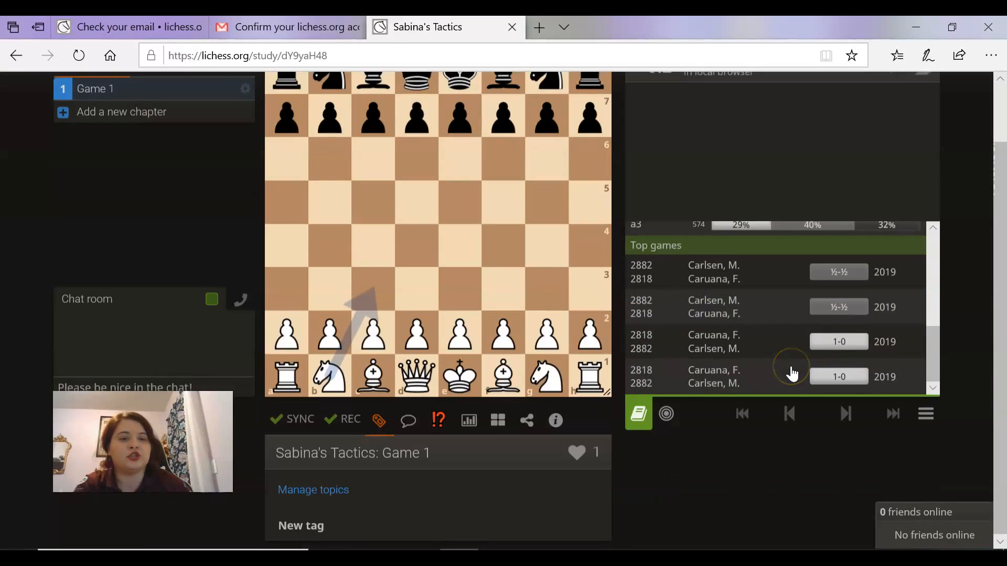
{"action": "scroll", "coordinate": [820, 375], "scroll_direction": "up", "scroll_amount": 2}
{"action": "scroll", "coordinate": [980, 411], "scroll_direction": "up", "scroll_amount": 2}
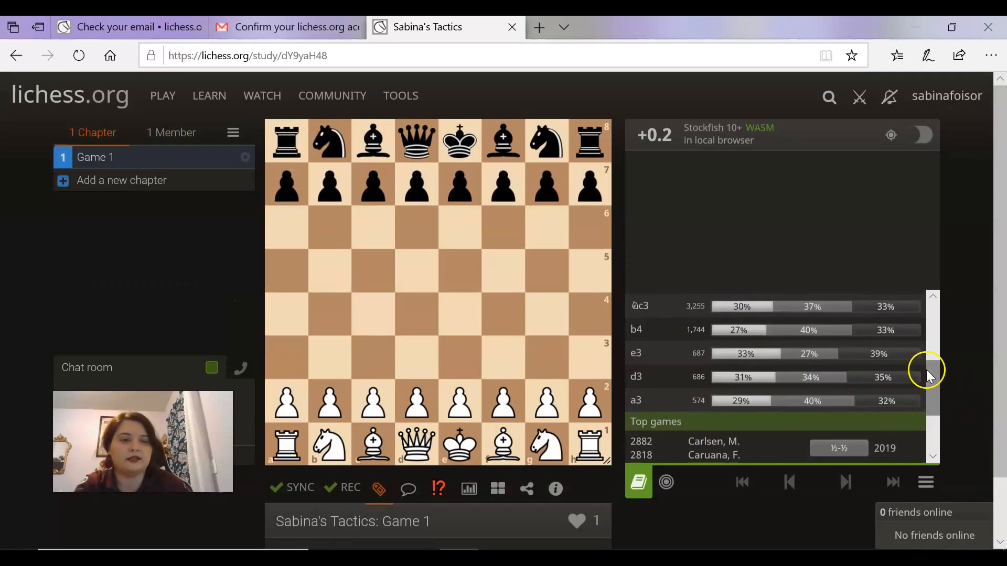
{"action": "scroll", "coordinate": [928, 375], "scroll_direction": "up", "scroll_amount": 5}
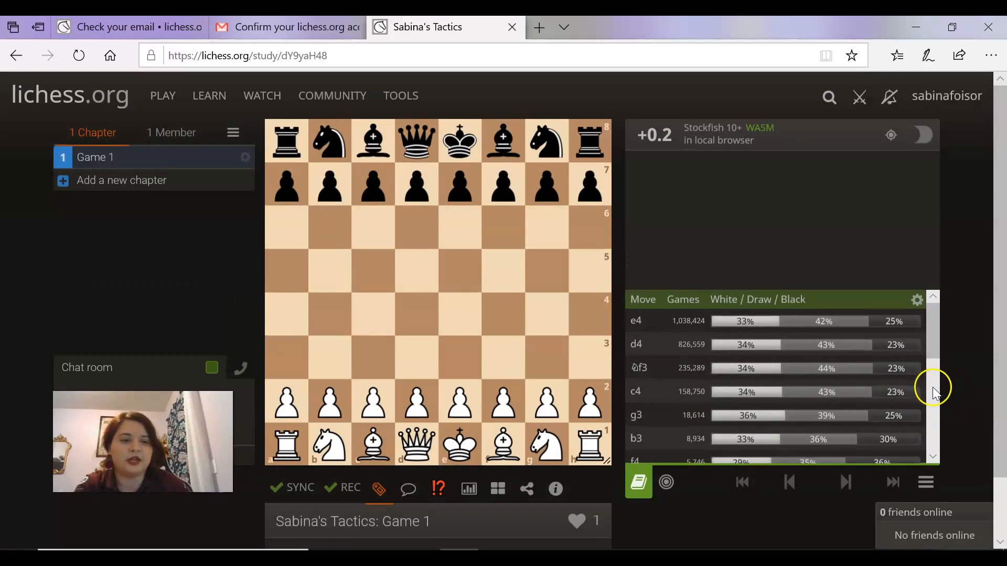
Switch the explorer database to Lichess and back to Masters, then close the explorer
{"action": "left_click", "coordinate": [918, 300]}
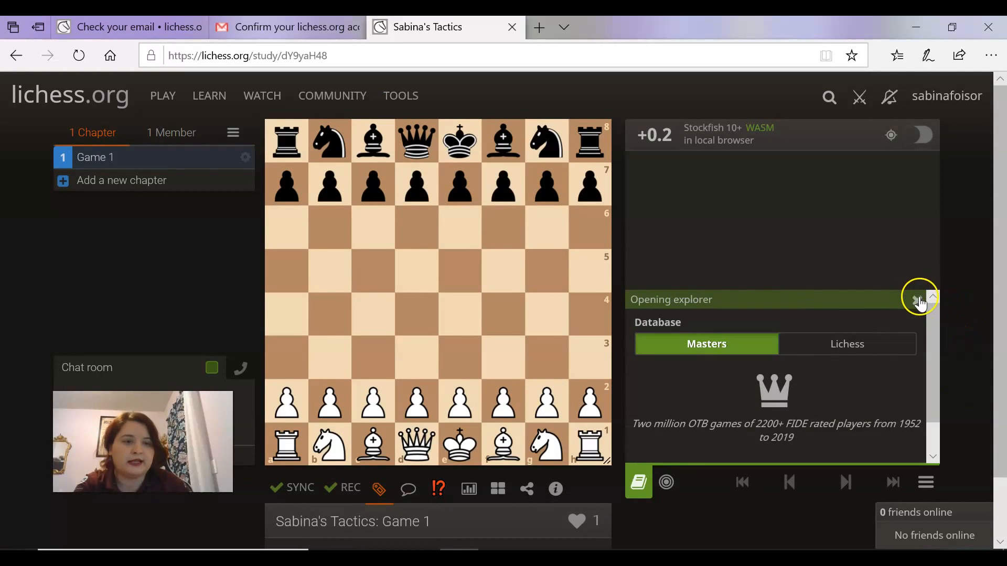
{"action": "left_click", "coordinate": [850, 355]}
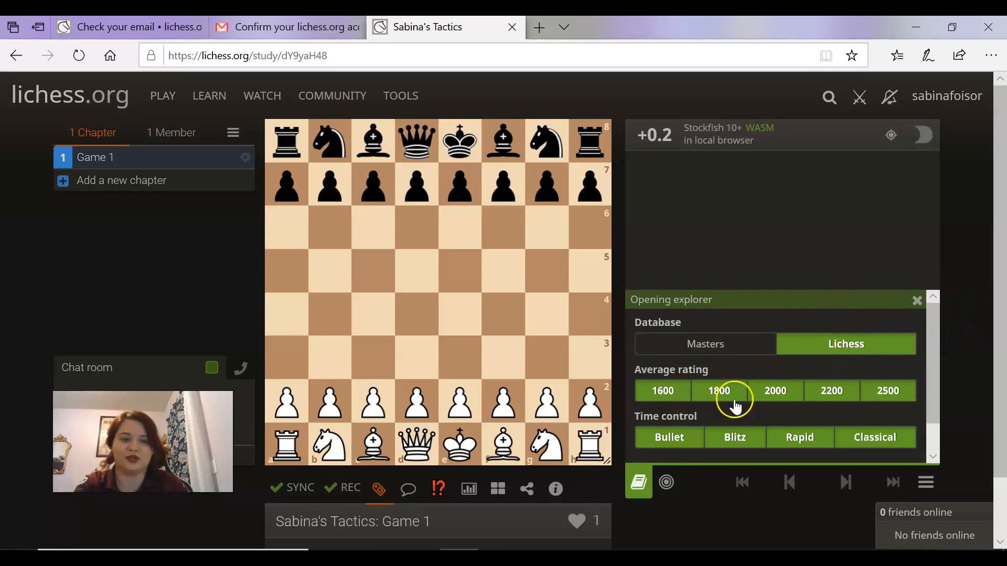
{"action": "scroll", "coordinate": [706, 391], "scroll_direction": "down", "scroll_amount": 1}
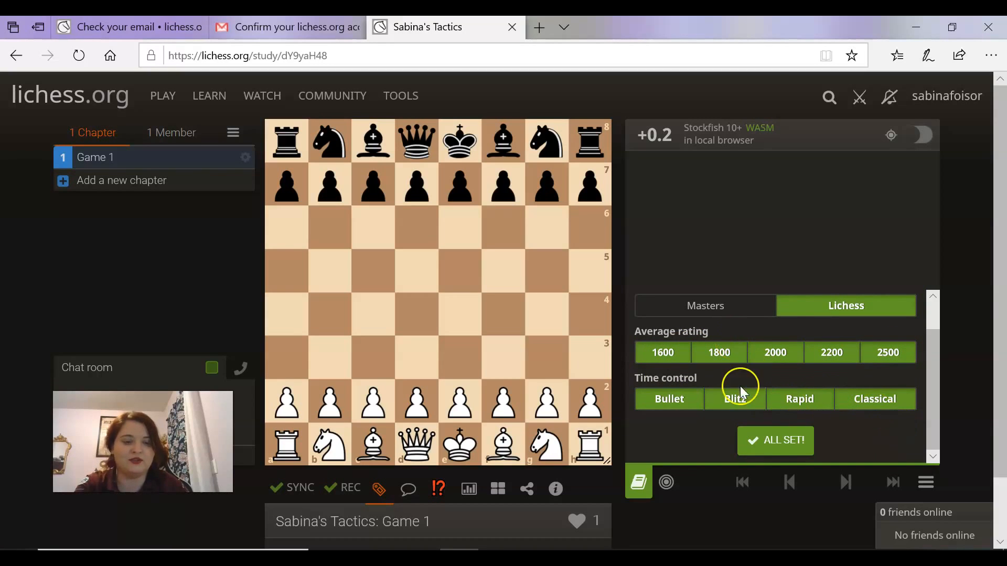
{"action": "left_click", "coordinate": [727, 310]}
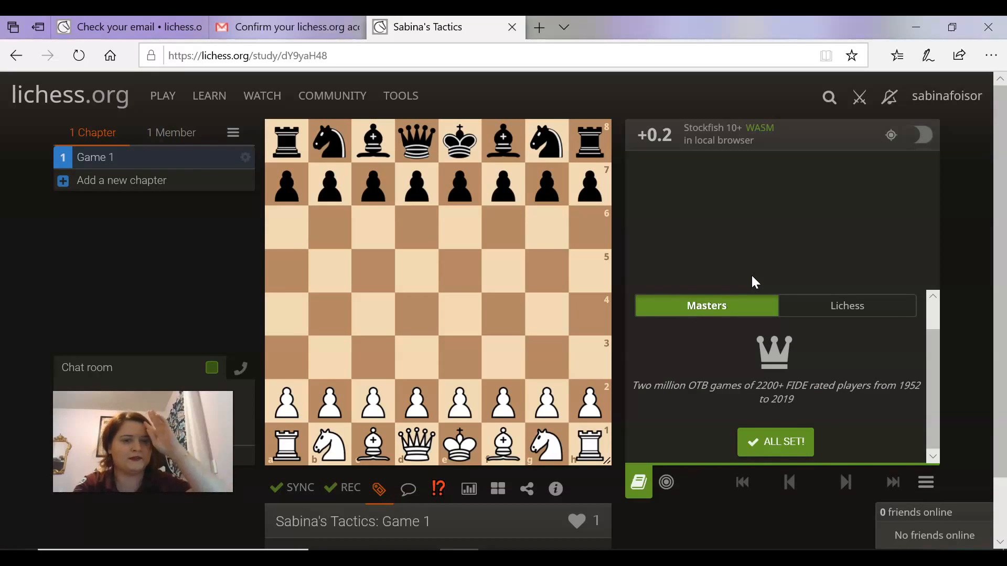
{"action": "left_click", "coordinate": [643, 482]}
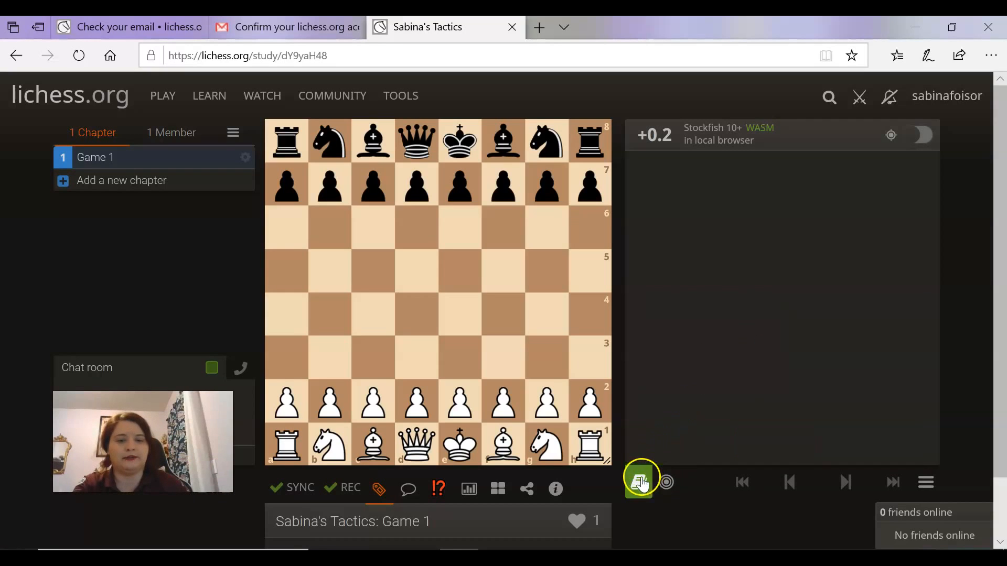
Play 1.d4 d5 2.c4 e6 on the board
{"action": "left_click", "coordinate": [417, 401]}
{"action": "left_click", "coordinate": [417, 315]}
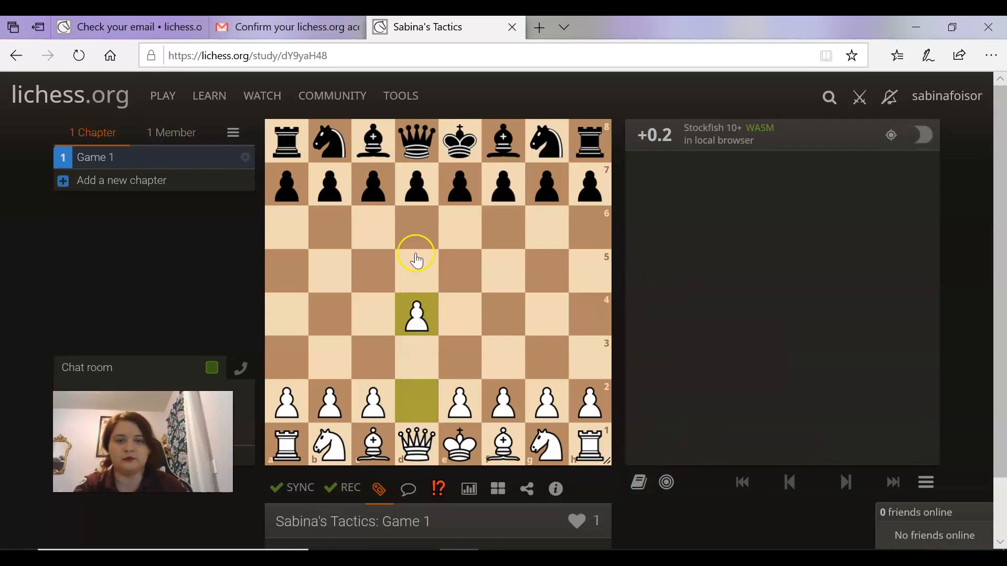
{"action": "left_click", "coordinate": [413, 272]}
{"action": "left_click", "coordinate": [374, 401]}
{"action": "left_click", "coordinate": [374, 314]}
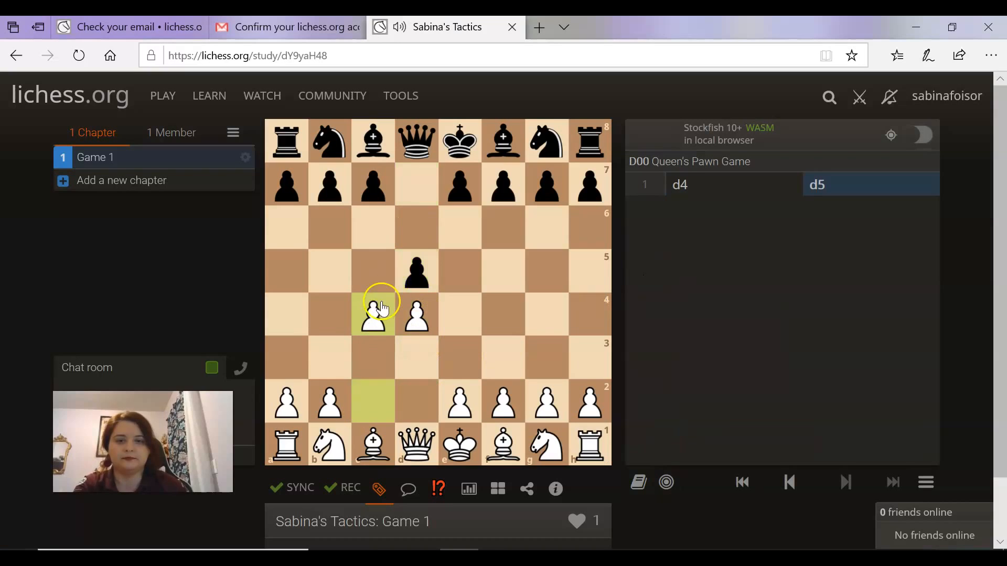
{"action": "left_click", "coordinate": [460, 181]}
{"action": "left_click", "coordinate": [460, 228]}
Play 3.Nc3 Nf6 and draw a red arrow from c4 to d5
{"action": "left_click", "coordinate": [329, 445]}
{"action": "left_click", "coordinate": [373, 358]}
{"action": "left_click_drag", "start_coordinate": [547, 149], "coordinate": [502, 220]}
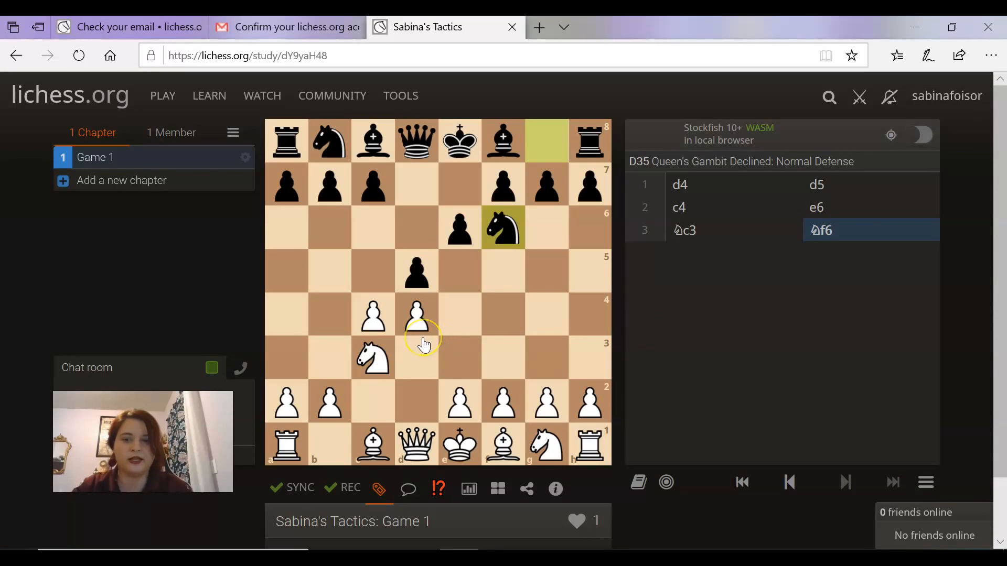
{"action": "left_click_drag", "start_coordinate": [373, 318], "coordinate": [414, 286]}
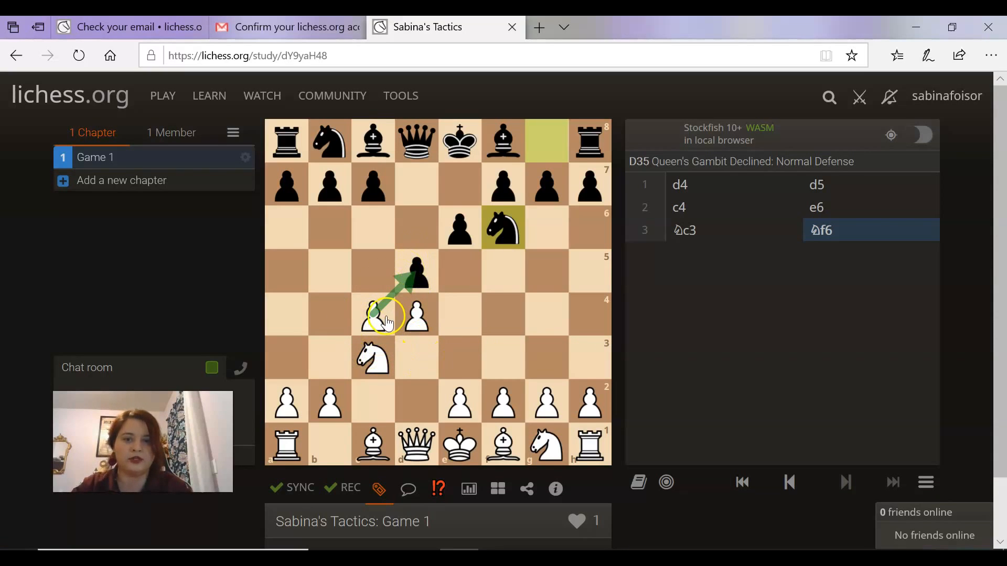
{"action": "mouse_move", "coordinate": [381, 316]}
{"action": "left_mouse_down"}
{"action": "mouse_move", "coordinate": [412, 277]}
{"action": "mouse_move", "coordinate": [417, 288]}
{"action": "left_mouse_up"}
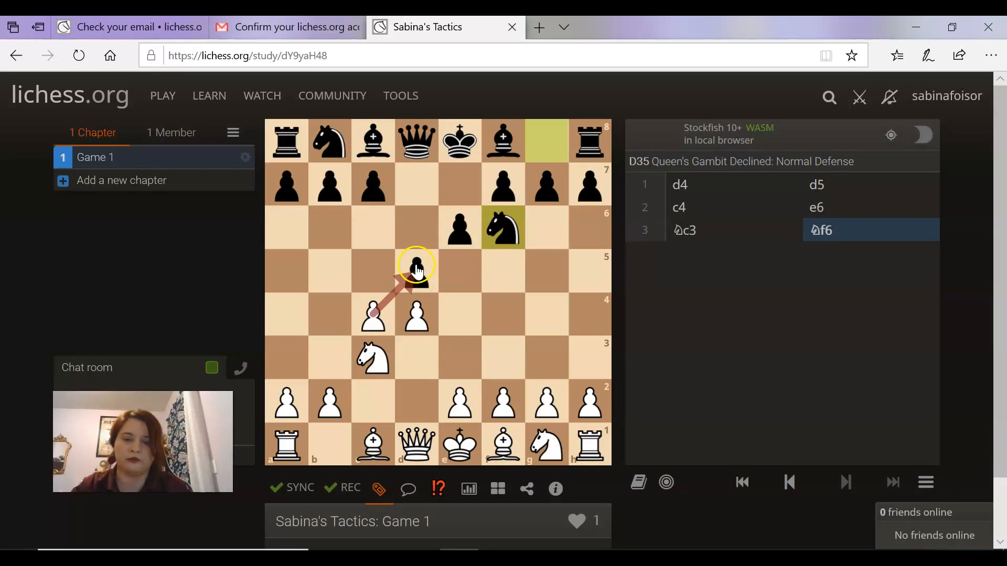
Draw an orange e2–e4 arrow and a red f2–f3 arrow
{"action": "left_click_drag", "start_coordinate": [460, 399], "coordinate": [460, 323]}
{"action": "left_click_drag", "start_coordinate": [464, 391], "coordinate": [470, 334]}
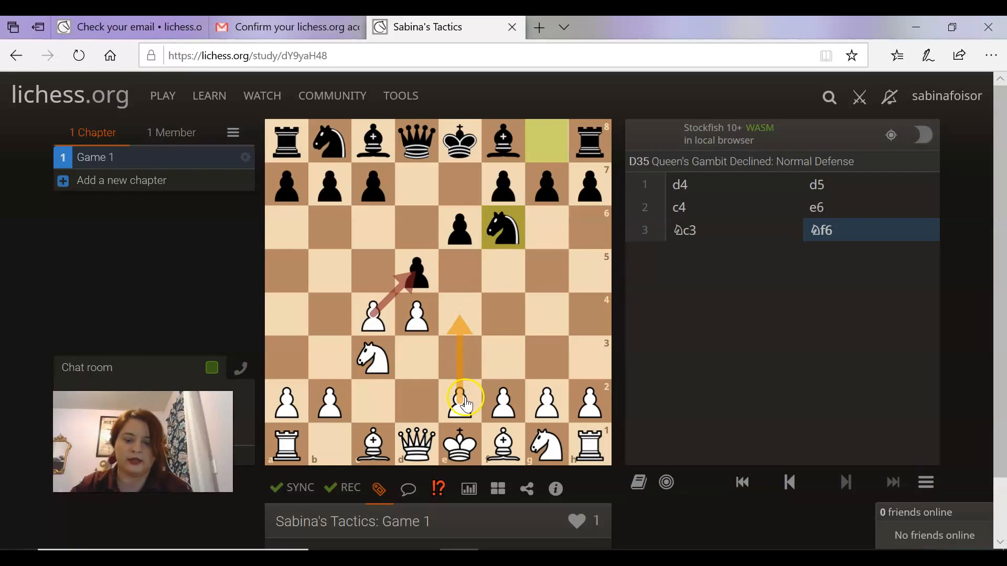
{"action": "left_click_drag", "start_coordinate": [505, 402], "coordinate": [503, 367]}
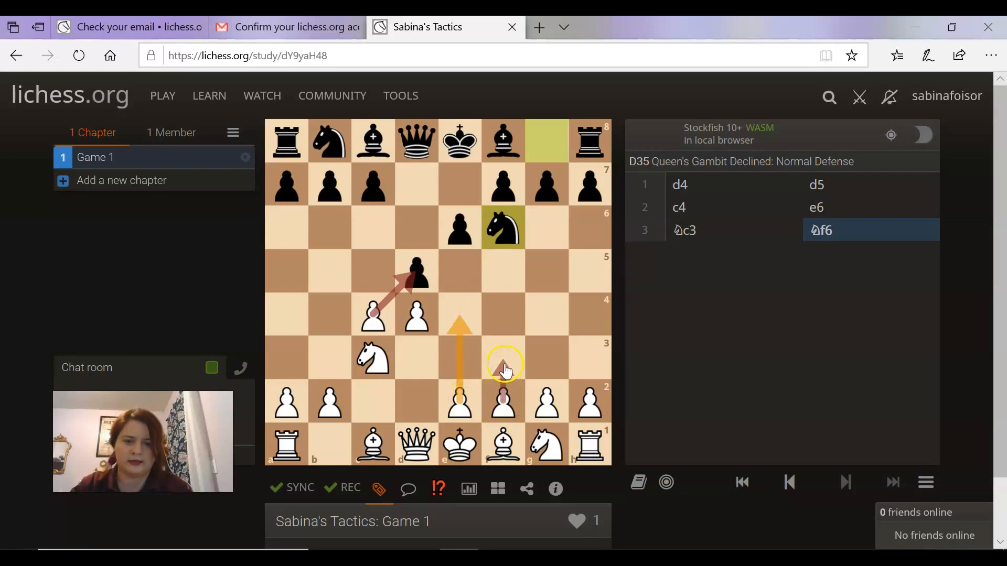
{"action": "left_click", "coordinate": [508, 405]}
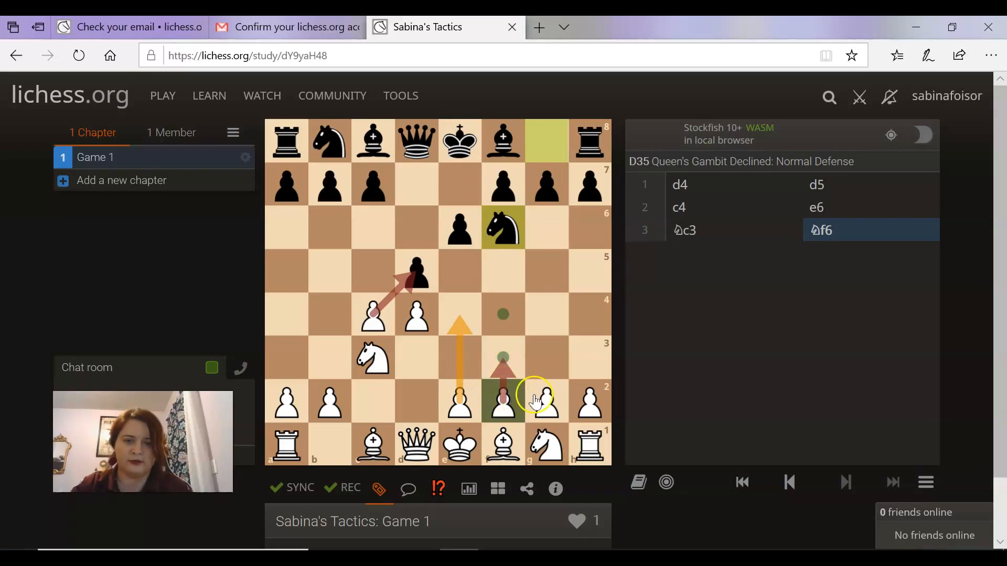
Draw a blue g2–g3 arrow, a red circle on g3, and a red h2–h3 arrow
{"action": "left_click_drag", "start_coordinate": [554, 395], "coordinate": [553, 366]}
{"action": "right_click", "coordinate": [557, 375], "text": "shift"}
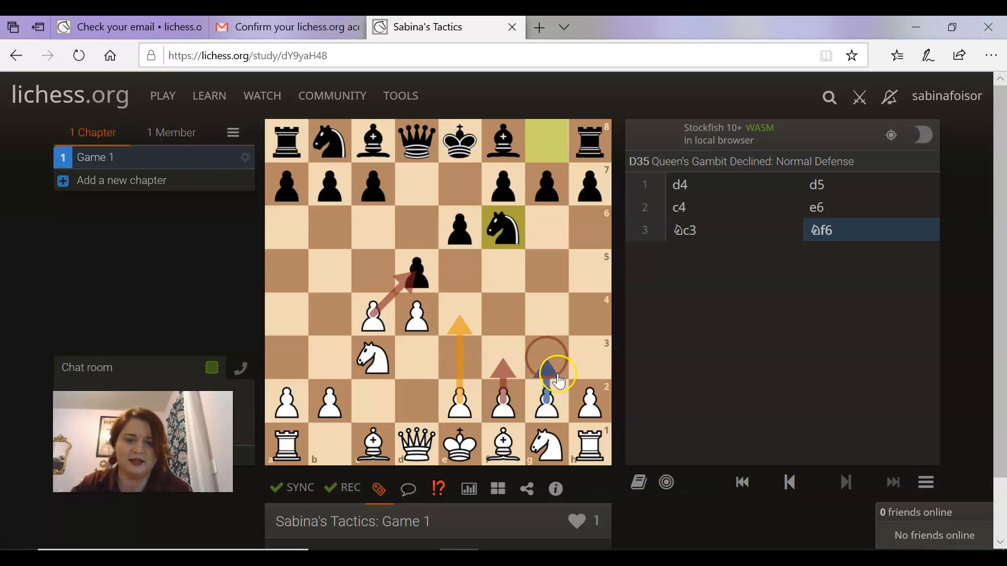
{"action": "left_click_drag", "start_coordinate": [599, 415], "coordinate": [596, 368]}
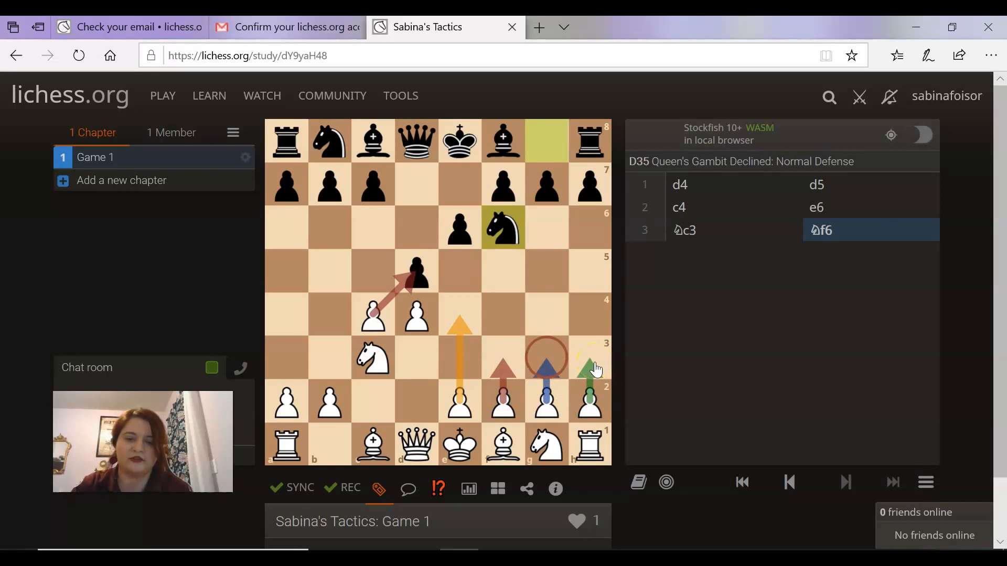
{"action": "left_click_drag", "start_coordinate": [590, 403], "coordinate": [596, 375]}
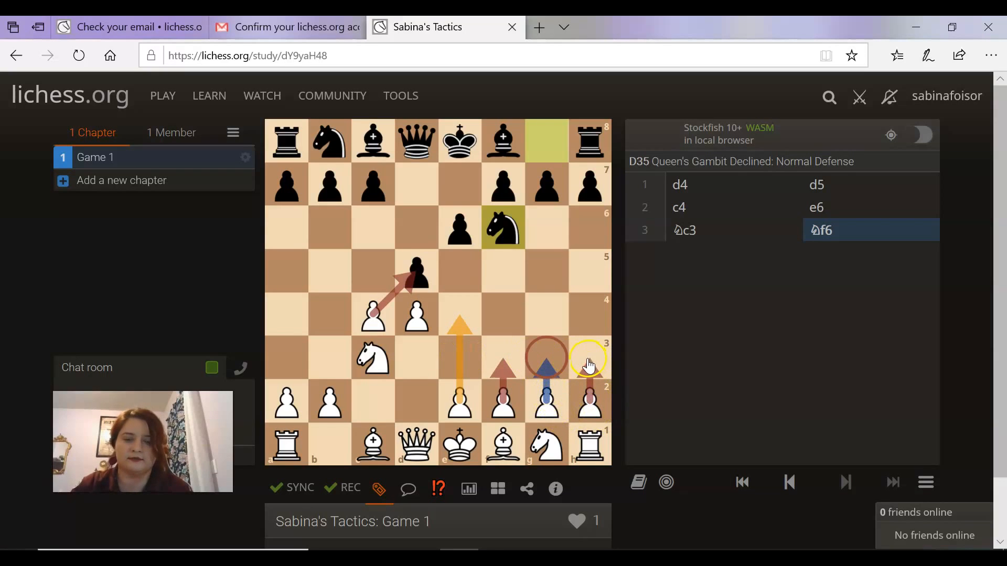
Clear all drawings, then add and remove a green circle on e5
{"action": "left_click", "coordinate": [557, 285]}
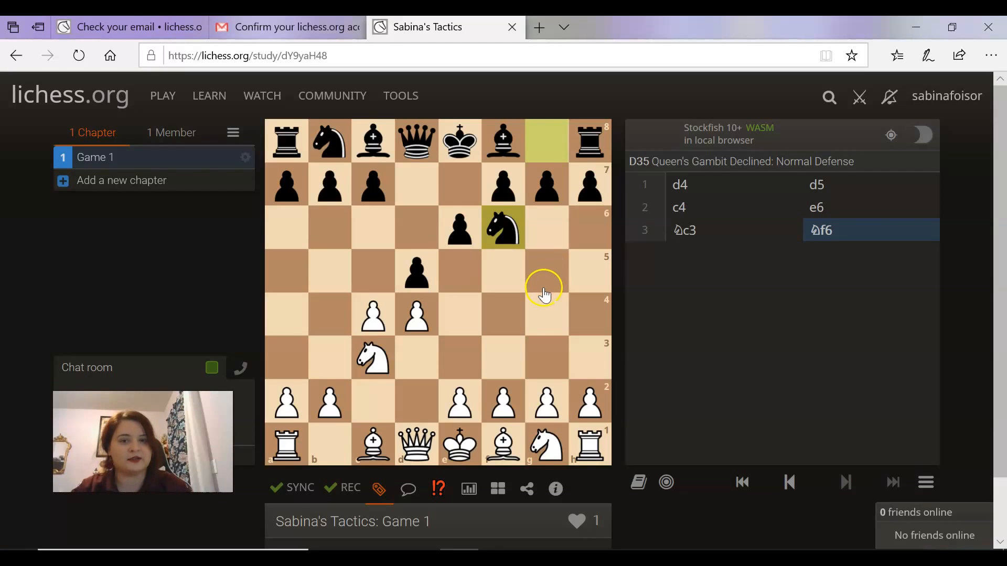
{"action": "right_click", "coordinate": [468, 275]}
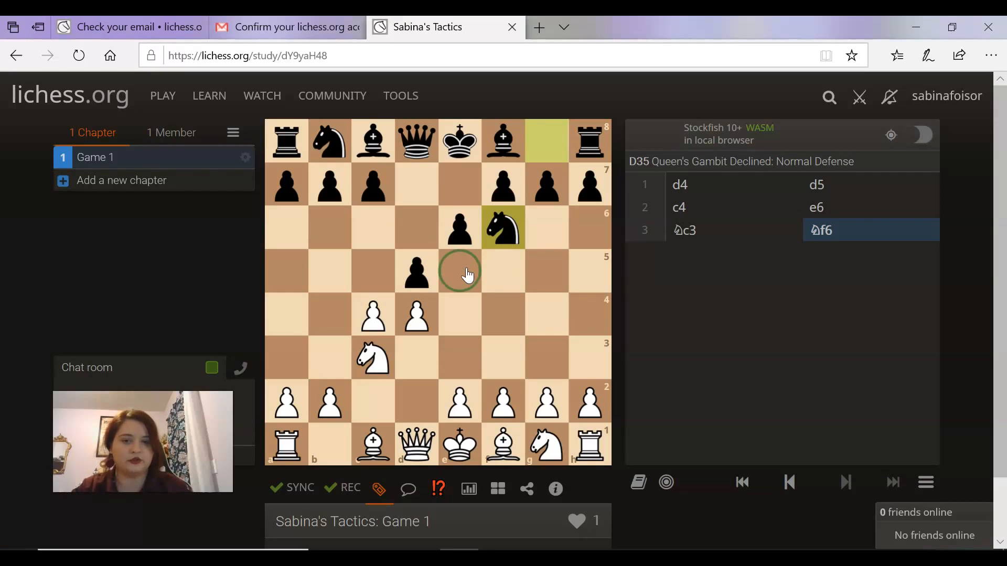
{"action": "left_click", "coordinate": [468, 276]}
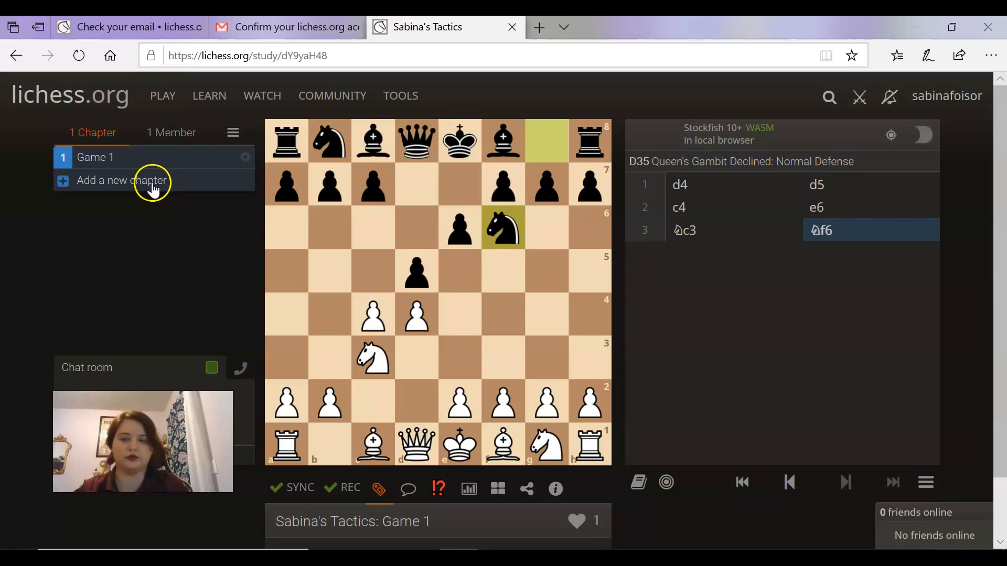
Start a new chapter, try the PGN import option, and close the form
{"action": "left_click", "coordinate": [105, 185]}
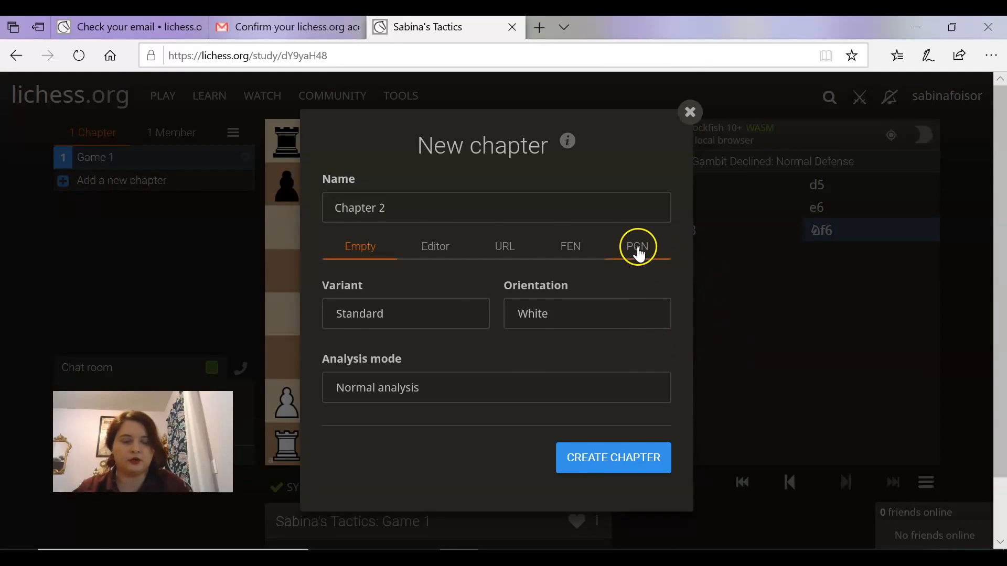
{"action": "left_click", "coordinate": [636, 247]}
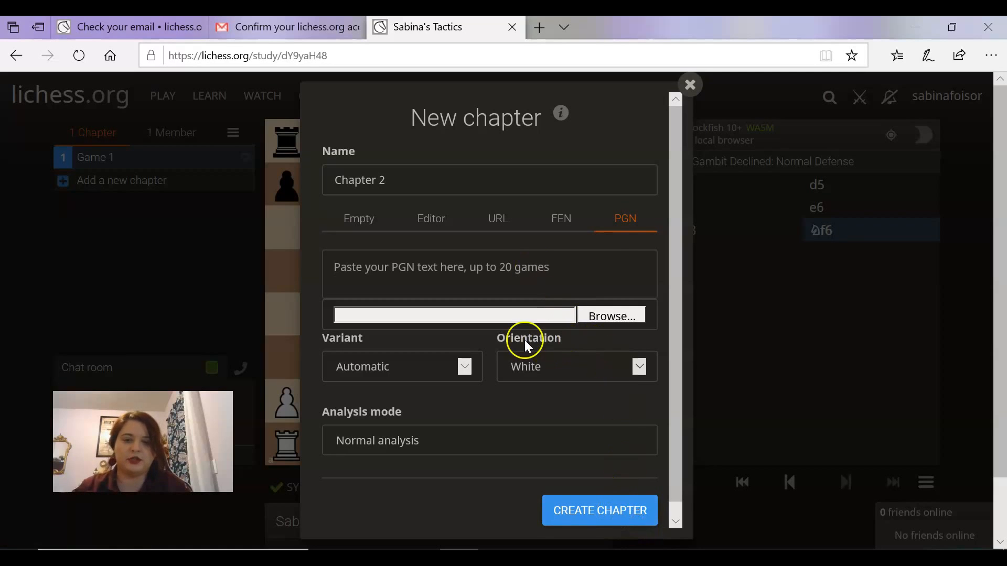
{"action": "left_click", "coordinate": [690, 85]}
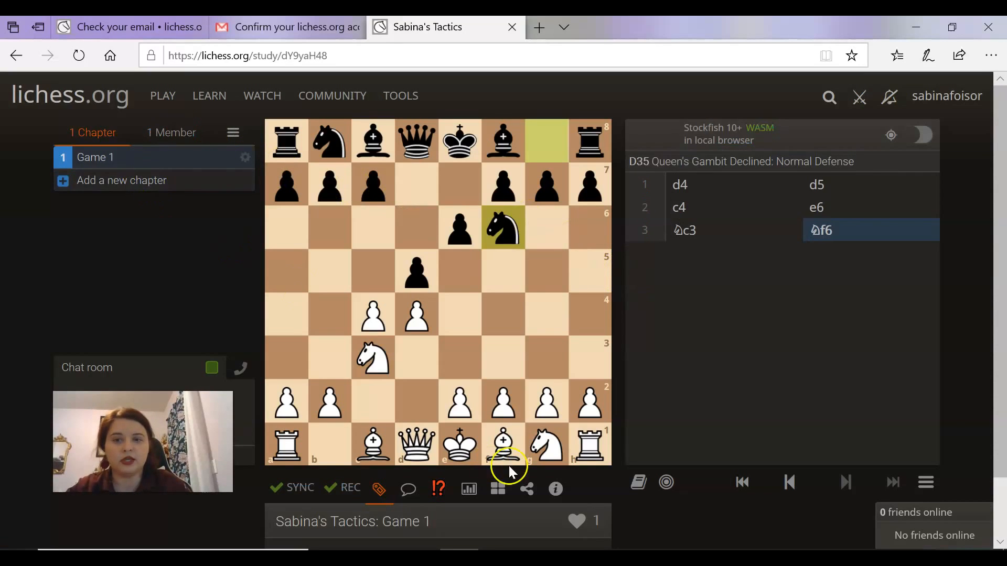
Reopen the new chapter form on the FEN option and delete the pre-filled FEN
{"action": "left_click", "coordinate": [90, 180]}
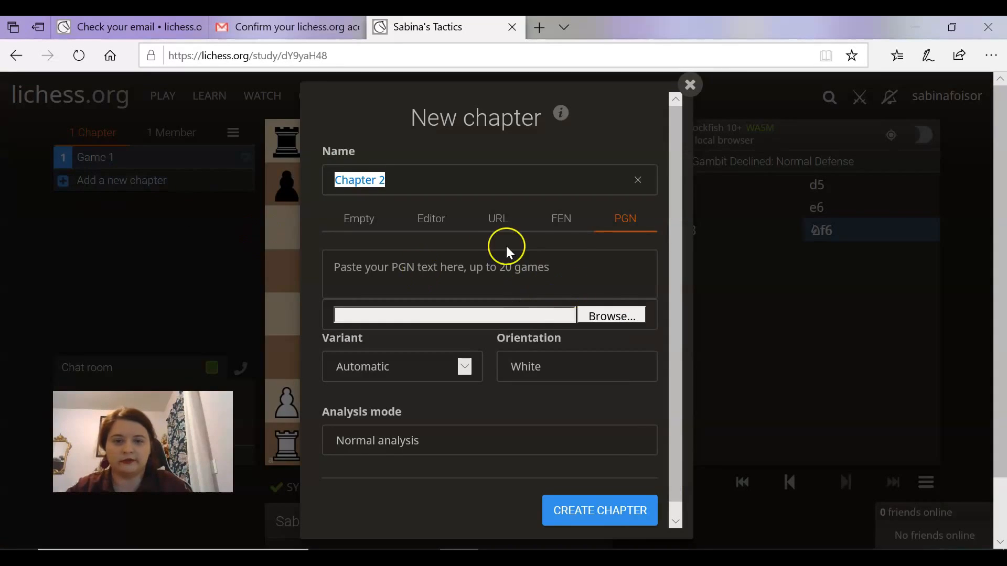
{"action": "left_click", "coordinate": [560, 227]}
{"action": "left_click", "coordinate": [554, 270]}
{"action": "key", "text": "ctrl+a"}
{"action": "key", "text": "BackSpace"}
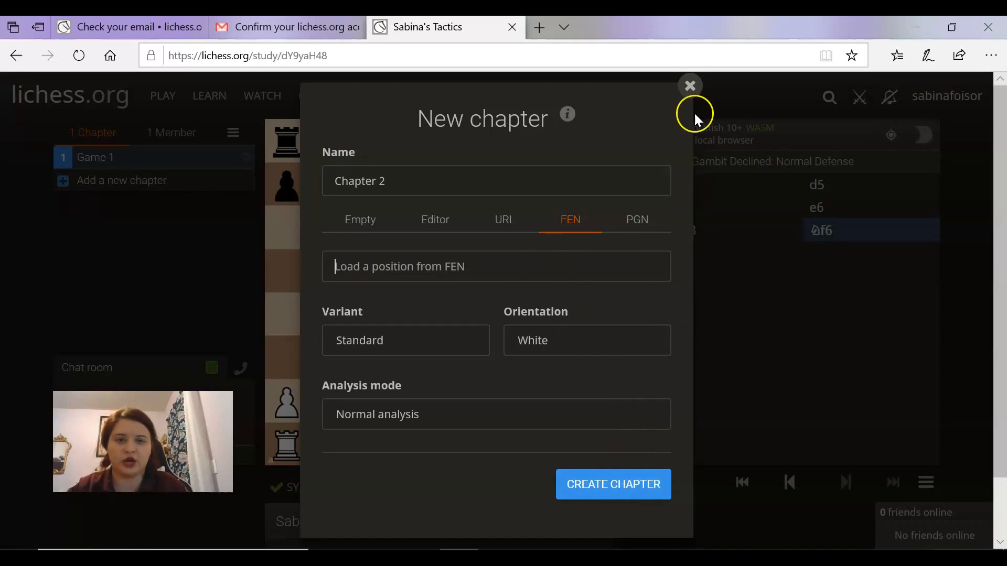
Close the New chapter form, show the study's members list, and open Add members
{"action": "left_click", "coordinate": [690, 86]}
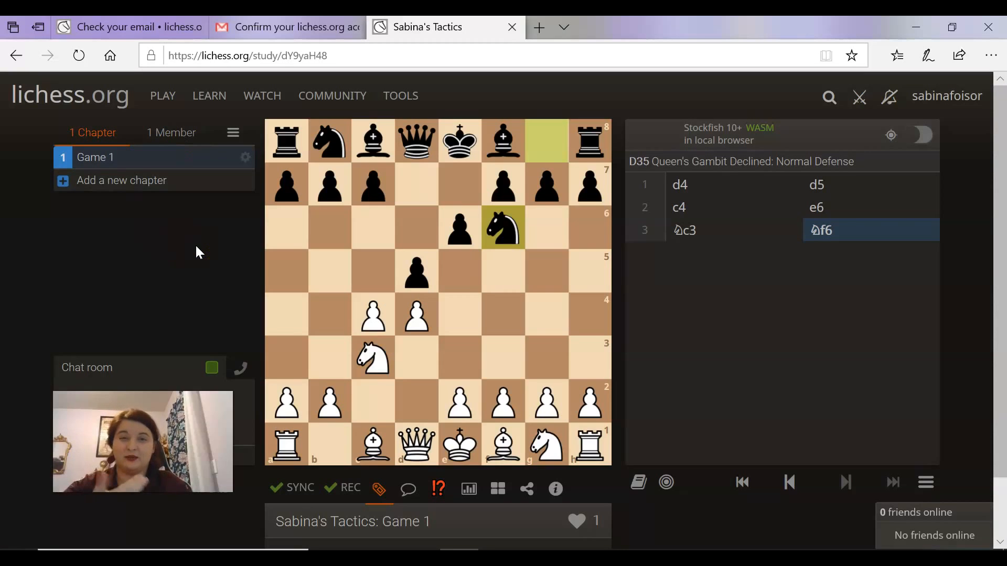
{"action": "double_click", "coordinate": [923, 138]}
{"action": "left_click_drag", "start_coordinate": [923, 139], "coordinate": [865, 389]}
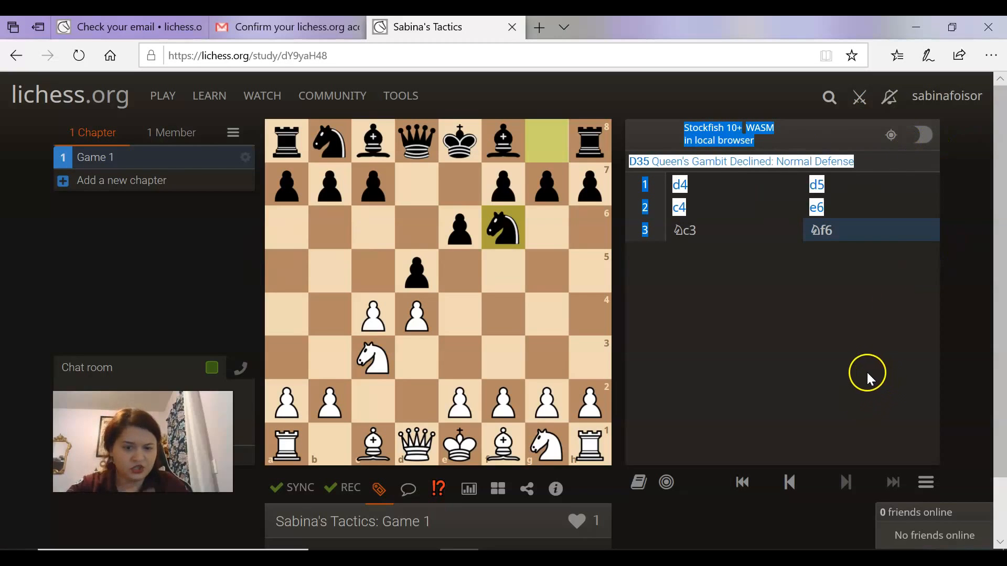
{"action": "left_click_drag", "start_coordinate": [679, 373], "coordinate": [209, 132]}
{"action": "left_click", "coordinate": [187, 137]}
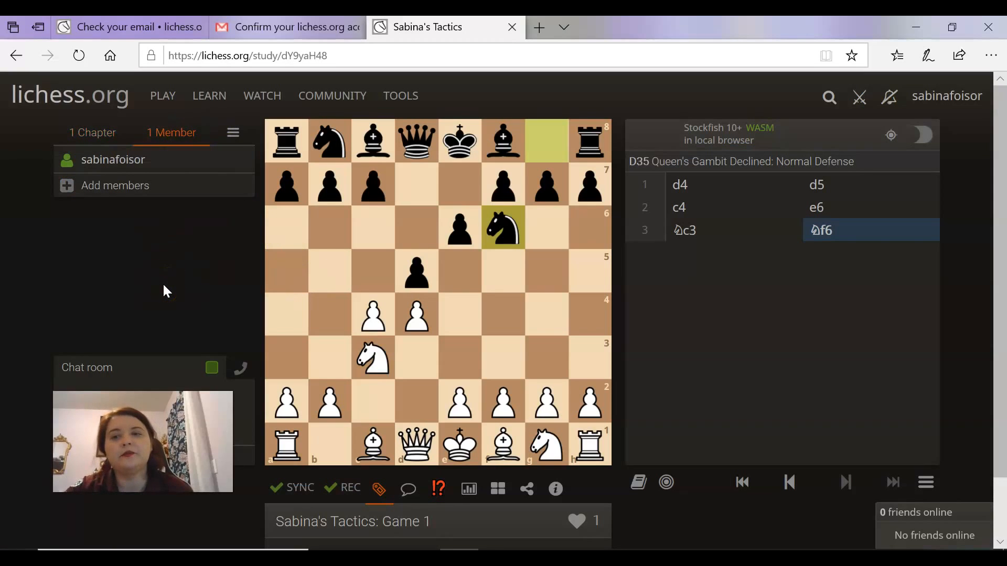
{"action": "left_click", "coordinate": [94, 184]}
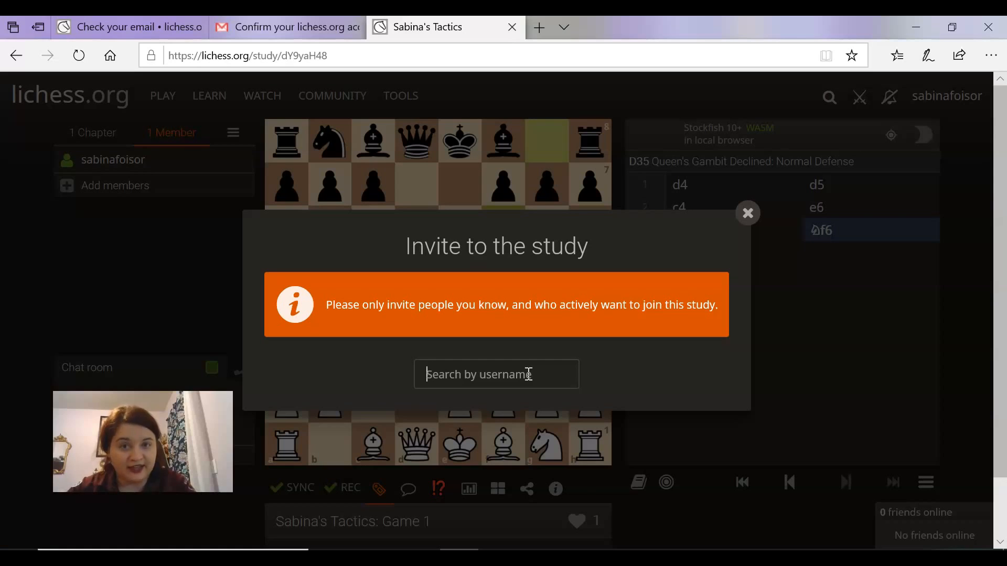
Search for the GM player's username, trying several spellings
{"action": "type", "text": "gm"}
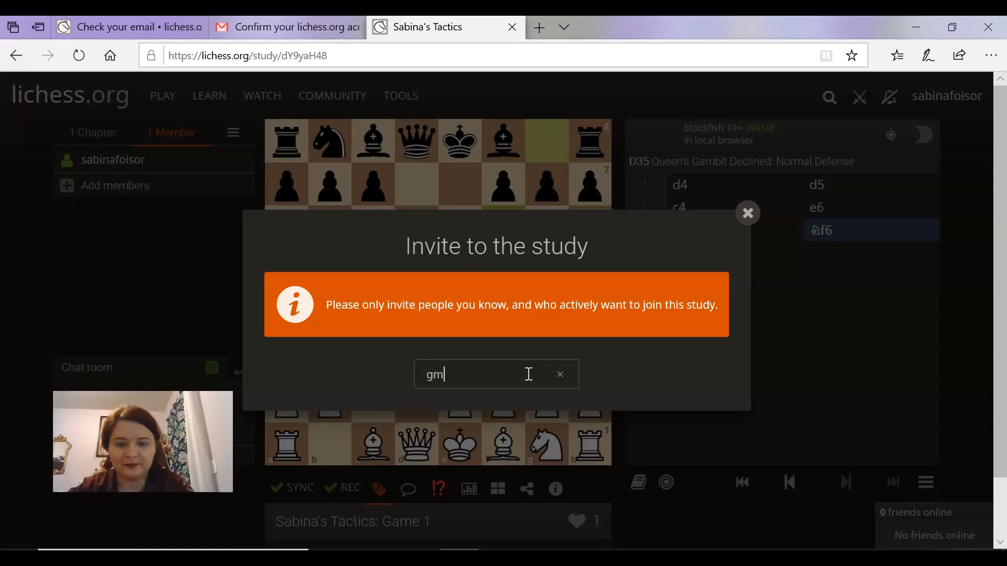
{"action": "type", "text": "el"}
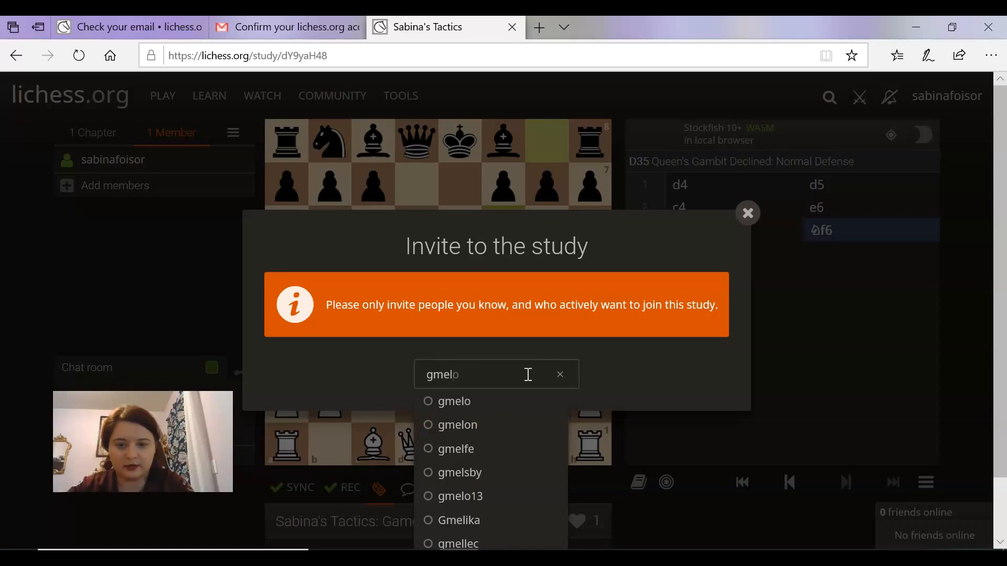
{"action": "type", "text": "shan"}
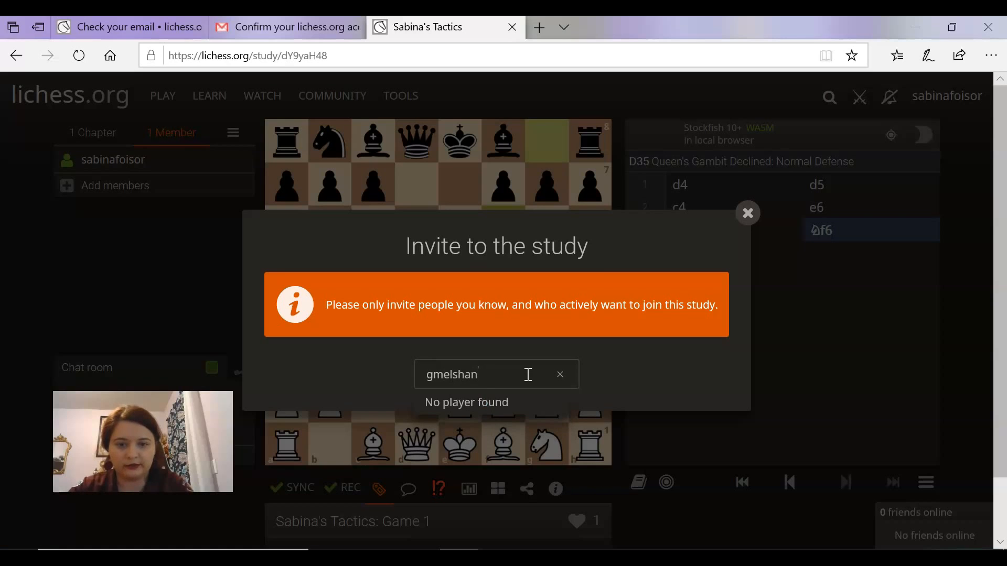
{"action": "key", "text": "BackSpace"}
{"action": "key", "text": "BackSpace"}
{"action": "key", "text": "BackSpace"}
{"action": "key", "text": "BackSpace"}
{"action": "key", "text": "BackSpace"}
{"action": "key", "text": "BackSpace"}
{"action": "type", "text": "e"}
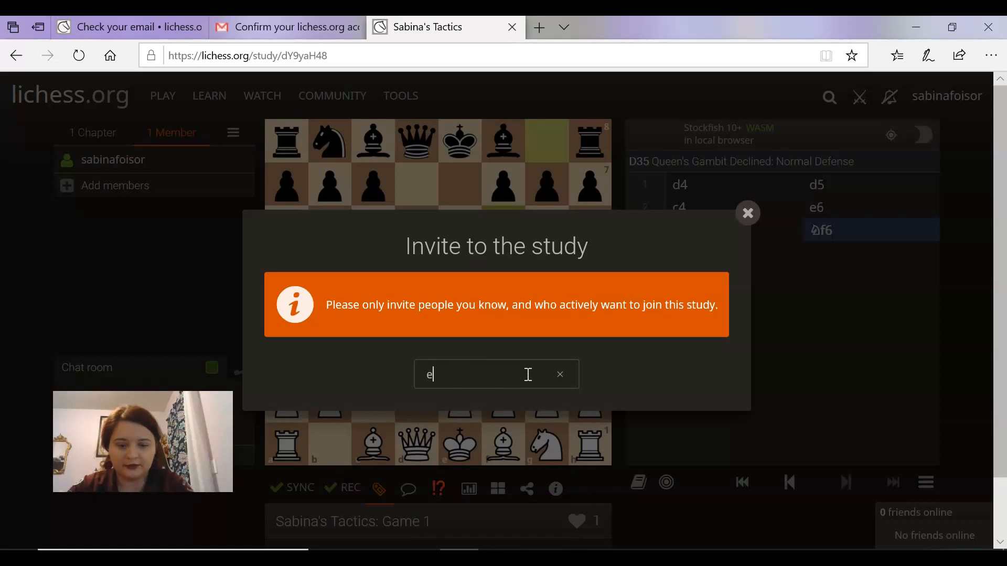
{"action": "type", "text": "lshanmo"}
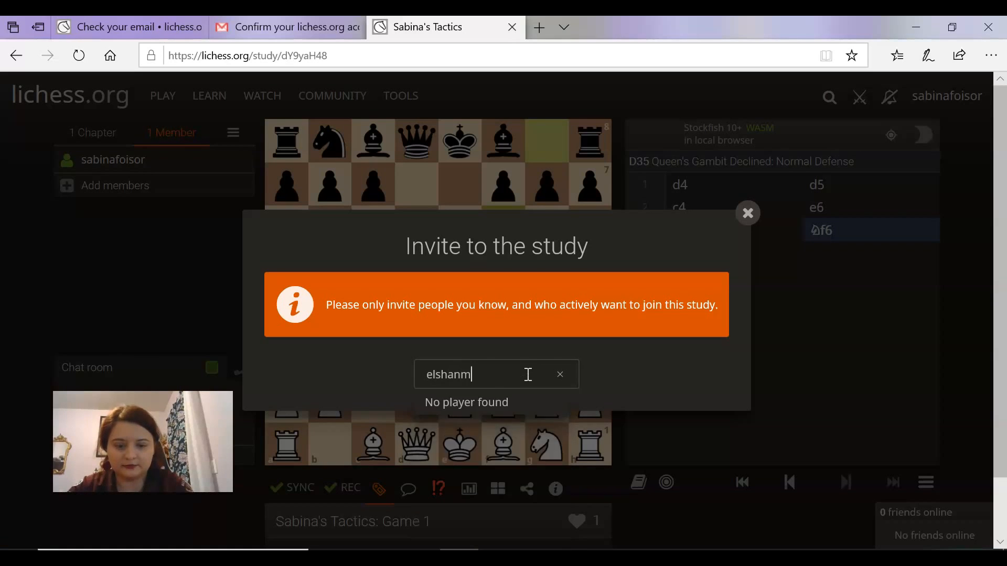
{"action": "key", "text": "BackSpace"}
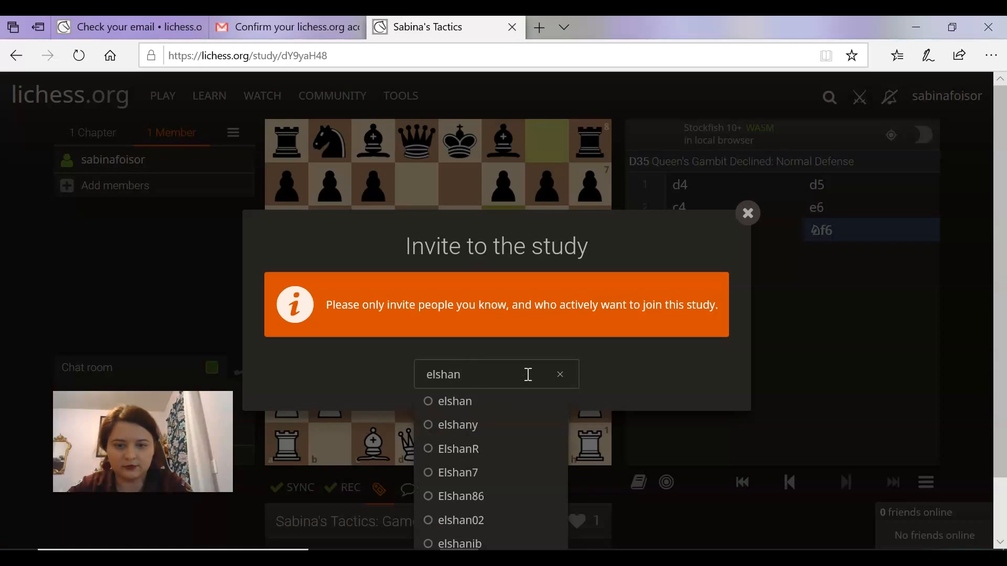
{"action": "type", "text": "GM"}
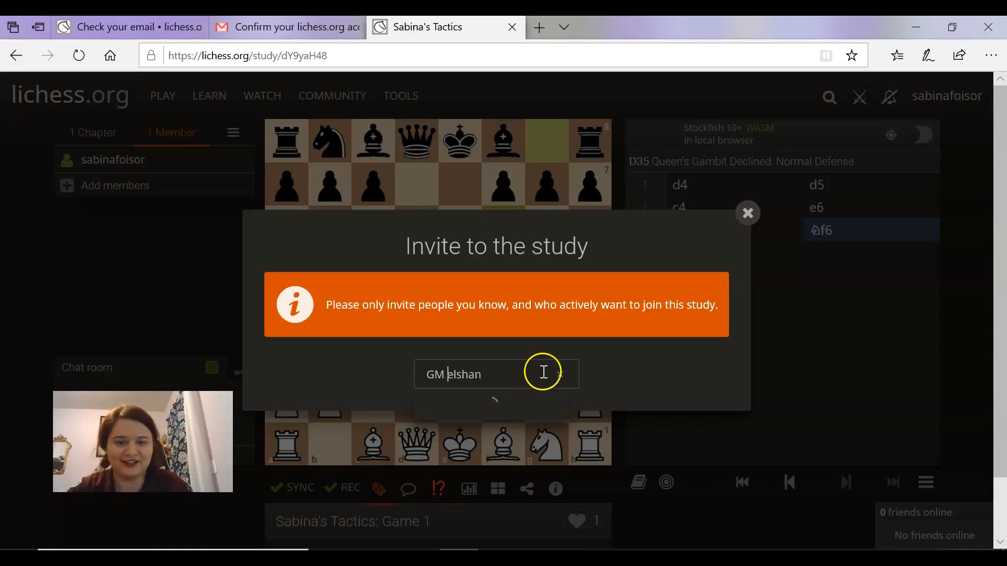
{"action": "left_click", "coordinate": [505, 372]}
{"action": "type", "text": "8"}
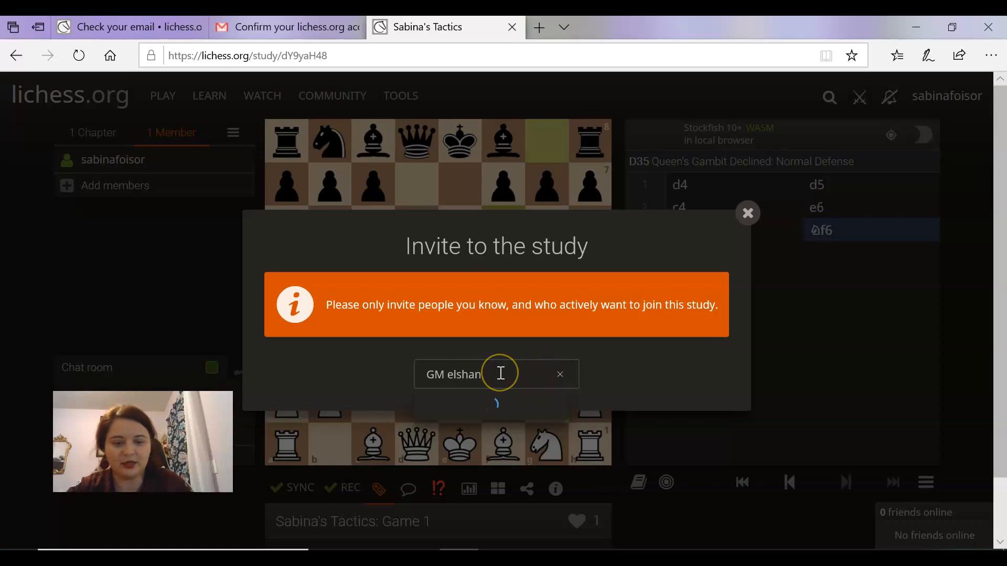
{"action": "type", "text": "5"}
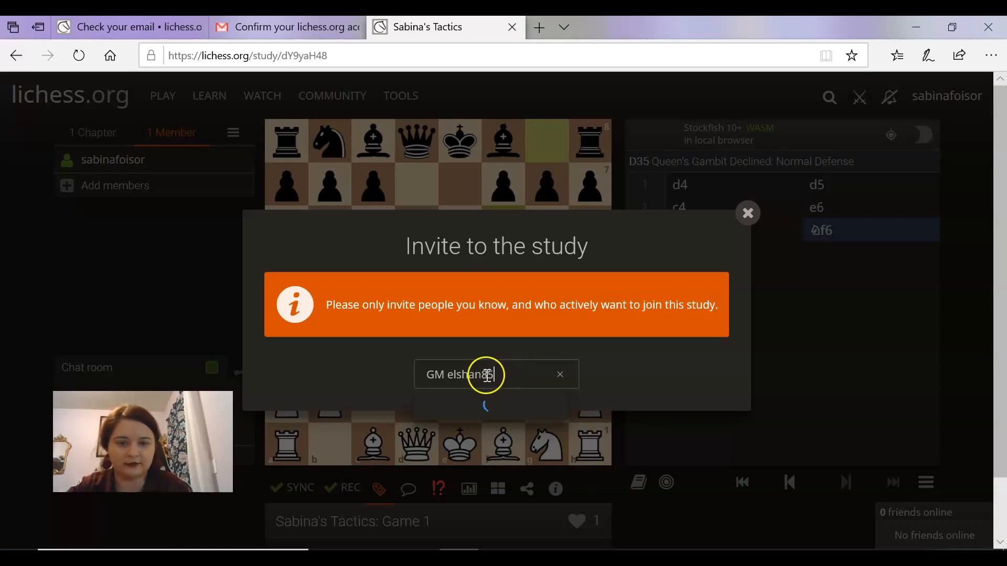
Correct the username search, invite the GM player from the suggestions, and close the dialog
{"action": "left_click", "coordinate": [449, 385]}
{"action": "key", "text": "BackSpace"}
{"action": "key", "text": "BackSpace"}
{"action": "key", "text": "BackSpace"}
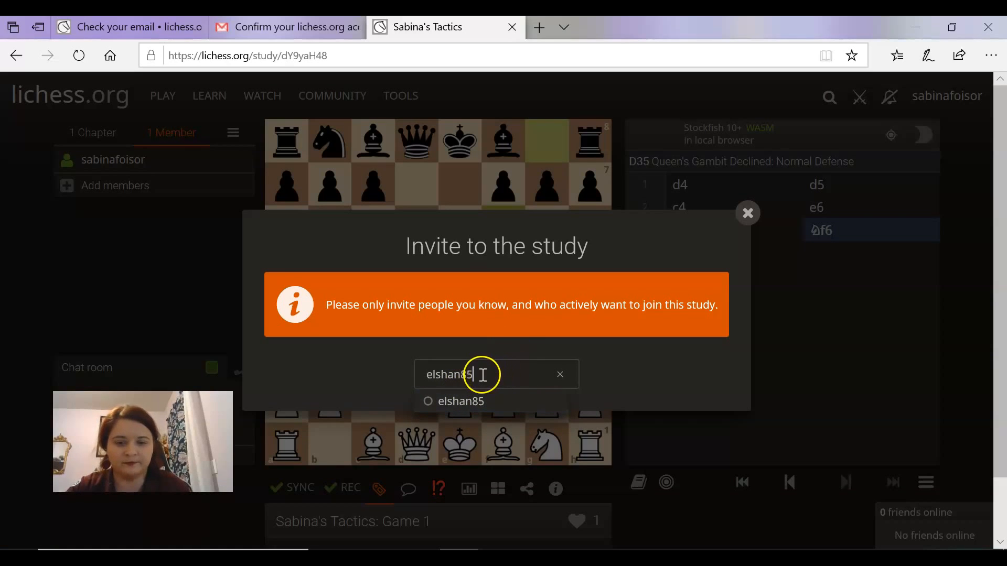
{"action": "left_click", "coordinate": [460, 375]}
{"action": "type", "text": "198"}
{"action": "key", "text": "BackSpace"}
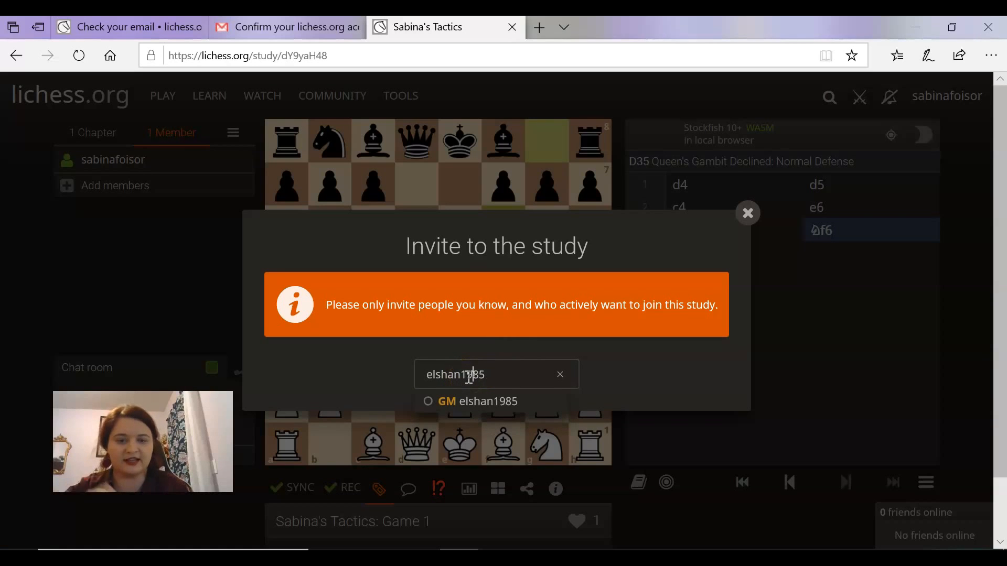
{"action": "mouse_move", "coordinate": [487, 412]}
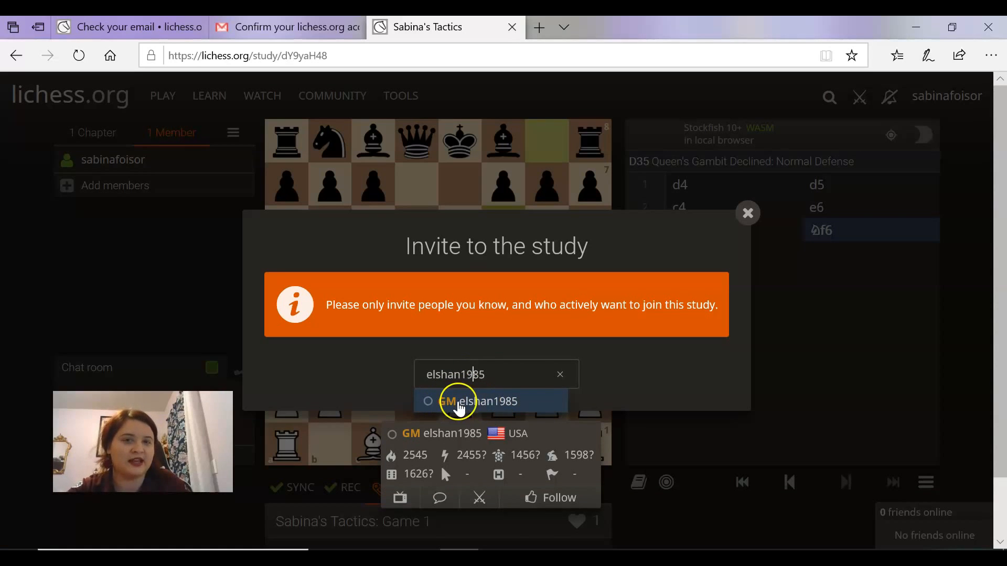
{"action": "left_click", "coordinate": [467, 406]}
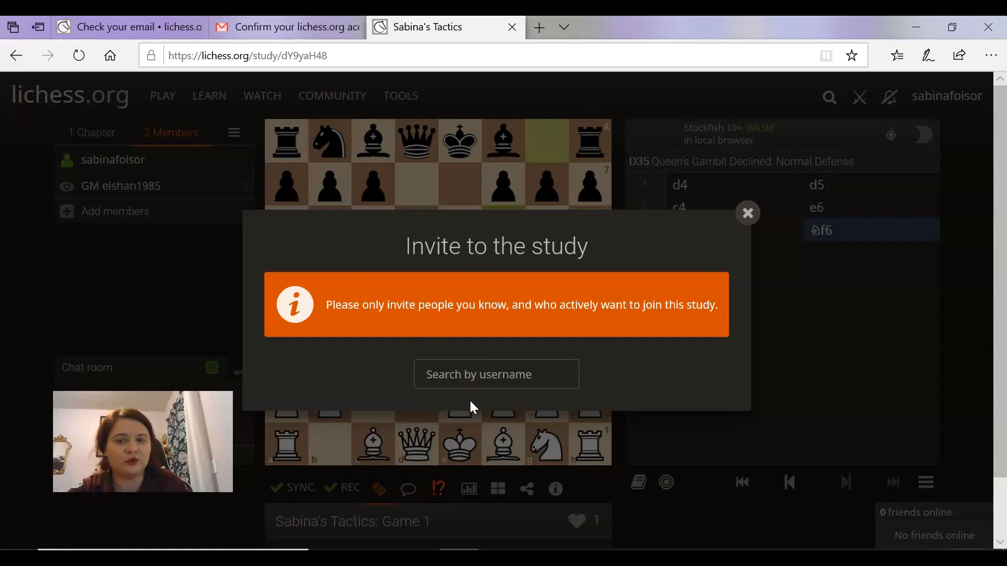
{"action": "left_click", "coordinate": [749, 213]}
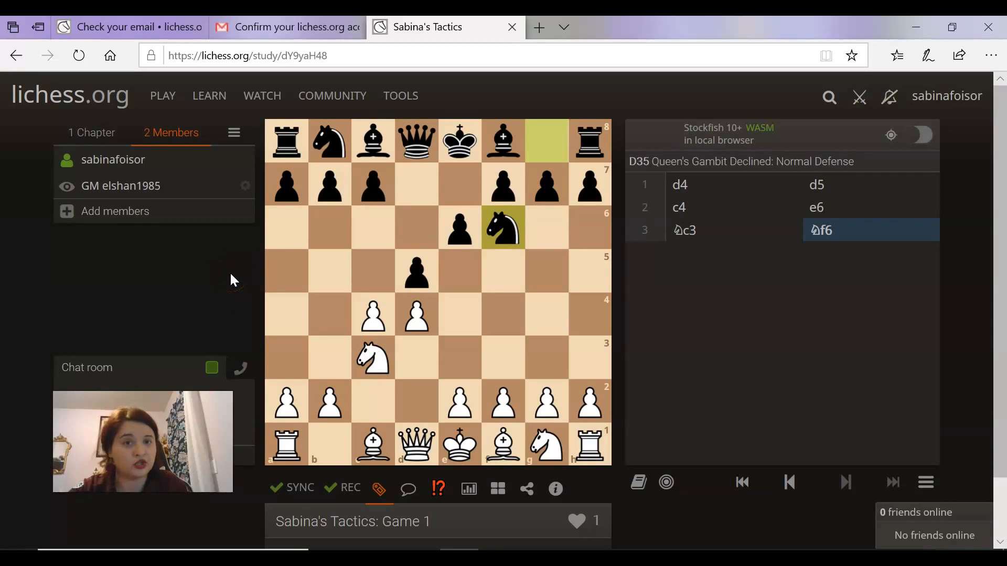
Toggle the GM member's contributor rights, then kick him from the study
{"action": "double_click", "coordinate": [256, 188]}
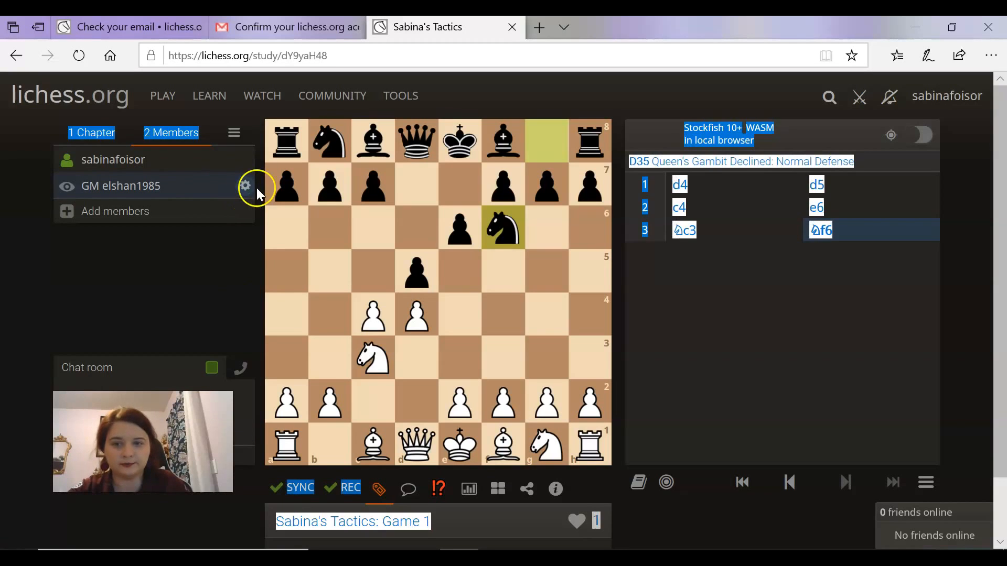
{"action": "left_click", "coordinate": [248, 186]}
{"action": "left_click", "coordinate": [89, 201]}
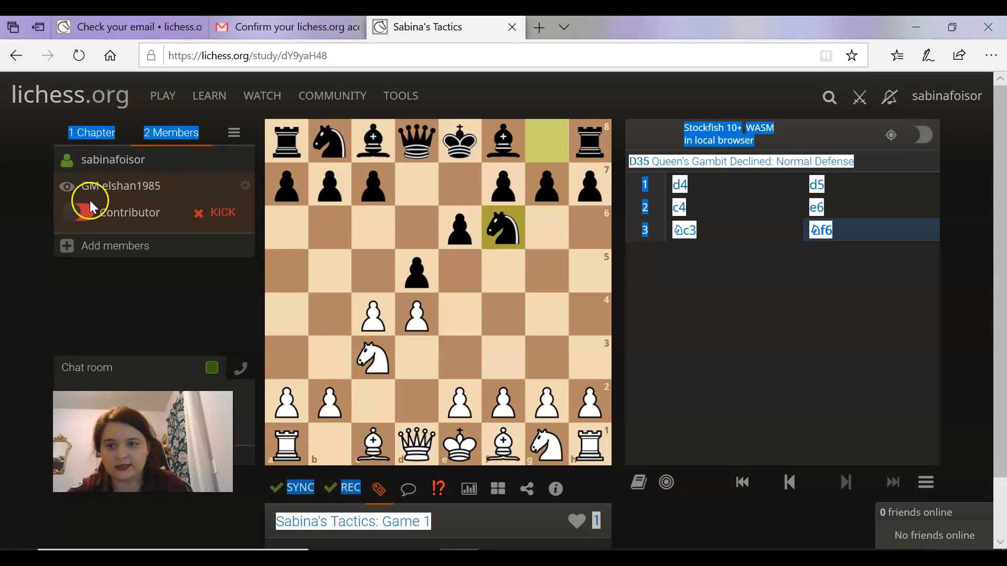
{"action": "left_click", "coordinate": [179, 295]}
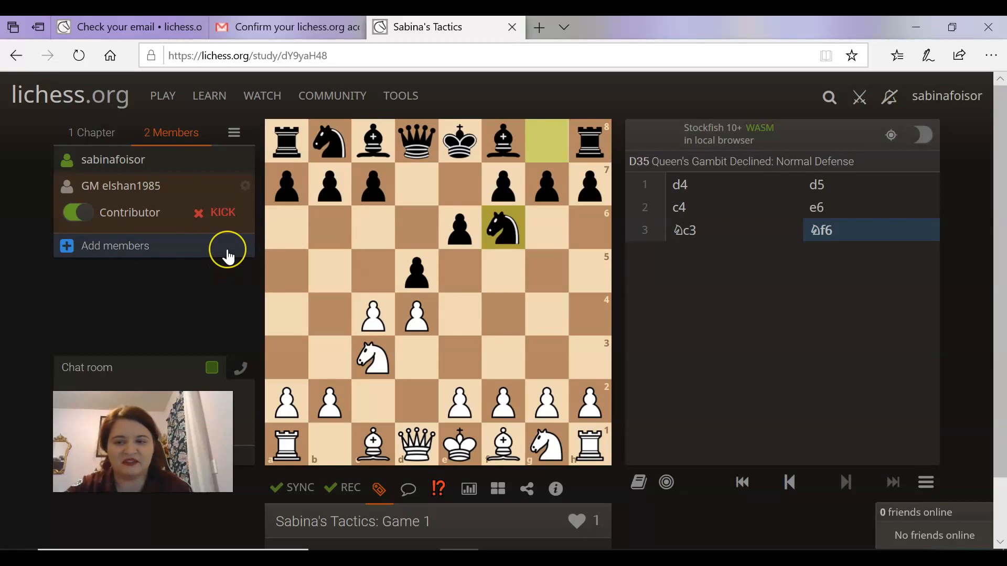
{"action": "left_click", "coordinate": [215, 216]}
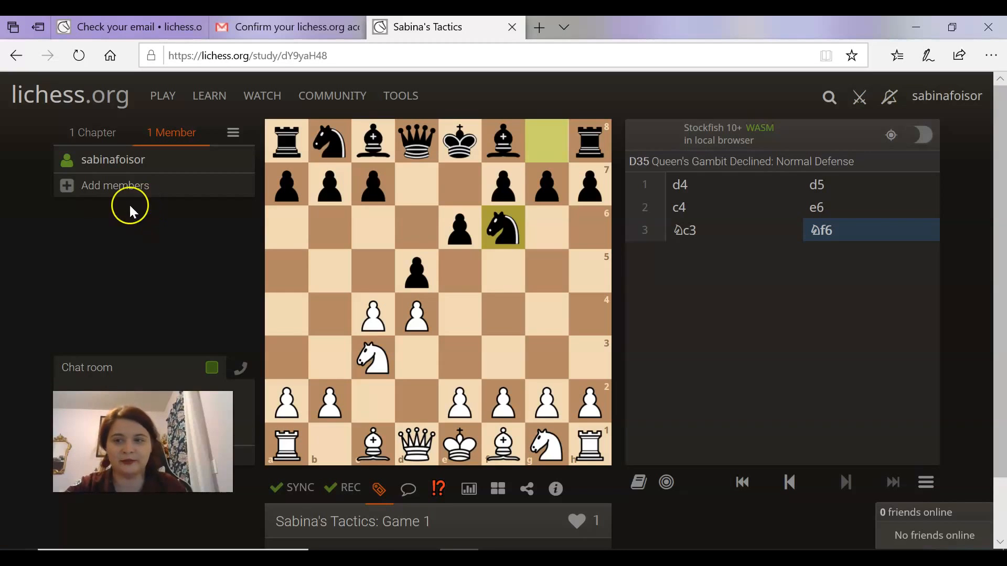
Re-invite the GM player through the username search and close the invite dialog
{"action": "left_click", "coordinate": [102, 187]}
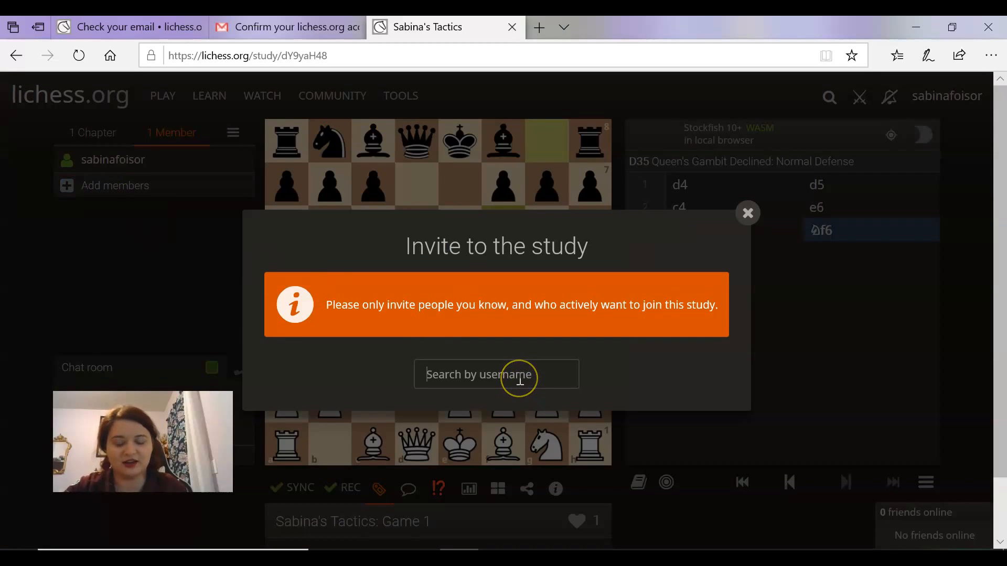
{"action": "type", "text": "elshan"}
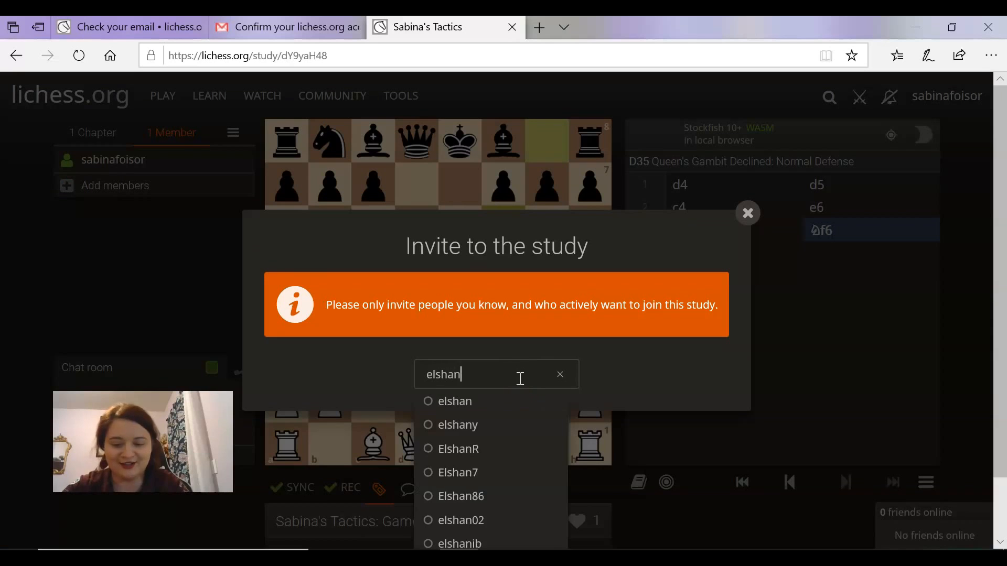
{"action": "type", "text": "1985"}
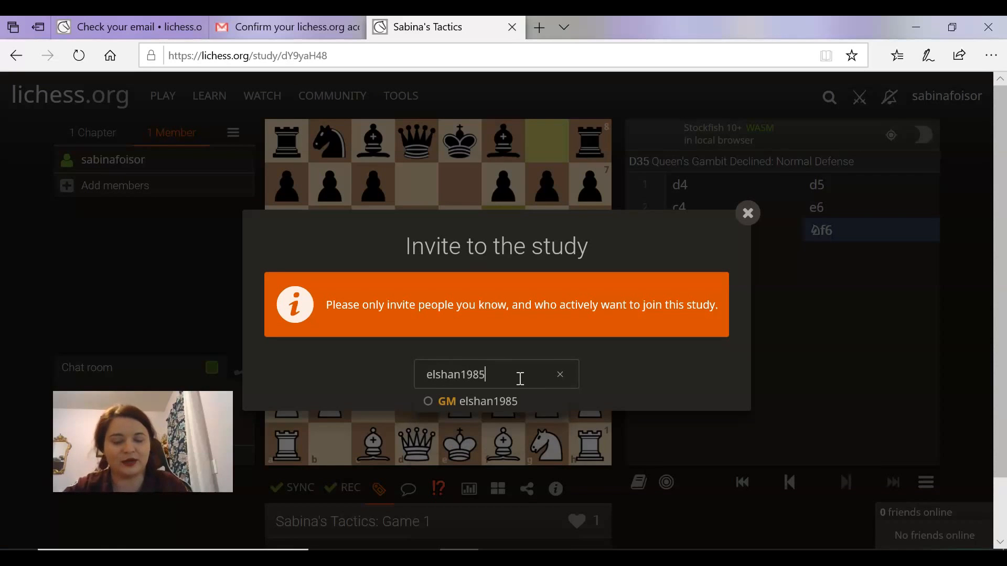
{"action": "left_click", "coordinate": [512, 414]}
{"action": "left_click", "coordinate": [748, 213]}
Make the GM player a contributor and show the study's chapter list
{"action": "left_click", "coordinate": [89, 222]}
{"action": "left_click", "coordinate": [88, 206]}
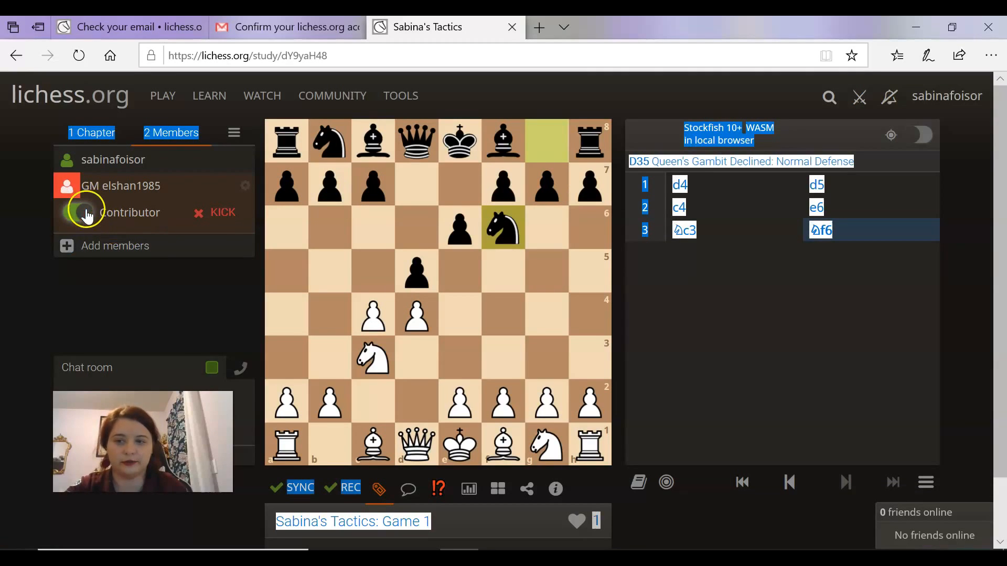
{"action": "left_click", "coordinate": [152, 286]}
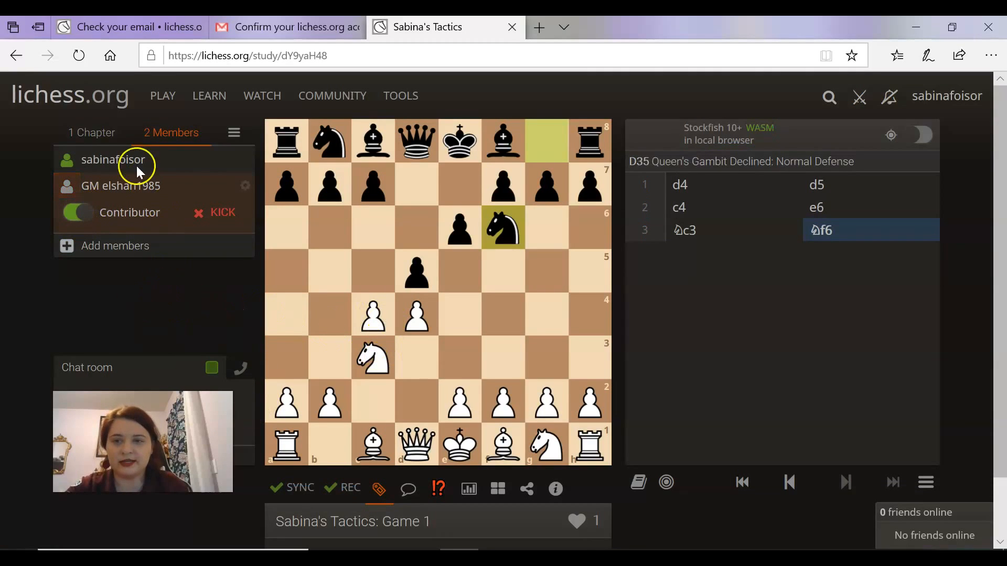
{"action": "left_click", "coordinate": [92, 132]}
In the chapter editor, clear the board and place White Ke3, Pg6, Ph7 and Black Kg7
{"action": "left_click", "coordinate": [136, 180]}
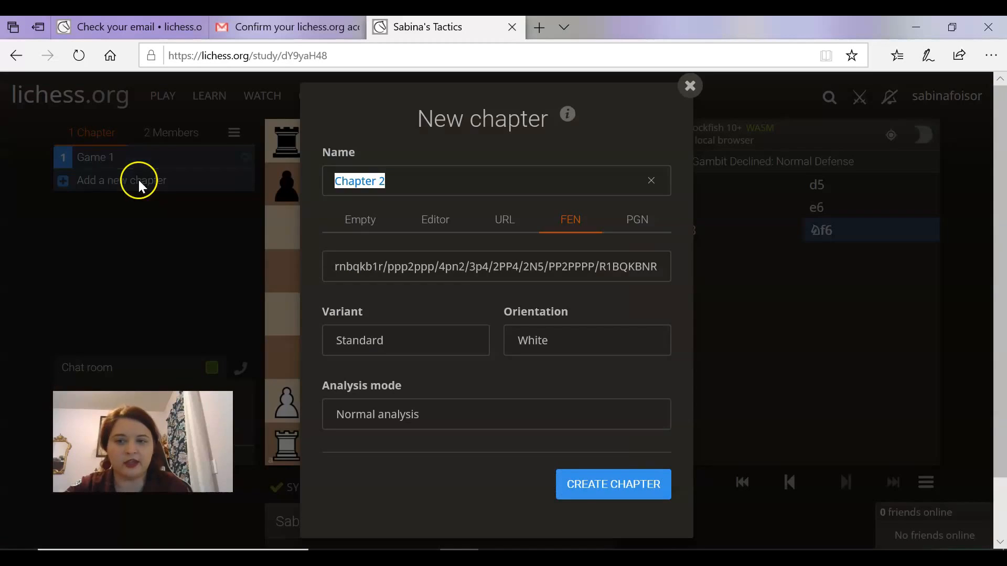
{"action": "left_click", "coordinate": [437, 223]}
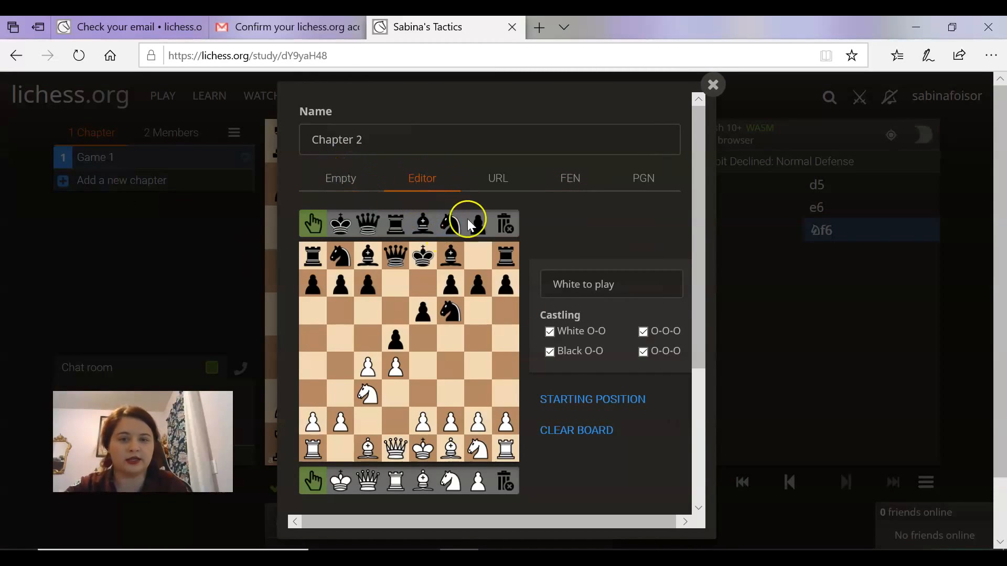
{"action": "left_click", "coordinate": [600, 449]}
{"action": "left_click_drag", "start_coordinate": [336, 483], "coordinate": [424, 395]}
{"action": "left_click_drag", "start_coordinate": [479, 488], "coordinate": [506, 284]}
{"action": "left_click_drag", "start_coordinate": [341, 225], "coordinate": [478, 284]}
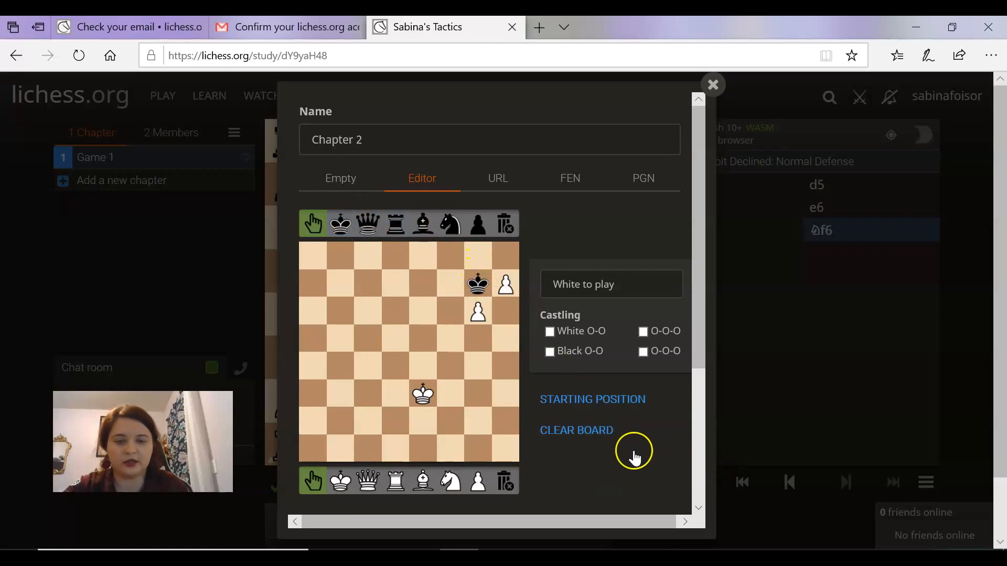
Set Black to move and create the chapter
{"action": "scroll", "coordinate": [633, 452], "scroll_direction": "down", "scroll_amount": 1}
{"action": "scroll", "coordinate": [629, 400], "scroll_direction": "down", "scroll_amount": 2}
{"action": "scroll", "coordinate": [624, 386], "scroll_direction": "up", "scroll_amount": 2}
{"action": "scroll", "coordinate": [557, 352], "scroll_direction": "down", "scroll_amount": 3}
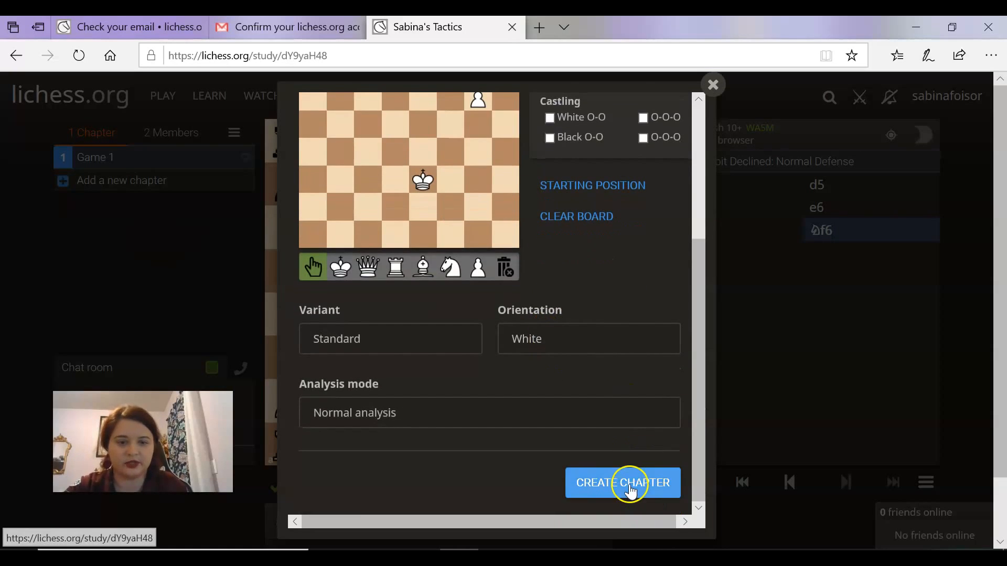
{"action": "scroll", "coordinate": [570, 316], "scroll_direction": "up", "scroll_amount": 4}
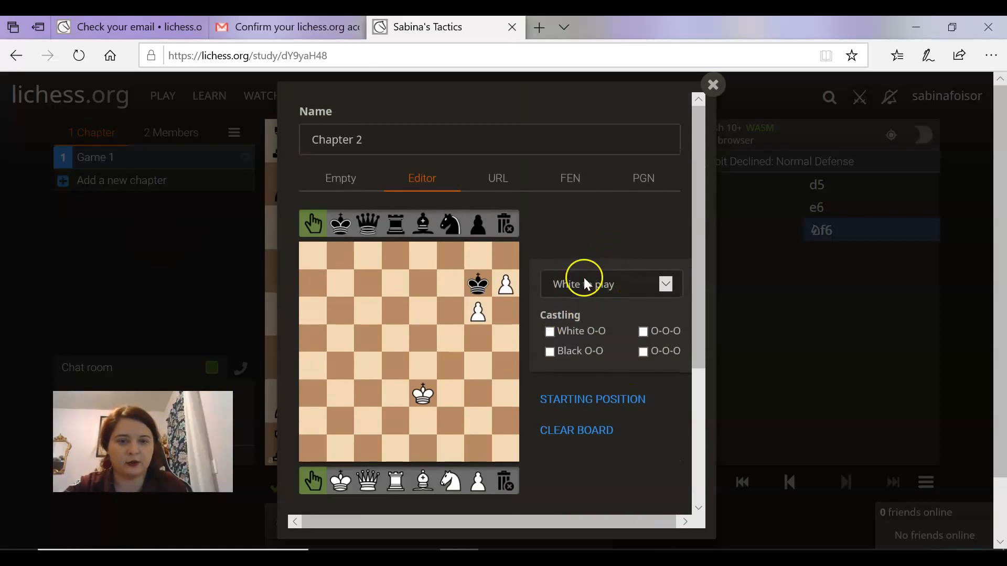
{"action": "left_click", "coordinate": [616, 285]}
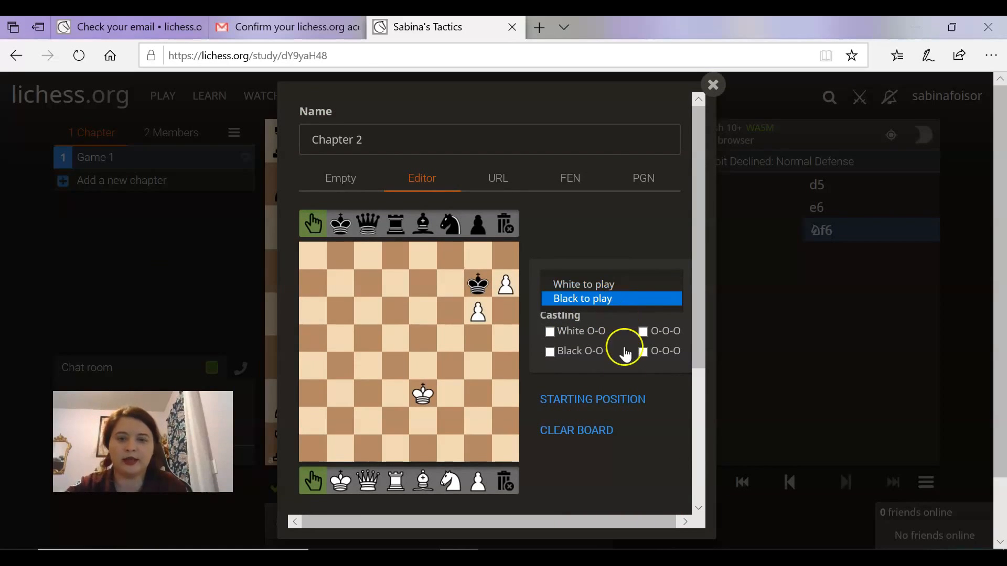
{"action": "left_click", "coordinate": [625, 298]}
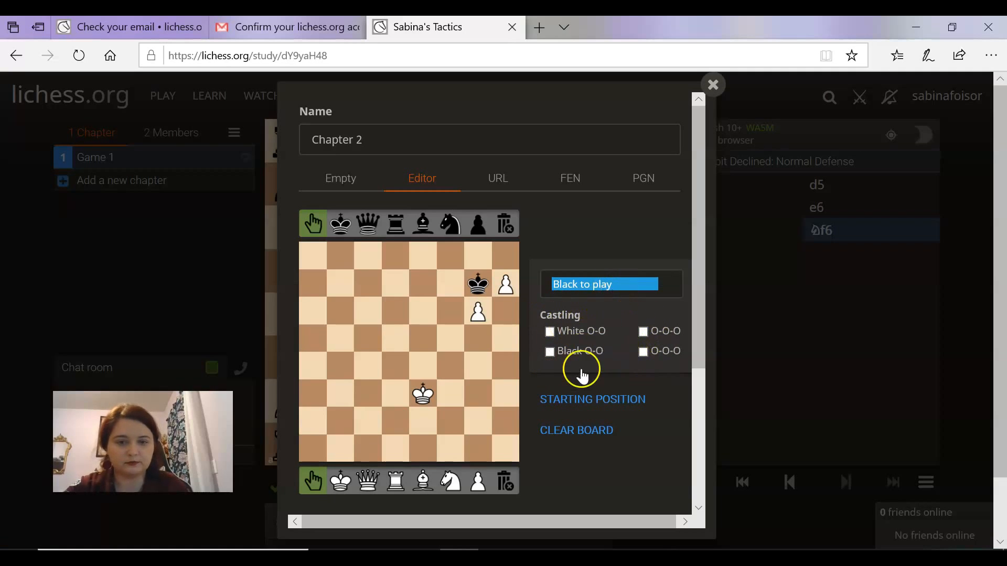
{"action": "scroll", "coordinate": [582, 377], "scroll_direction": "down", "scroll_amount": 4}
{"action": "left_click", "coordinate": [625, 479]}
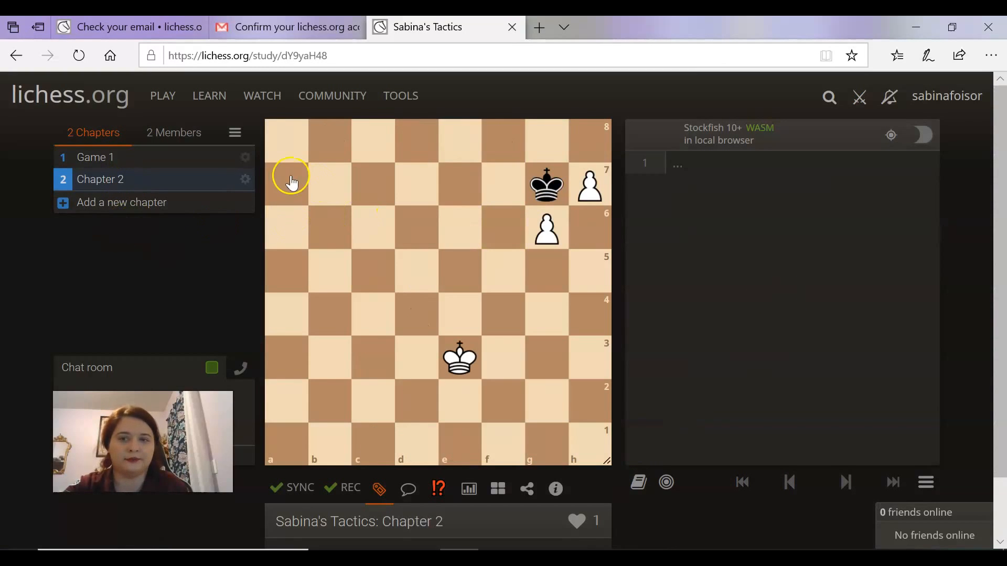
Set Chapter 2's board orientation to Black in its settings and save the chapter
{"action": "left_click", "coordinate": [245, 180]}
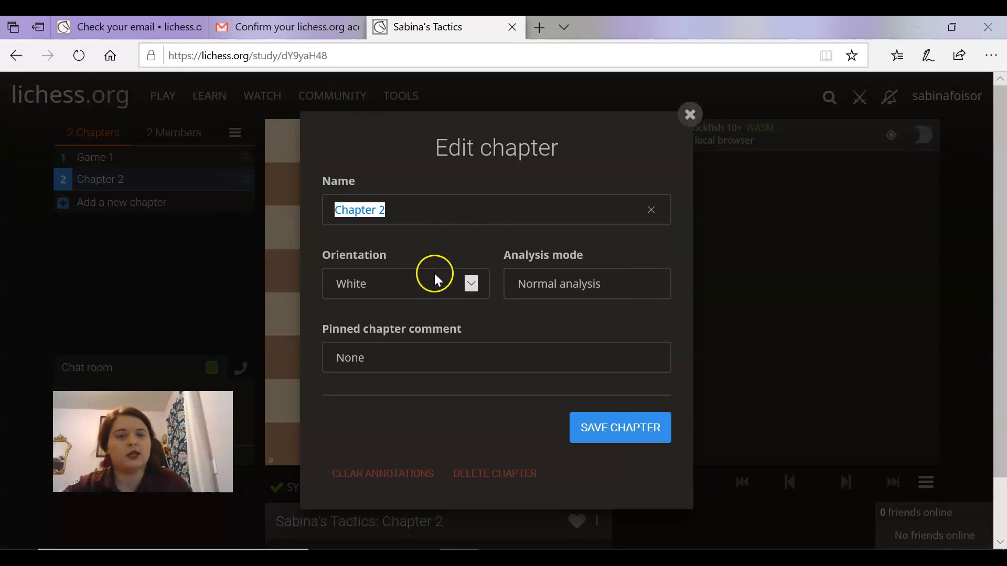
{"action": "left_click", "coordinate": [688, 118]}
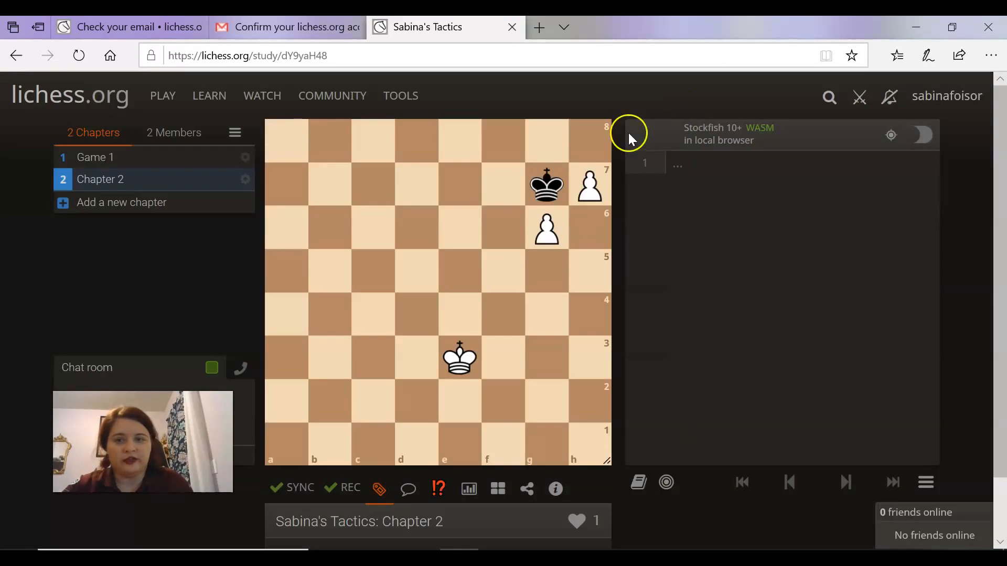
{"action": "left_click", "coordinate": [246, 181]}
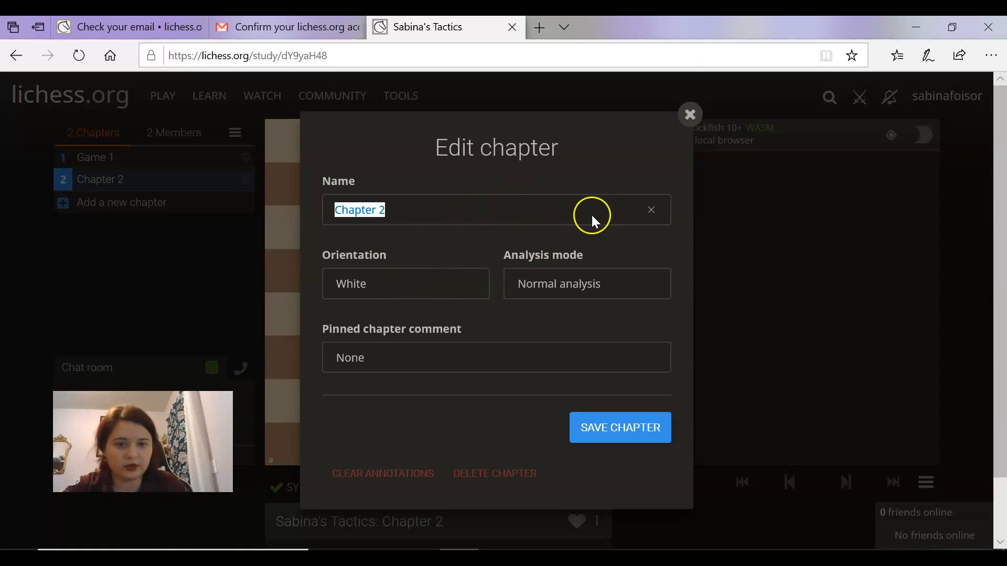
{"action": "left_click", "coordinate": [407, 290]}
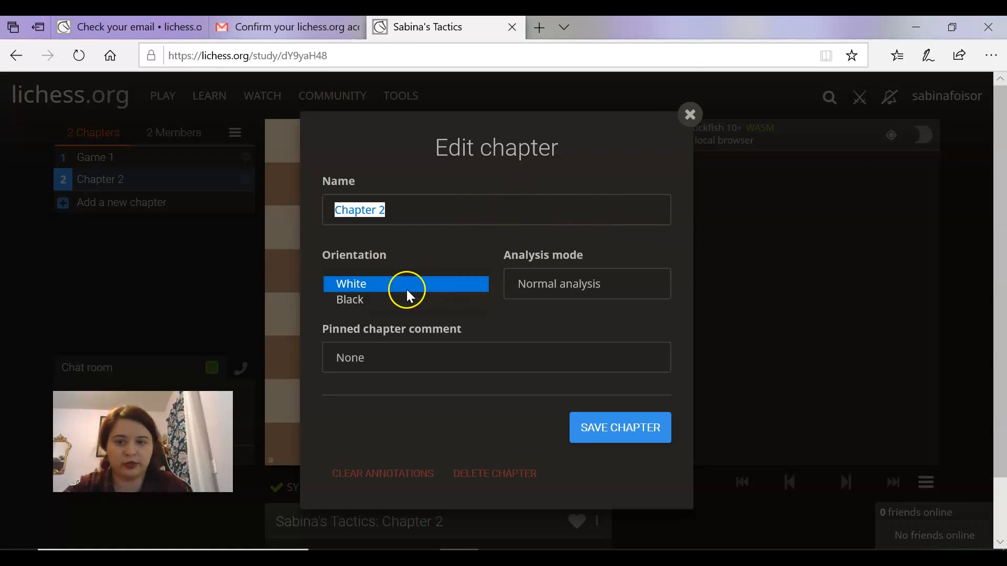
{"action": "left_click", "coordinate": [353, 300]}
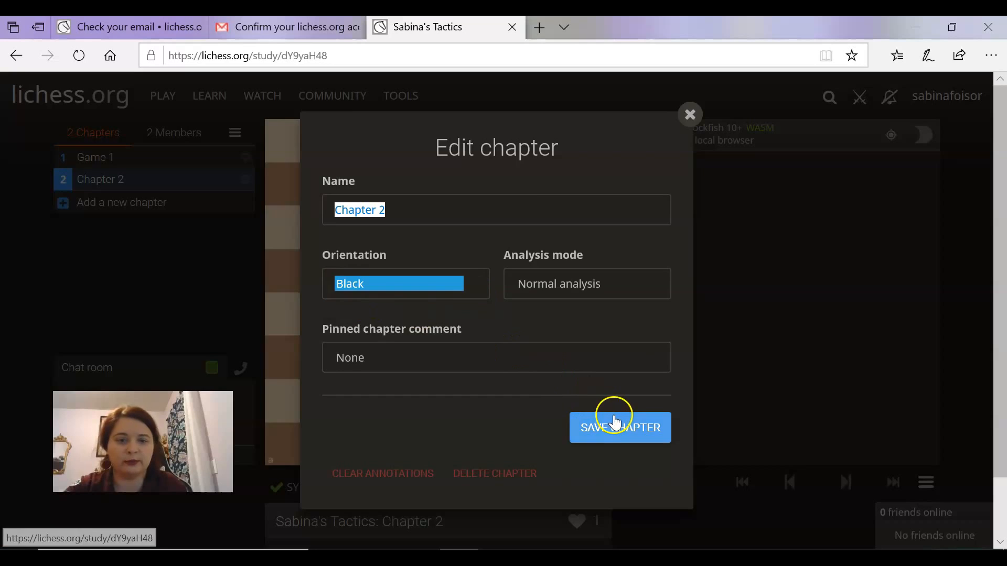
{"action": "left_click", "coordinate": [614, 423]}
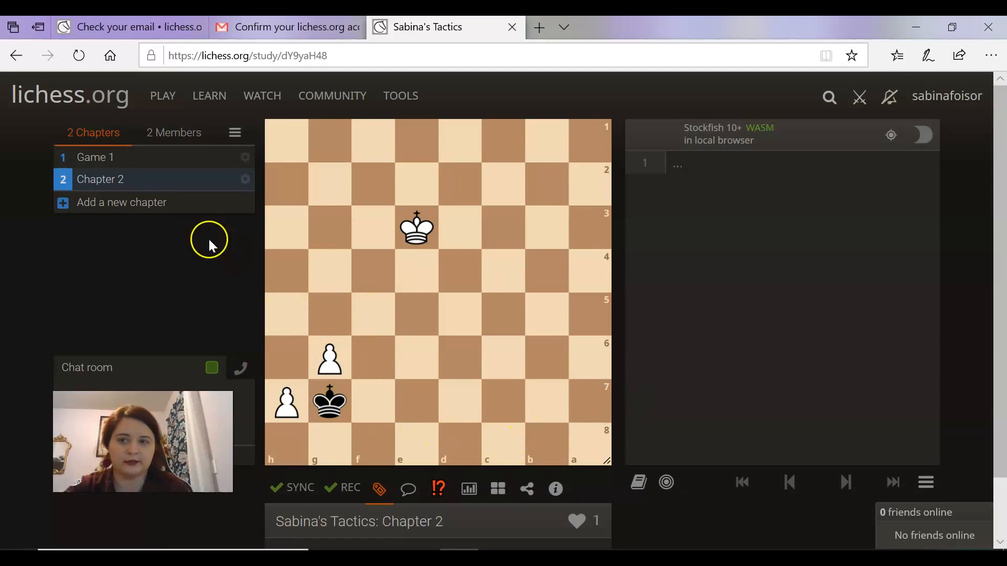
Check the members, then write 'what is the result of this position?' as Chapter 2's comment
{"action": "left_click", "coordinate": [178, 137]}
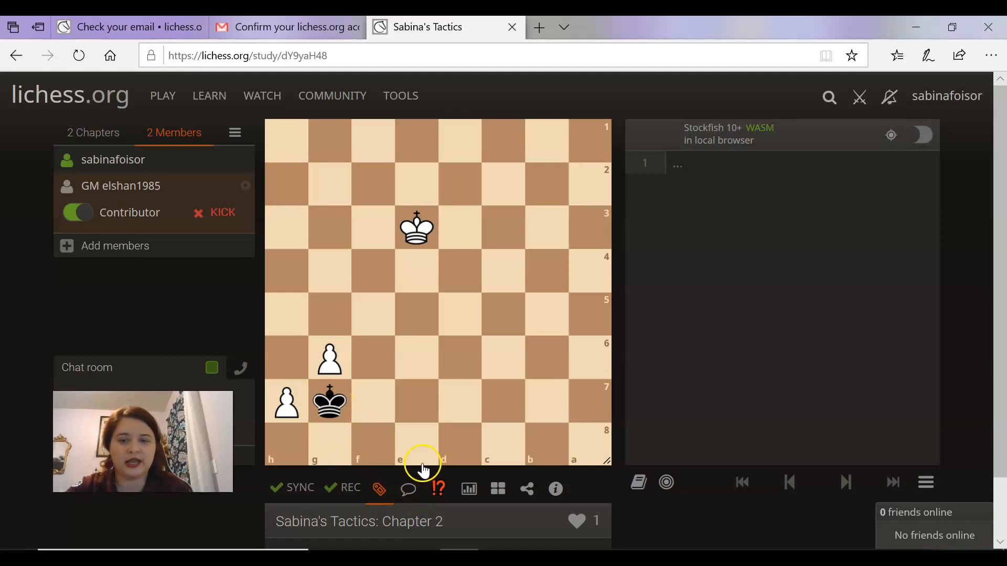
{"action": "left_click", "coordinate": [409, 498]}
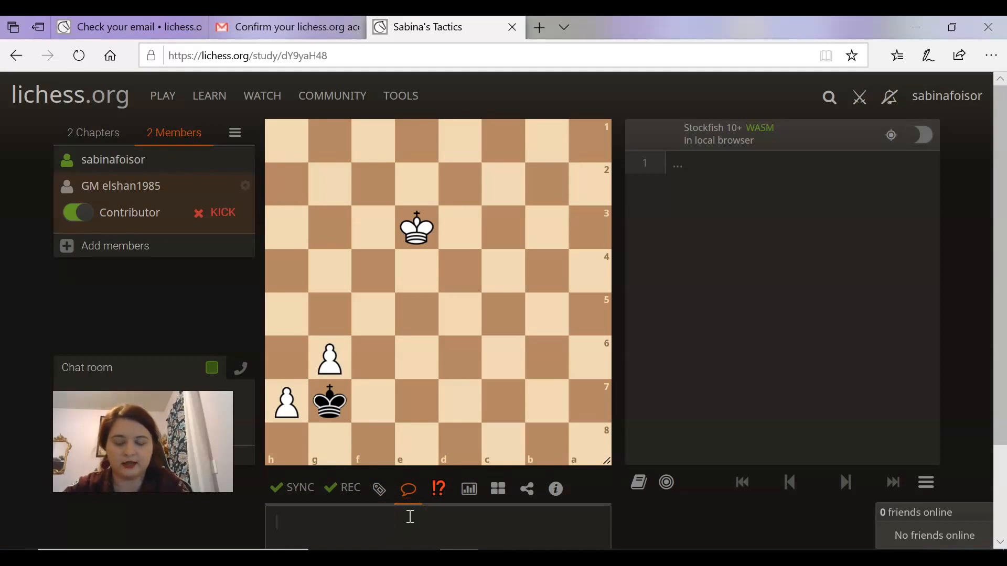
{"action": "type", "text": "what is the result of this position?"}
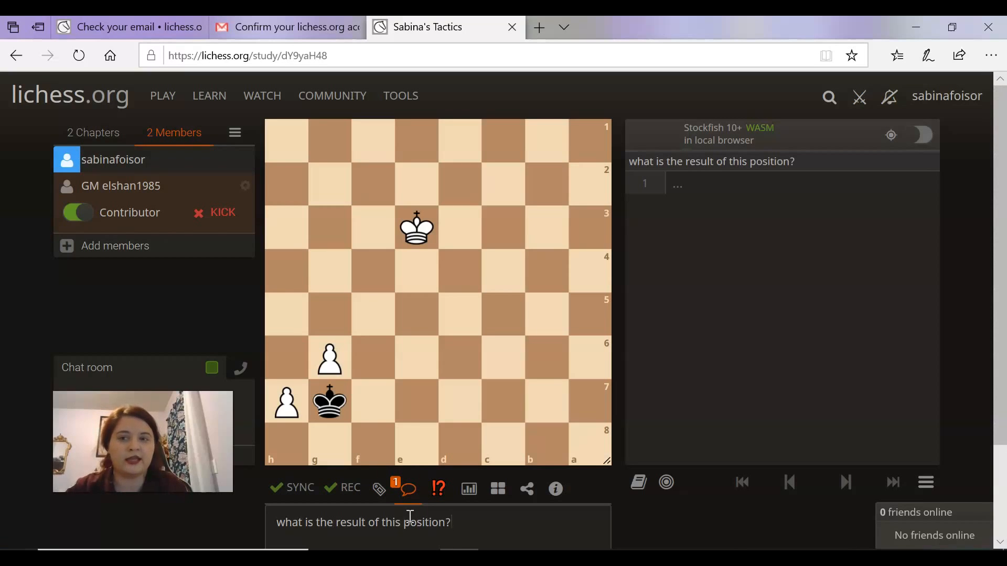
{"action": "left_click", "coordinate": [99, 132]}
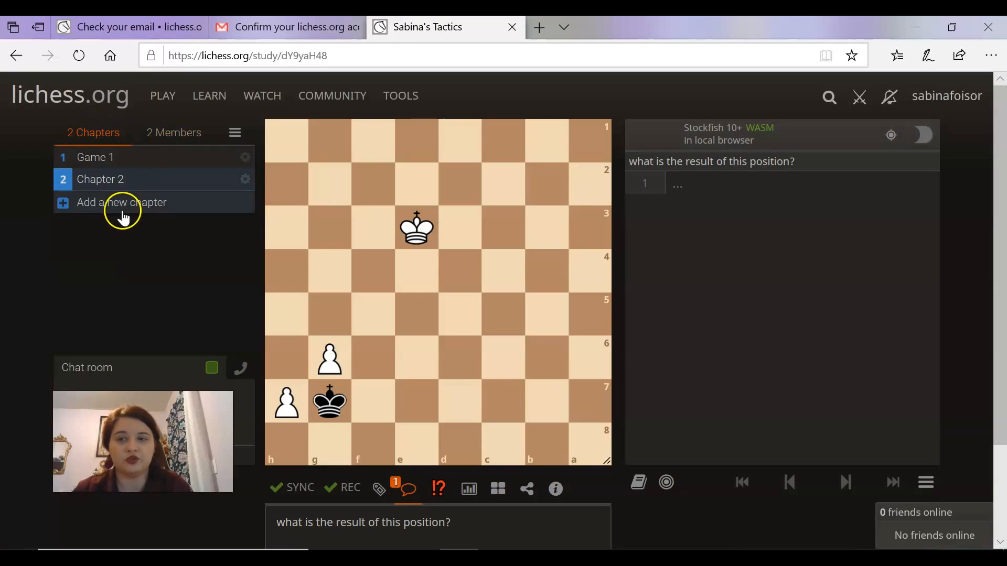
{"action": "left_click", "coordinate": [148, 202]}
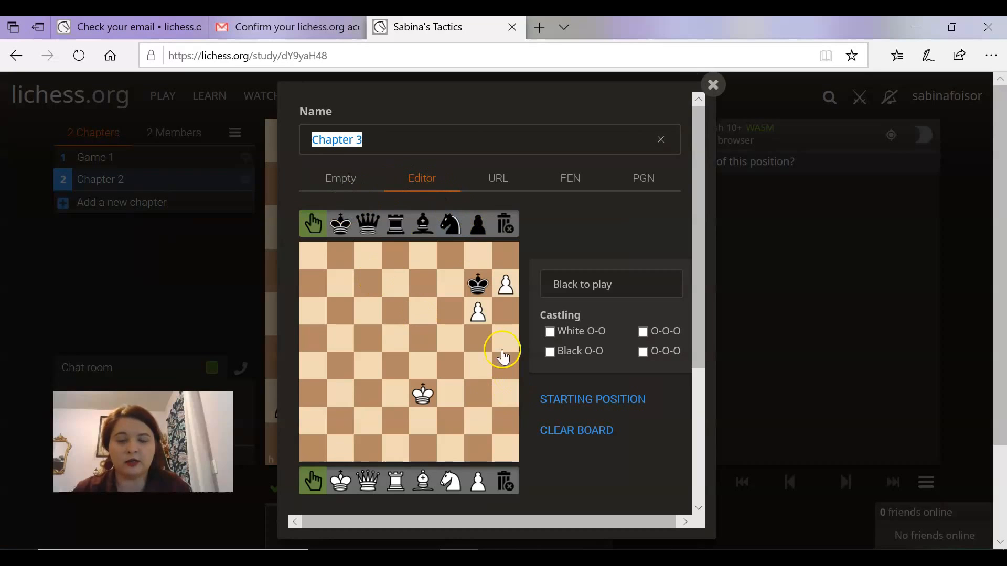
{"action": "left_click", "coordinate": [571, 180]}
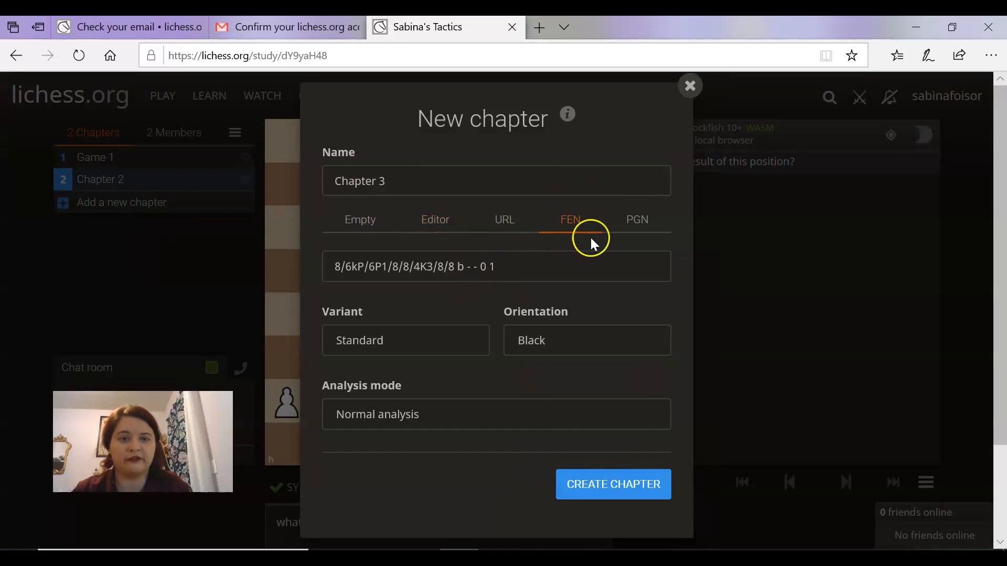
{"action": "left_click", "coordinate": [638, 221]}
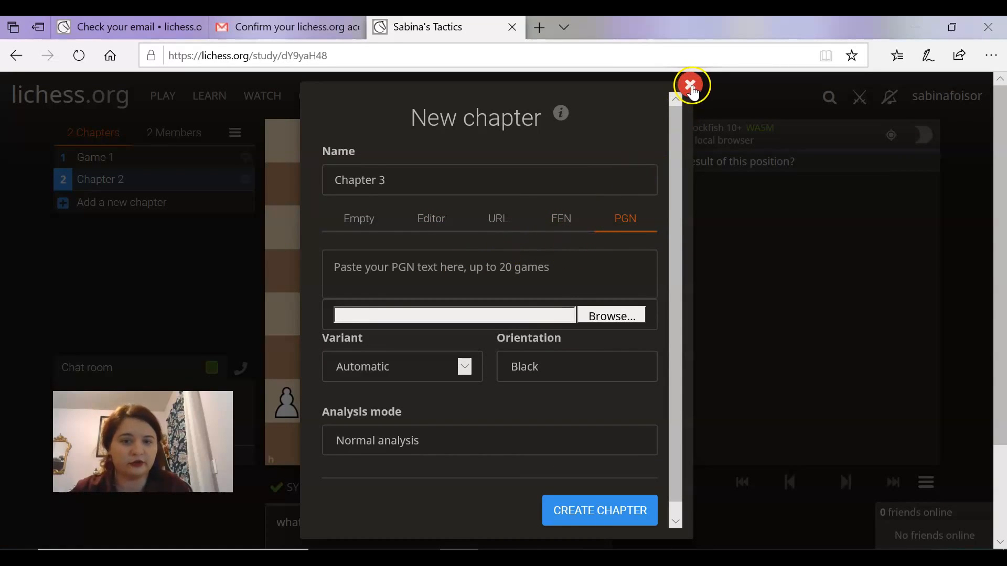
{"action": "scroll", "coordinate": [545, 283], "scroll_direction": "down", "scroll_amount": 1}
{"action": "scroll", "coordinate": [547, 273], "scroll_direction": "down", "scroll_amount": 2}
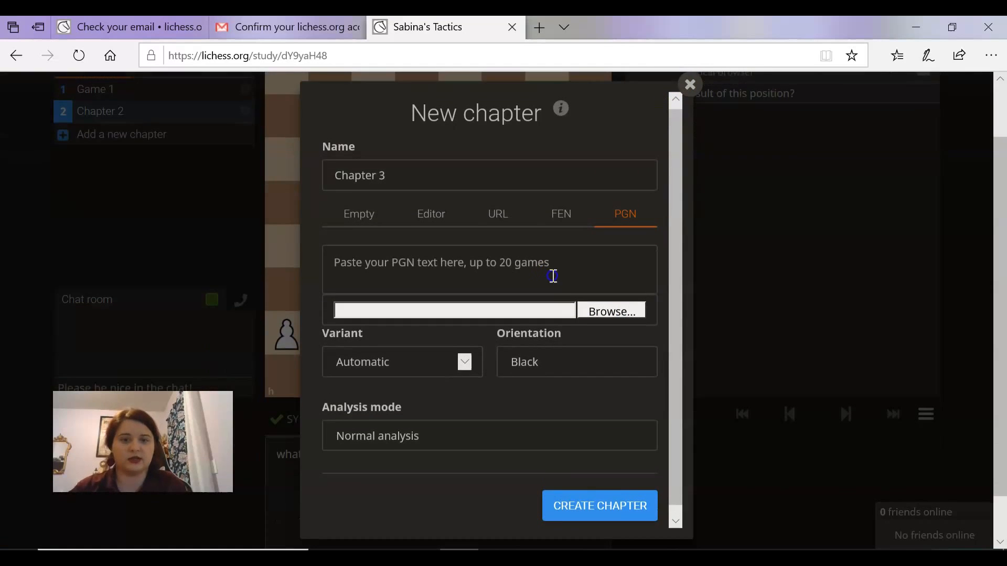
{"action": "left_click", "coordinate": [690, 84]}
{"action": "scroll", "coordinate": [779, 262], "scroll_direction": "up", "scroll_amount": 2}
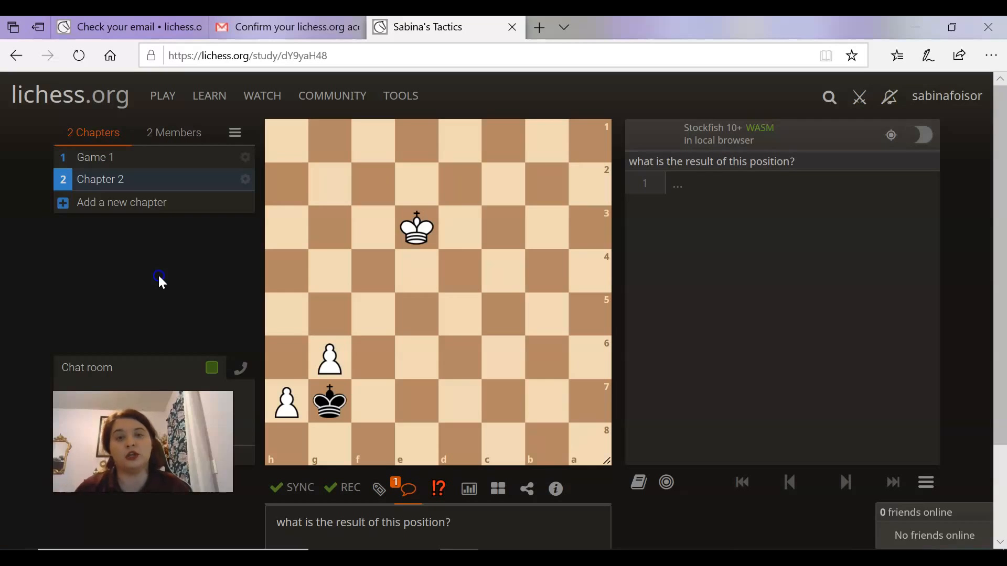
{"action": "mouse_move", "coordinate": [209, 102]}
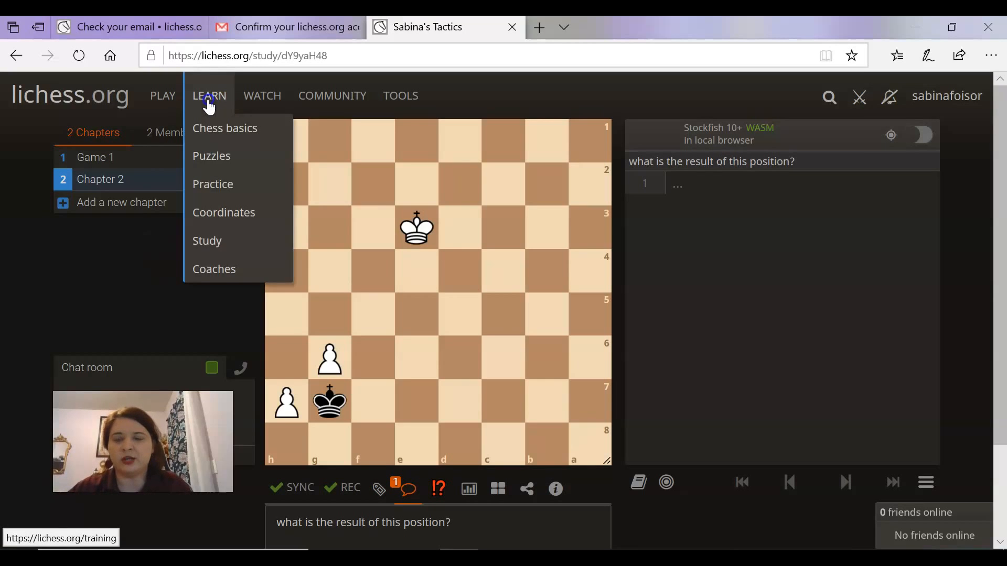
{"action": "left_click", "coordinate": [82, 231]}
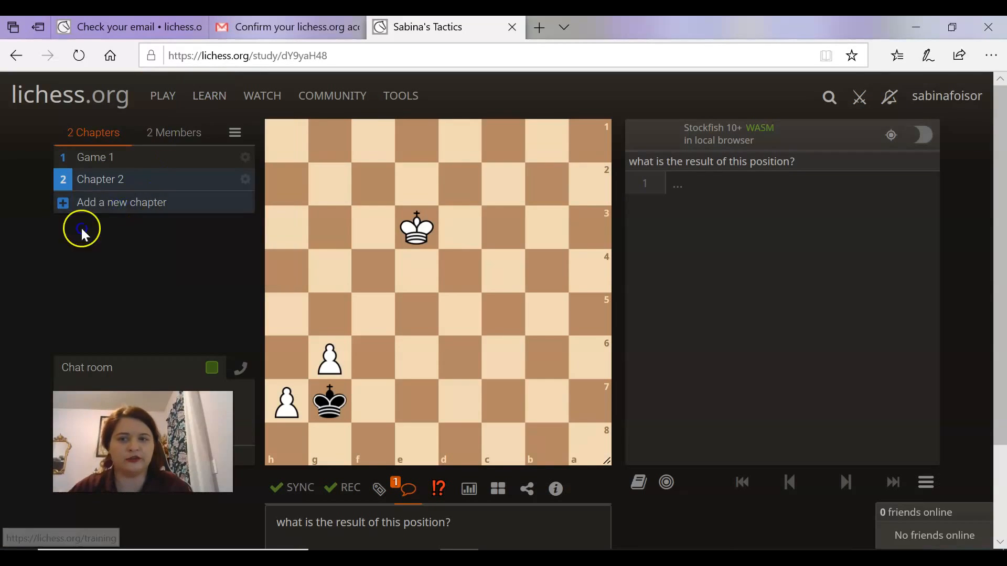
{"action": "mouse_move", "coordinate": [234, 95]}
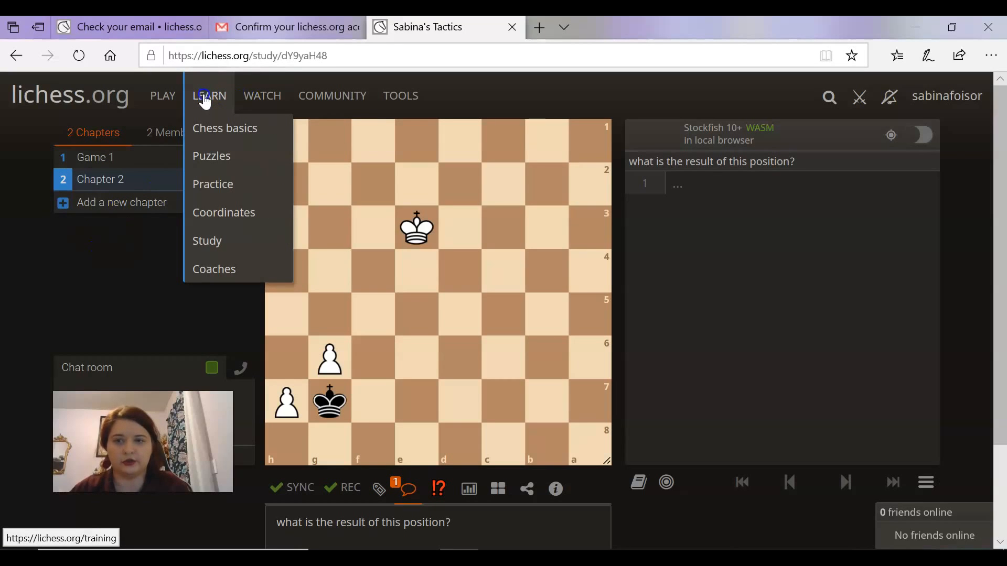
{"action": "left_click", "coordinate": [208, 247]}
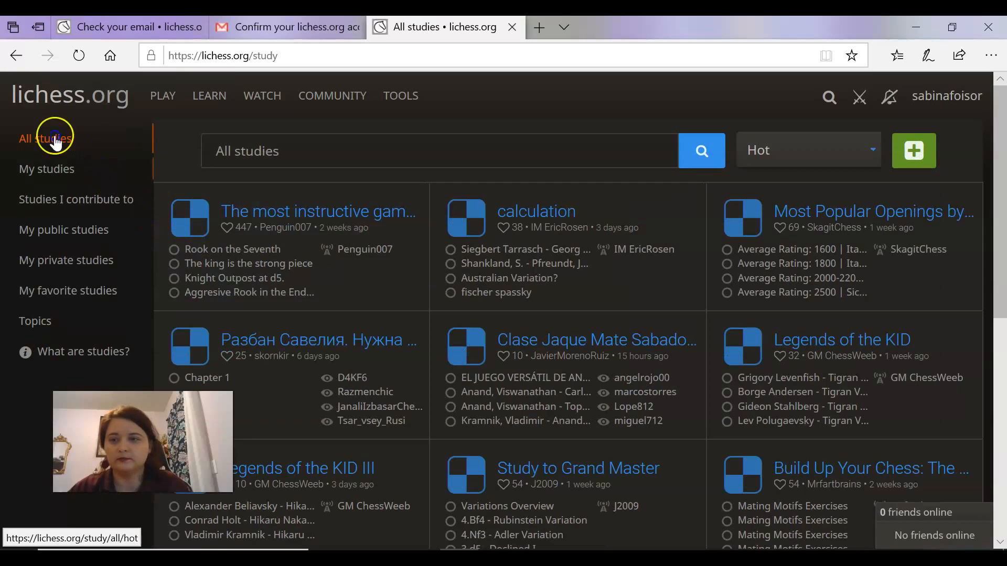
{"action": "left_click", "coordinate": [43, 167]}
{"action": "left_click", "coordinate": [60, 260]}
{"action": "left_click", "coordinate": [67, 203]}
{"action": "left_click", "coordinate": [58, 168]}
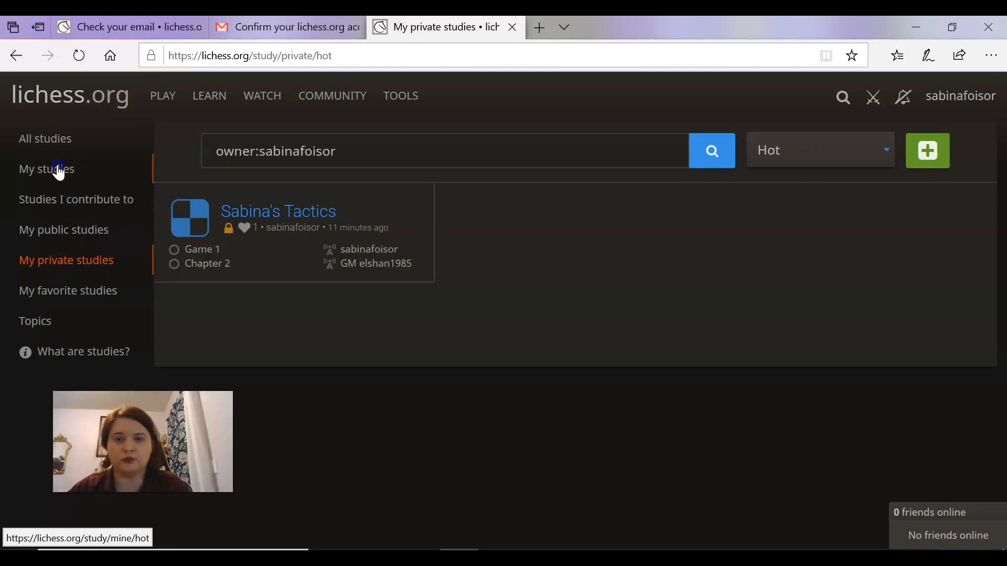
{"action": "left_click", "coordinate": [58, 168]}
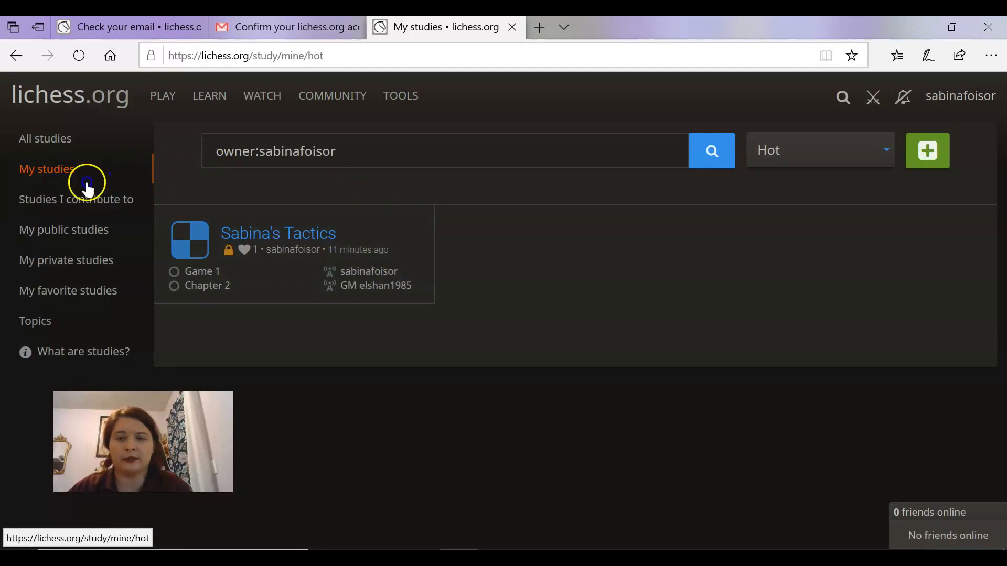
{"action": "left_click", "coordinate": [291, 257]}
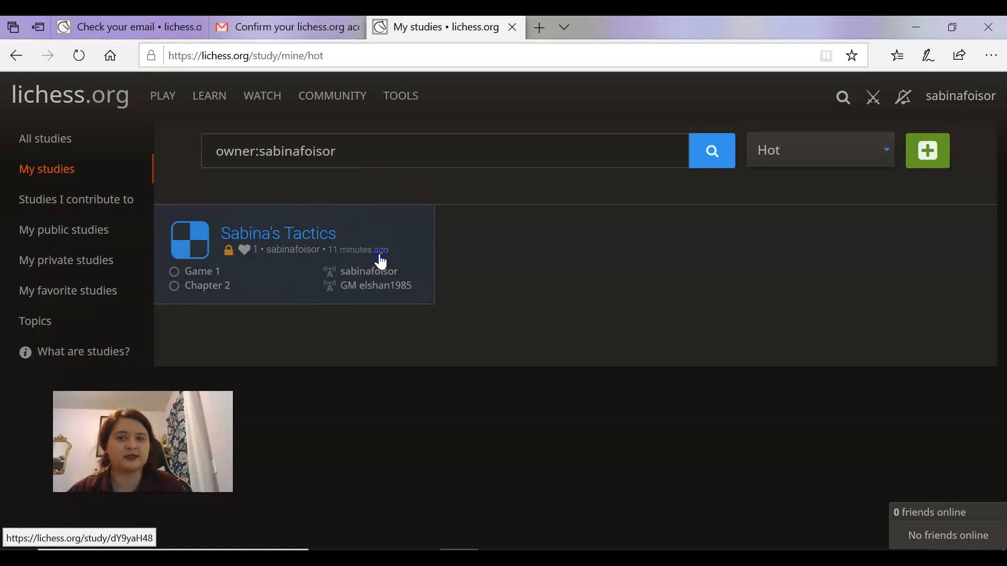
{"action": "left_click", "coordinate": [79, 260]}
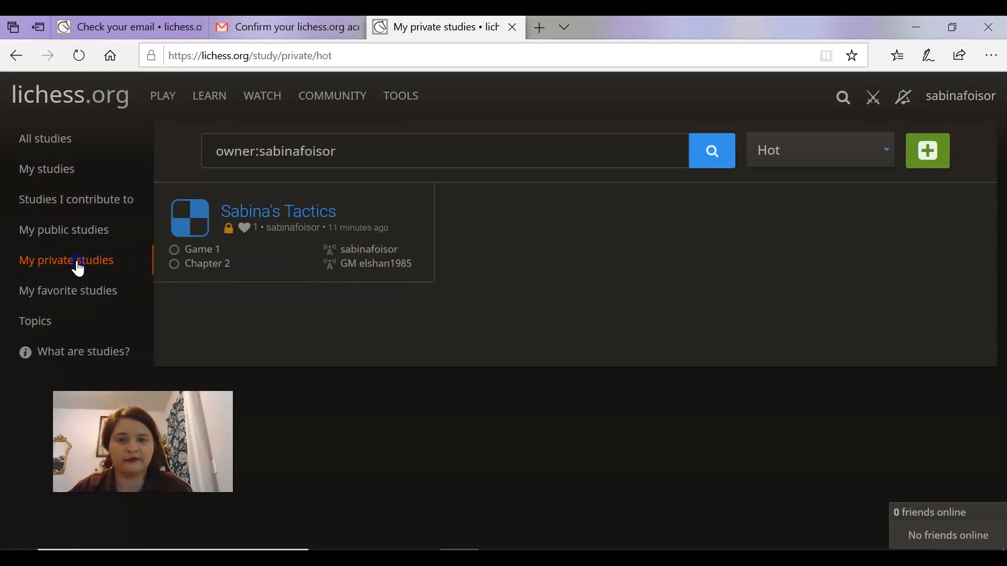
{"action": "left_click", "coordinate": [68, 232]}
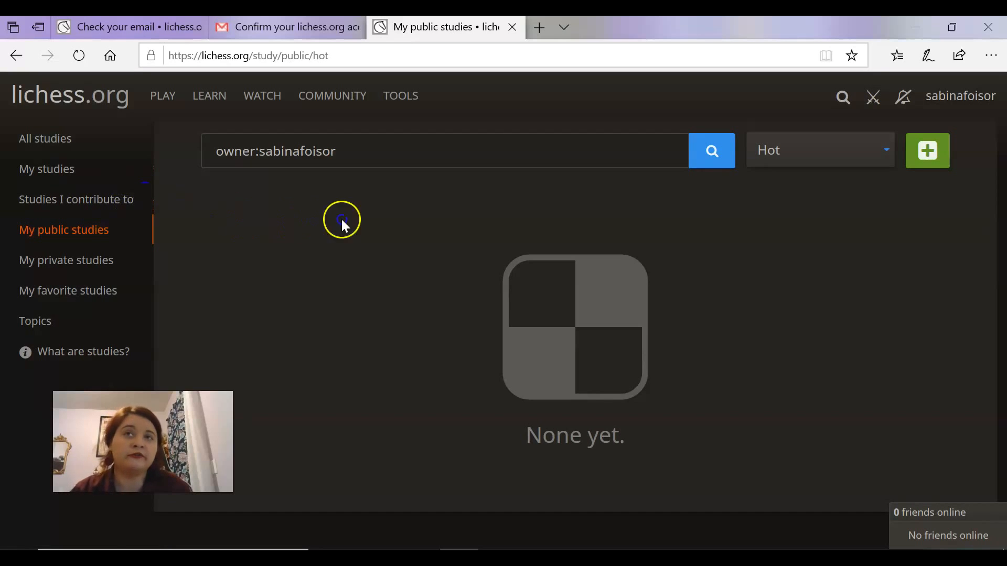
{"action": "left_click", "coordinate": [908, 104]}
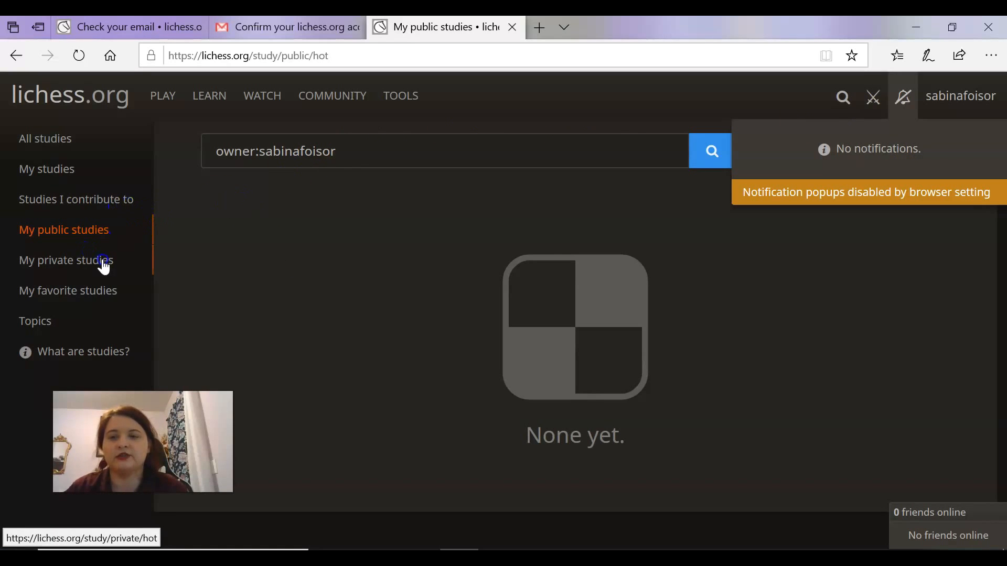
{"action": "left_click", "coordinate": [68, 261]}
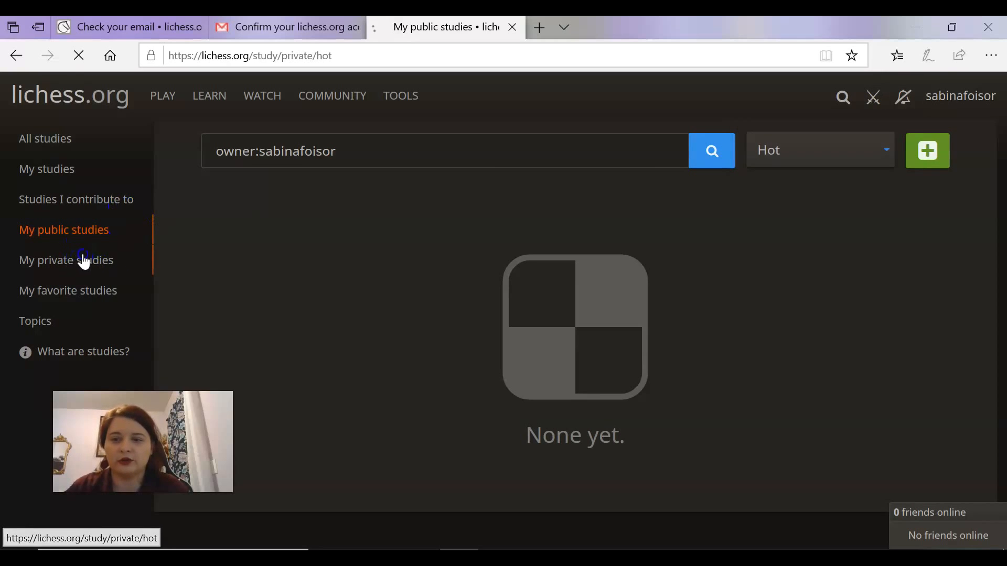
{"action": "left_click", "coordinate": [296, 234]}
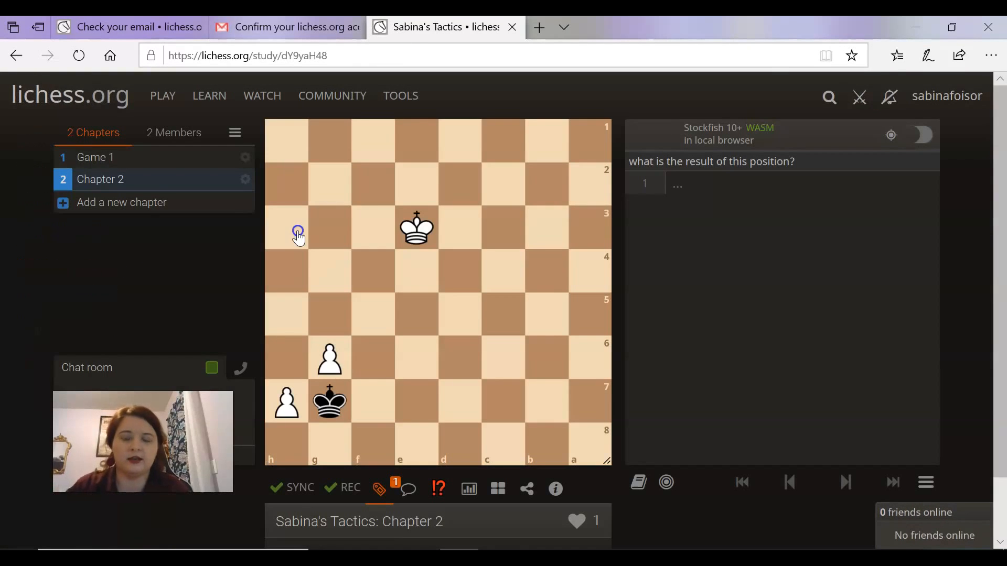
Open Game 1, turn recording off and try 1.e4 e6 2.d4 on the board
{"action": "left_click", "coordinate": [125, 158]}
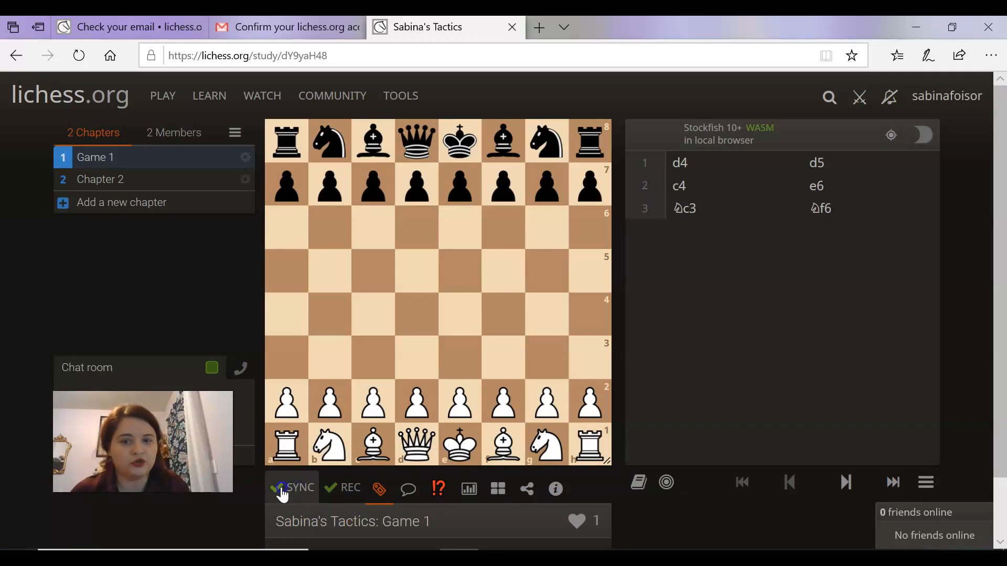
{"action": "left_click", "coordinate": [341, 493]}
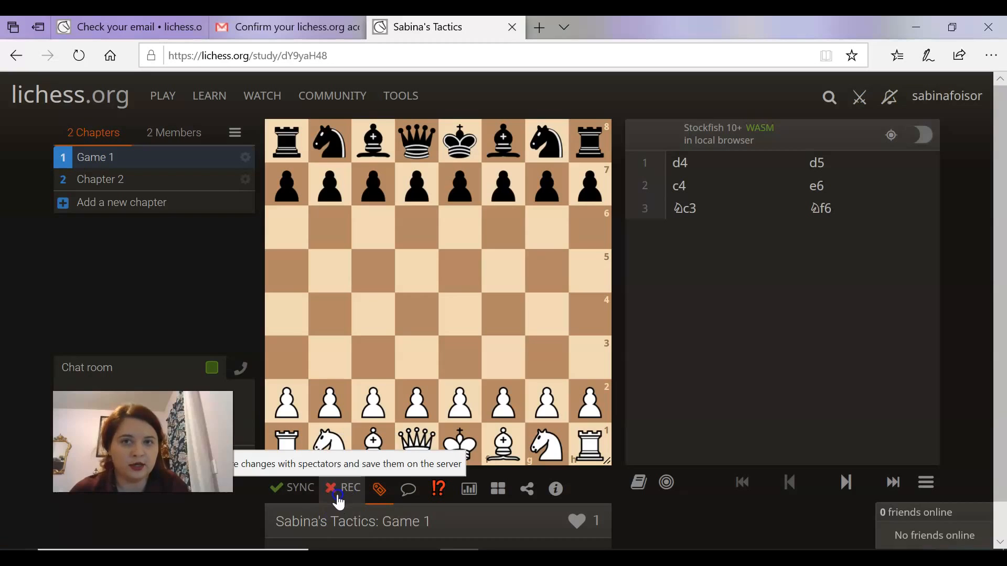
{"action": "left_click_drag", "start_coordinate": [460, 401], "coordinate": [460, 314]}
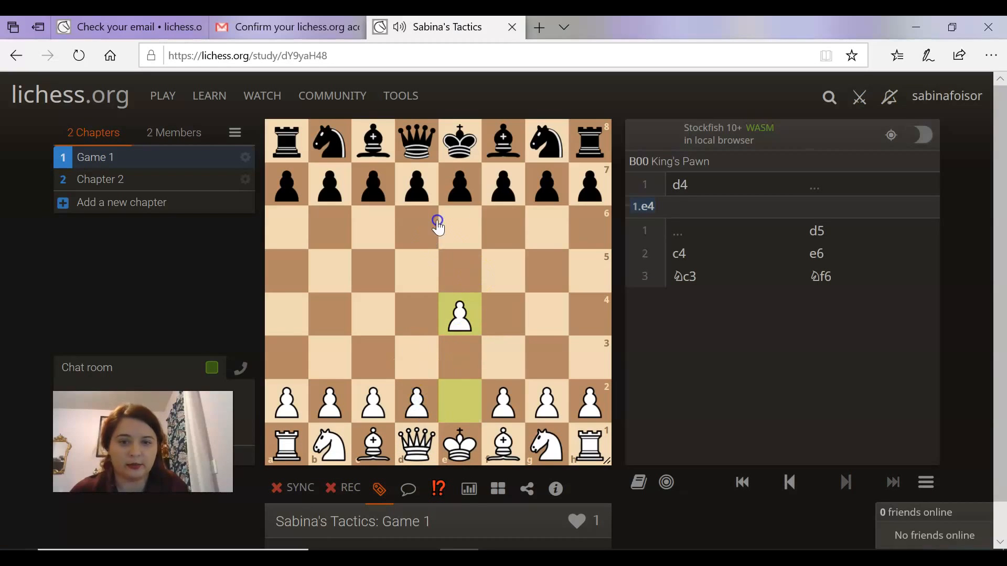
{"action": "left_click_drag", "start_coordinate": [460, 185], "coordinate": [458, 231]}
{"action": "left_click_drag", "start_coordinate": [415, 388], "coordinate": [417, 315]}
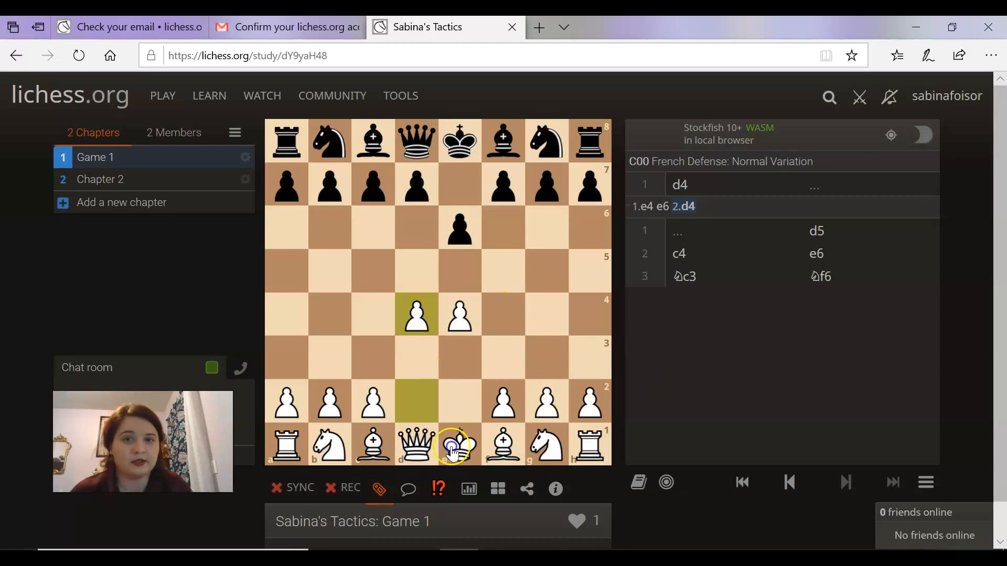
Return to Game 1 and switch SYNC and REC back on
{"action": "left_click", "coordinate": [83, 186]}
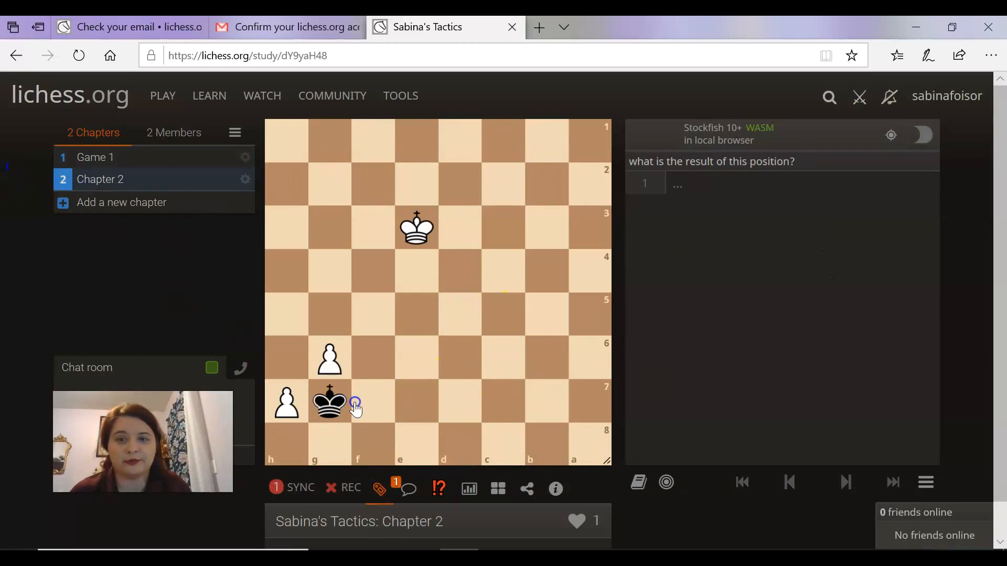
{"action": "left_click", "coordinate": [89, 158]}
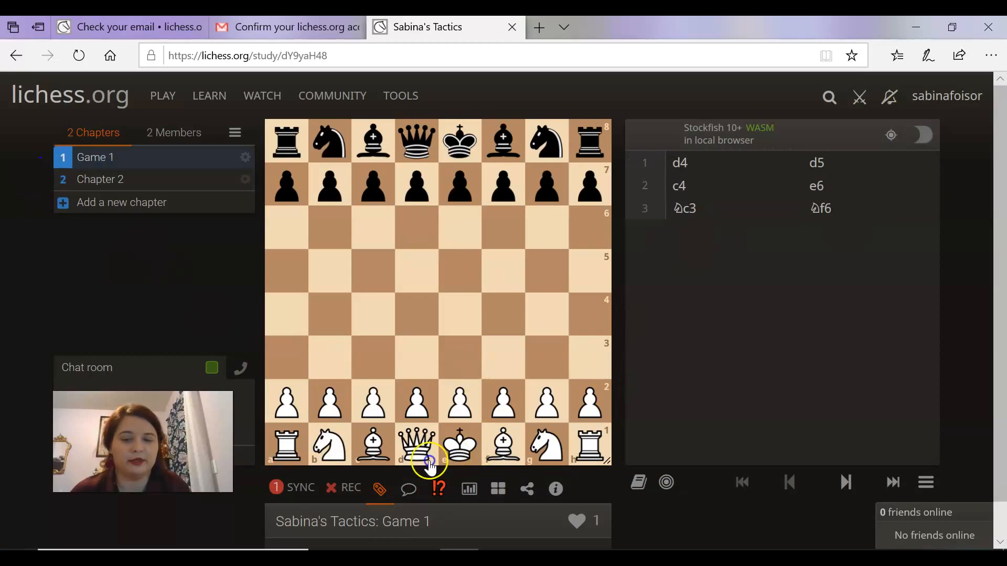
{"action": "left_click", "coordinate": [279, 487]}
{"action": "left_click", "coordinate": [337, 501]}
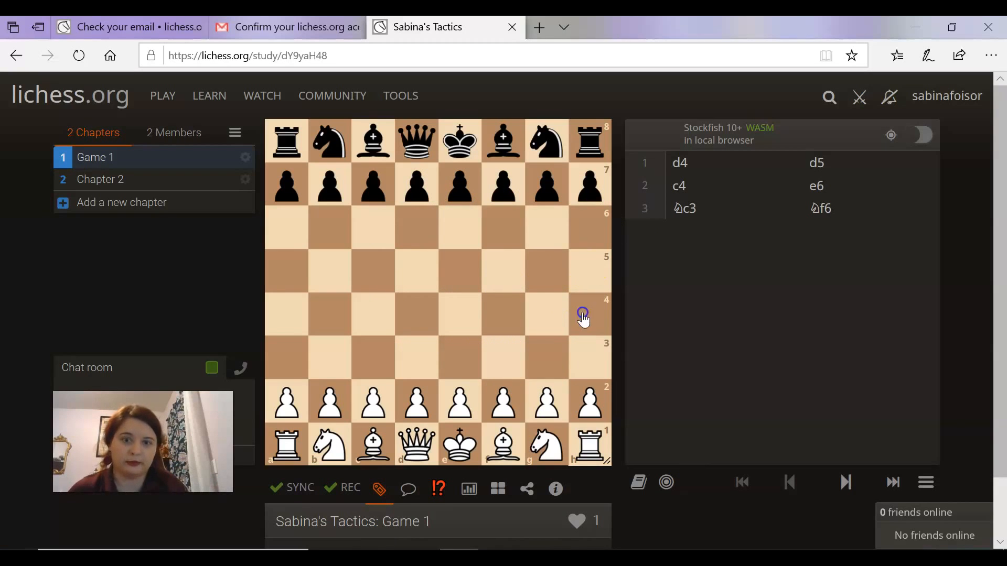
Play the new line 1.e4 e5 2.Nf3 Nc6 in Game 1
{"action": "left_click_drag", "start_coordinate": [460, 402], "coordinate": [460, 314]}
{"action": "left_click_drag", "start_coordinate": [460, 186], "coordinate": [461, 271]}
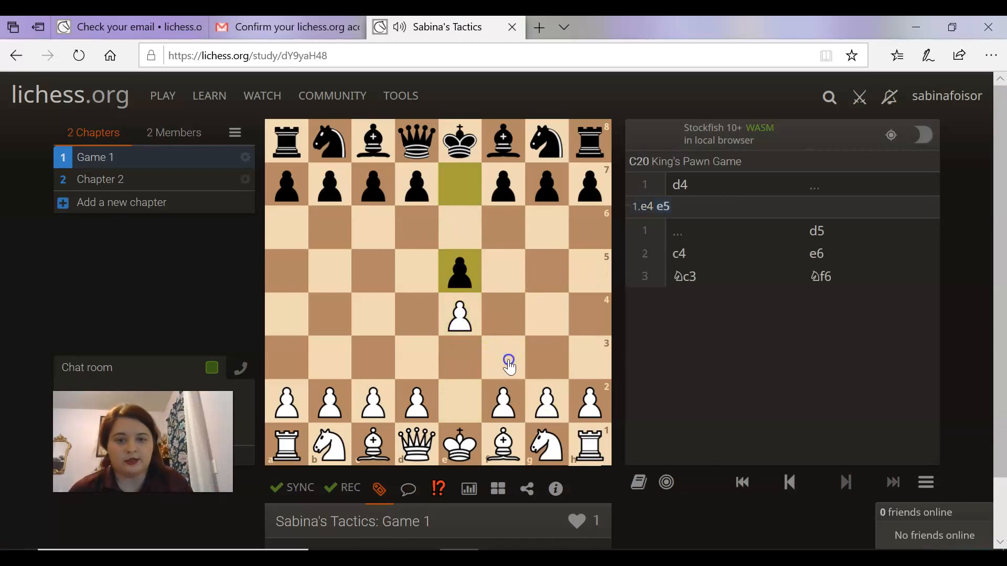
{"action": "left_click_drag", "start_coordinate": [551, 451], "coordinate": [504, 361]}
{"action": "left_click_drag", "start_coordinate": [332, 157], "coordinate": [373, 227]}
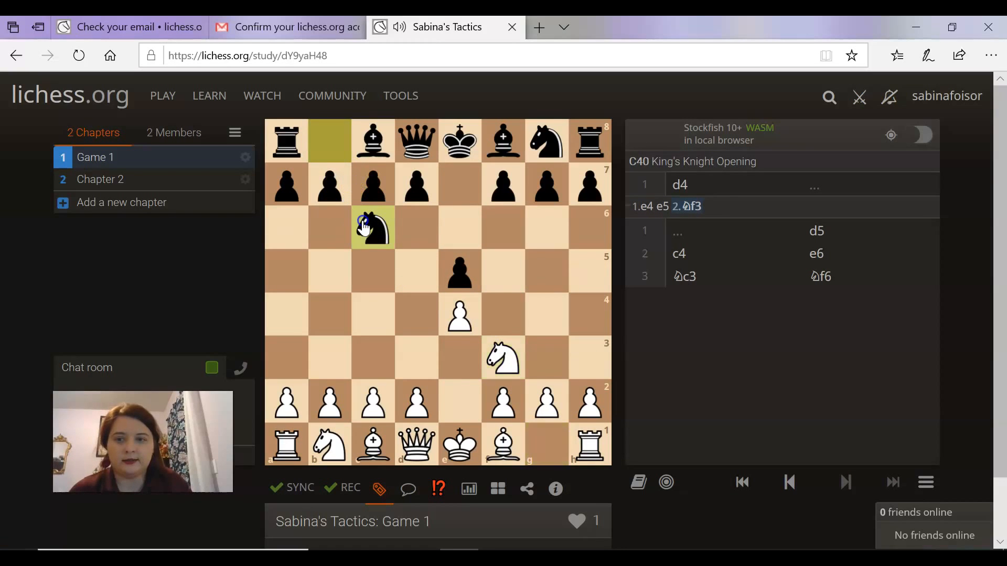
{"action": "left_click", "coordinate": [94, 187]}
{"action": "left_click", "coordinate": [97, 158]}
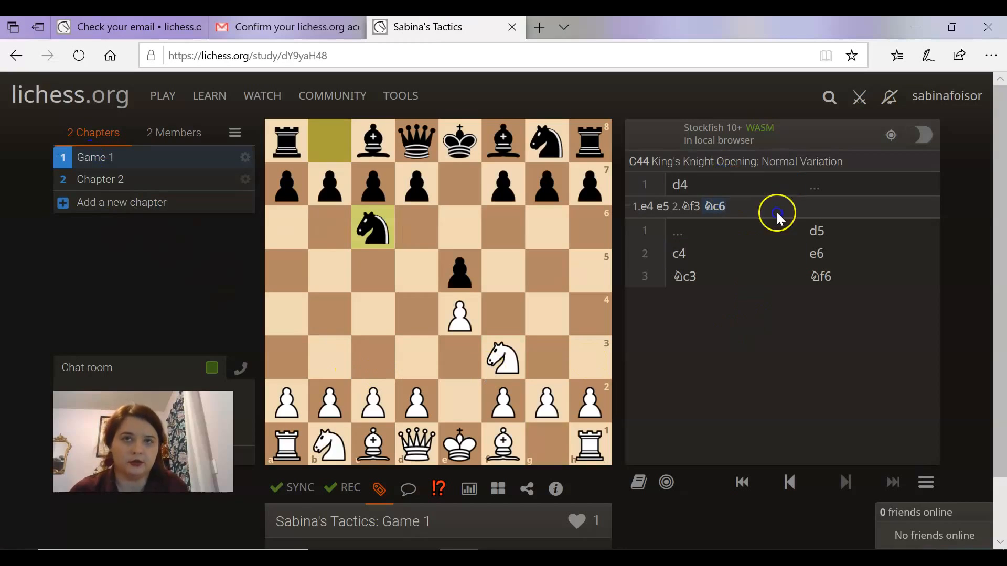
Promote the Nc6 variation so the 1.e4 line becomes Game 1's main line
{"action": "left_click", "coordinate": [716, 207]}
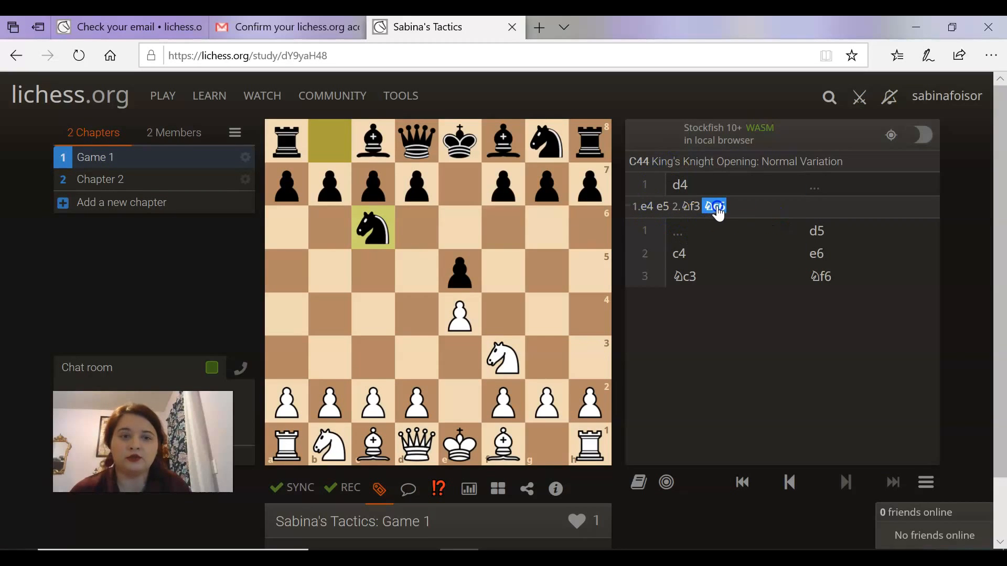
{"action": "right_click", "coordinate": [718, 211]}
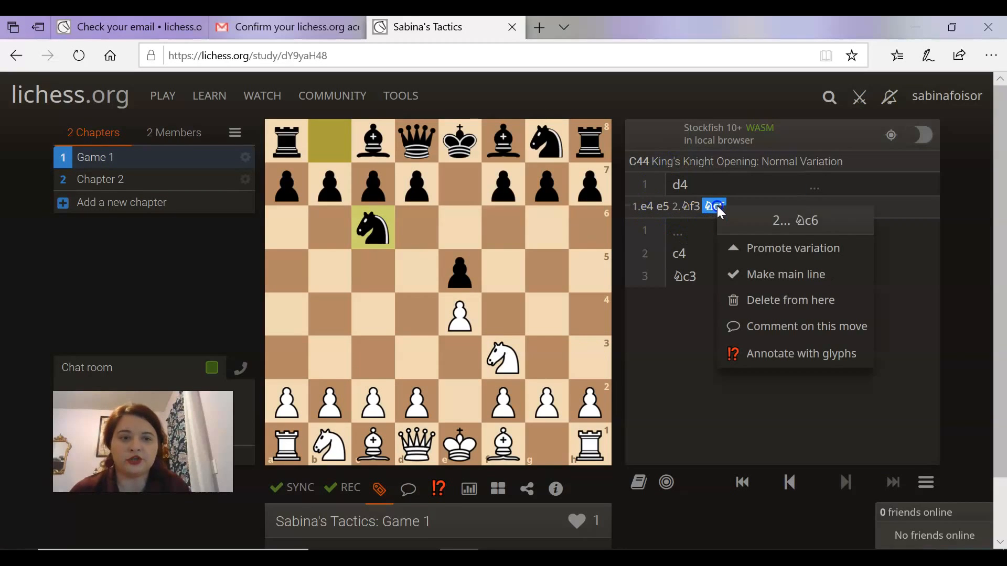
{"action": "left_click", "coordinate": [759, 246]}
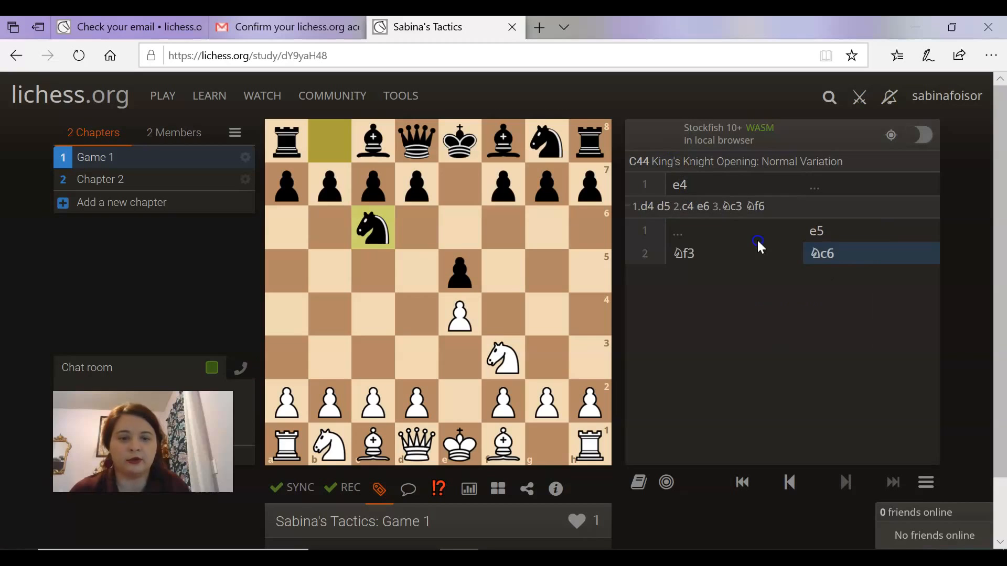
{"action": "left_click", "coordinate": [442, 498]}
Open the Share & export options and download the whole study as PGN
{"action": "scroll", "coordinate": [420, 461], "scroll_direction": "down", "scroll_amount": 2}
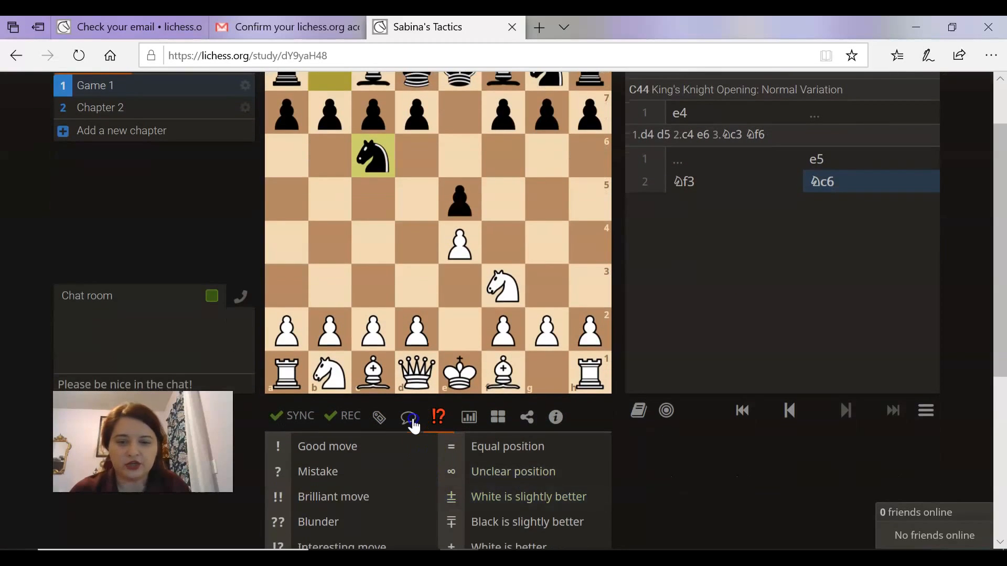
{"action": "left_click", "coordinate": [414, 425]}
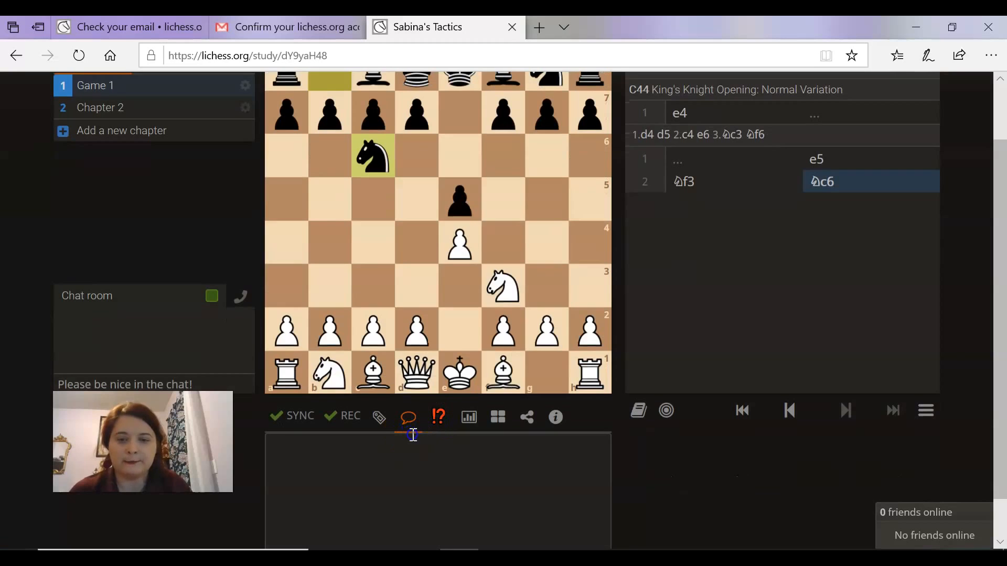
{"action": "scroll", "coordinate": [587, 464], "scroll_direction": "up", "scroll_amount": 2}
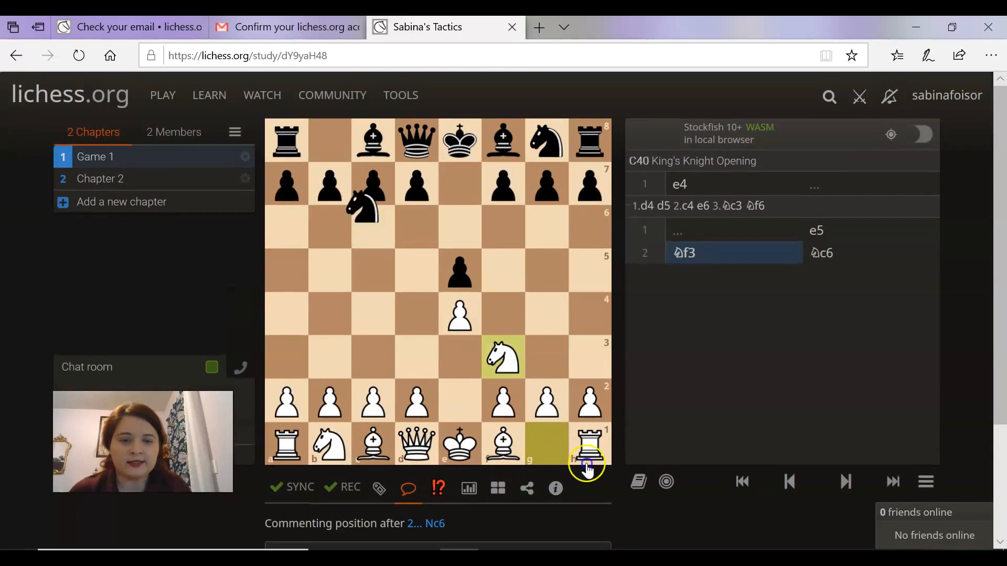
{"action": "left_click", "coordinate": [537, 499]}
{"action": "scroll", "coordinate": [537, 472], "scroll_direction": "down", "scroll_amount": 2}
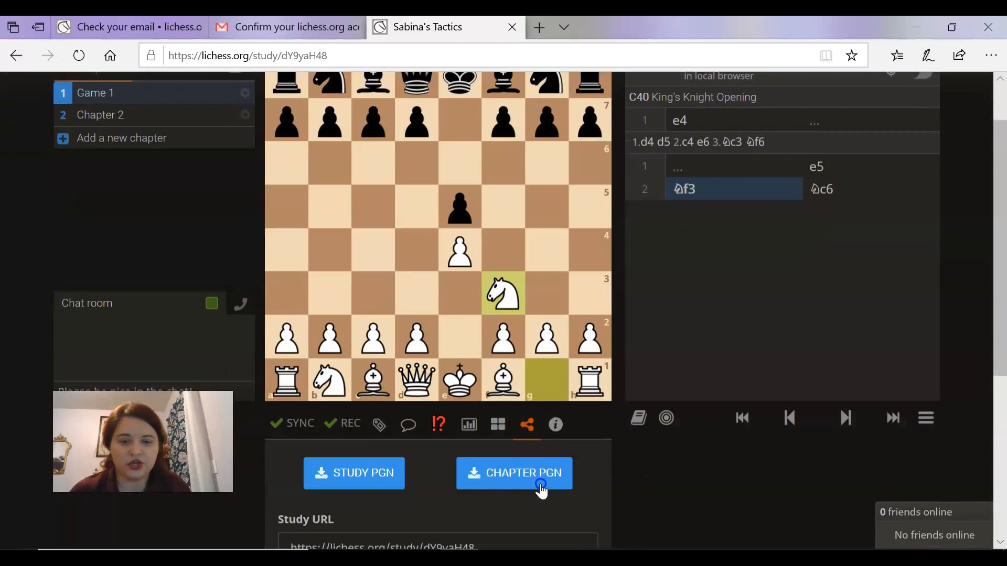
{"action": "left_click", "coordinate": [384, 475]}
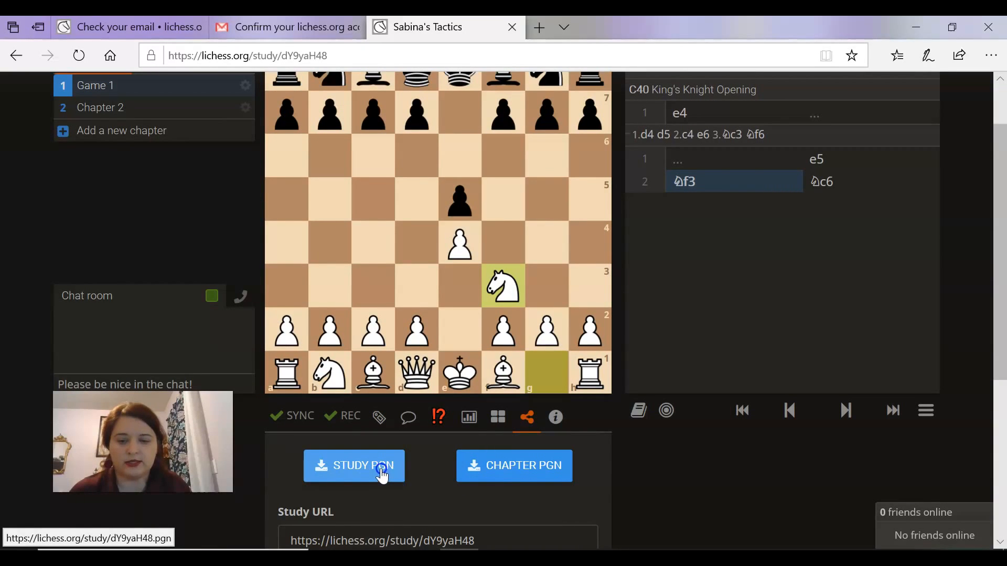
View the study's member list and check the notifications
{"action": "scroll", "coordinate": [496, 335], "scroll_direction": "up", "scroll_amount": 3}
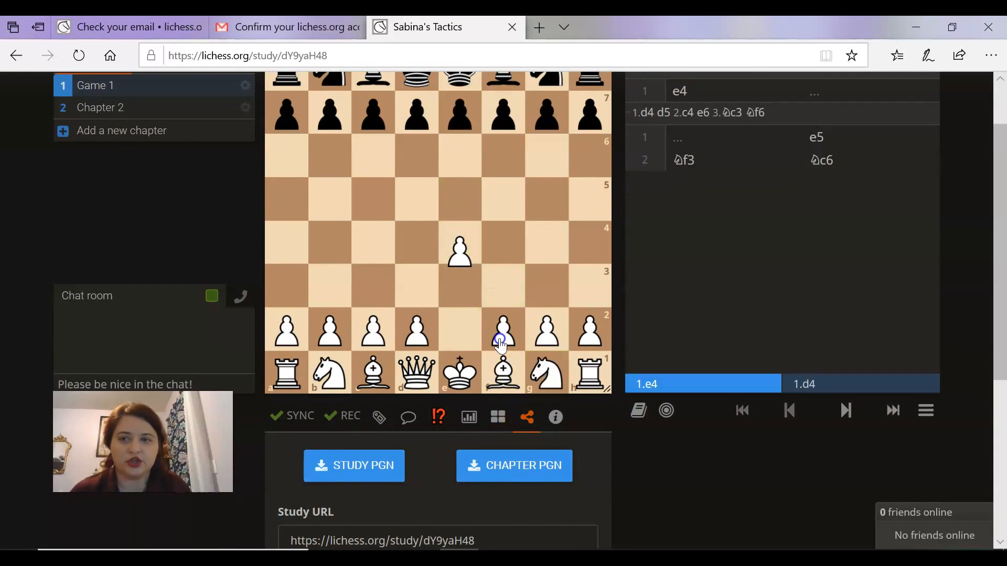
{"action": "scroll", "coordinate": [808, 249], "scroll_direction": "up", "scroll_amount": 2}
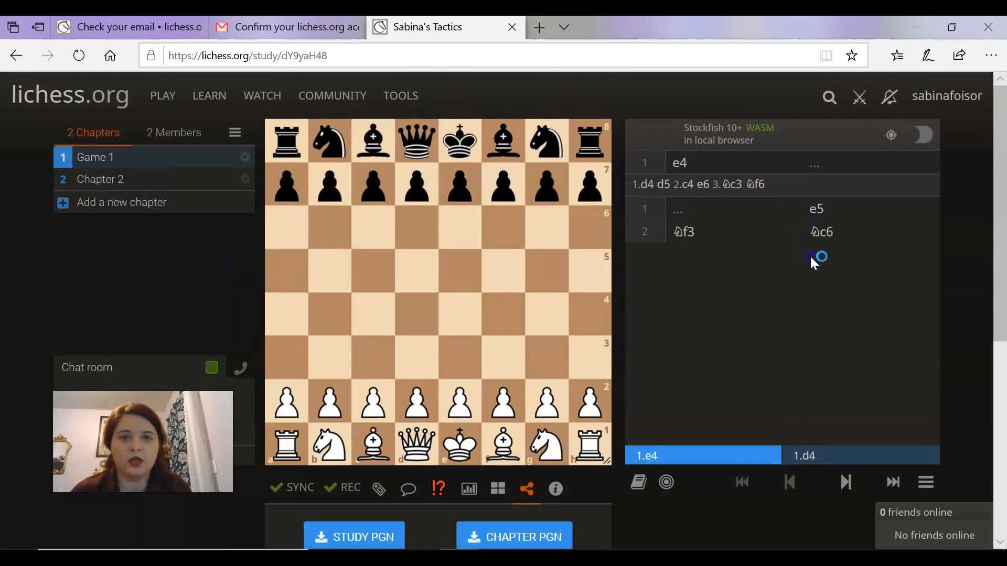
{"action": "left_click", "coordinate": [197, 139]}
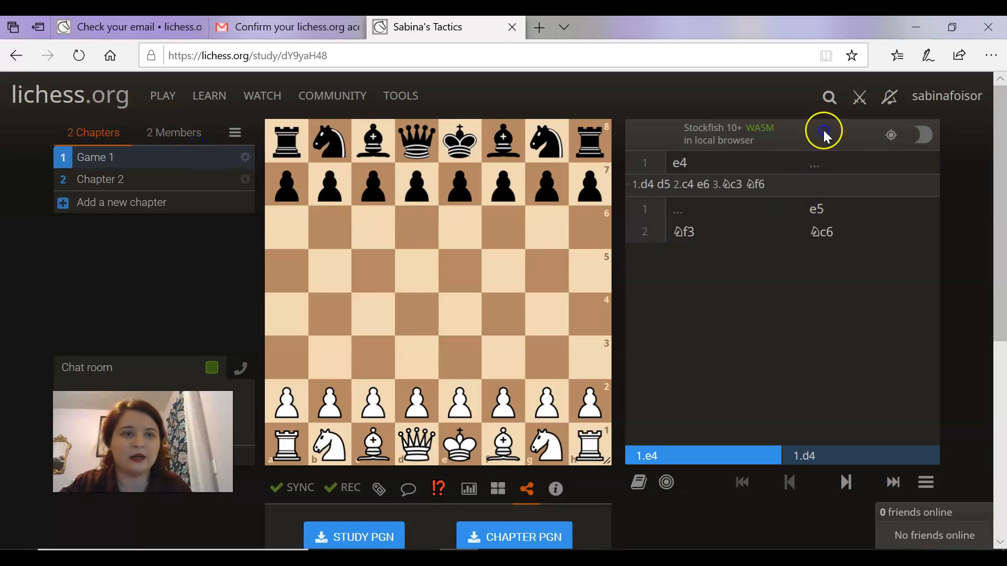
{"action": "left_click", "coordinate": [891, 107]}
{"action": "left_click", "coordinate": [910, 362]}
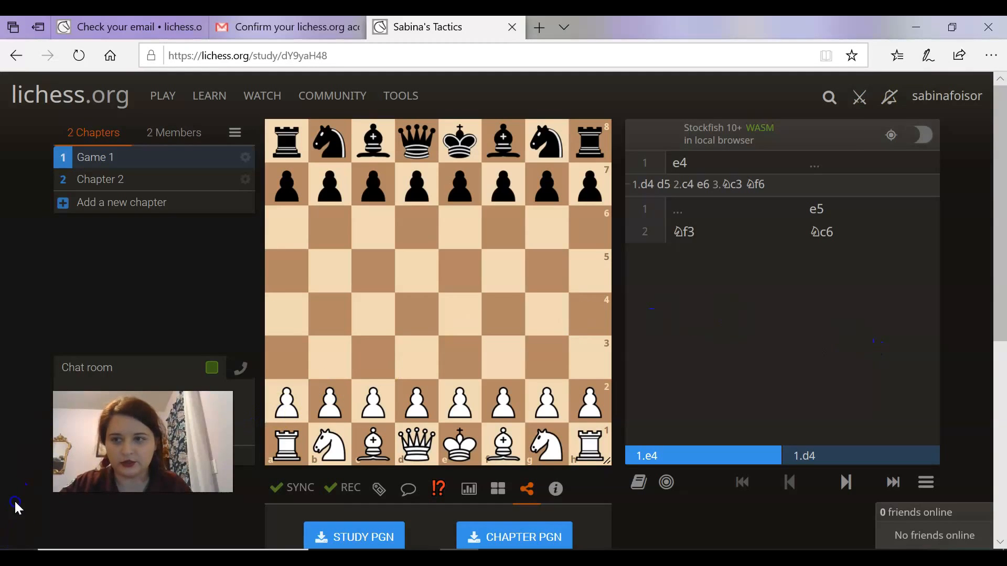
{"action": "left_click", "coordinate": [7, 461]}
{"action": "left_click", "coordinate": [41, 524]}
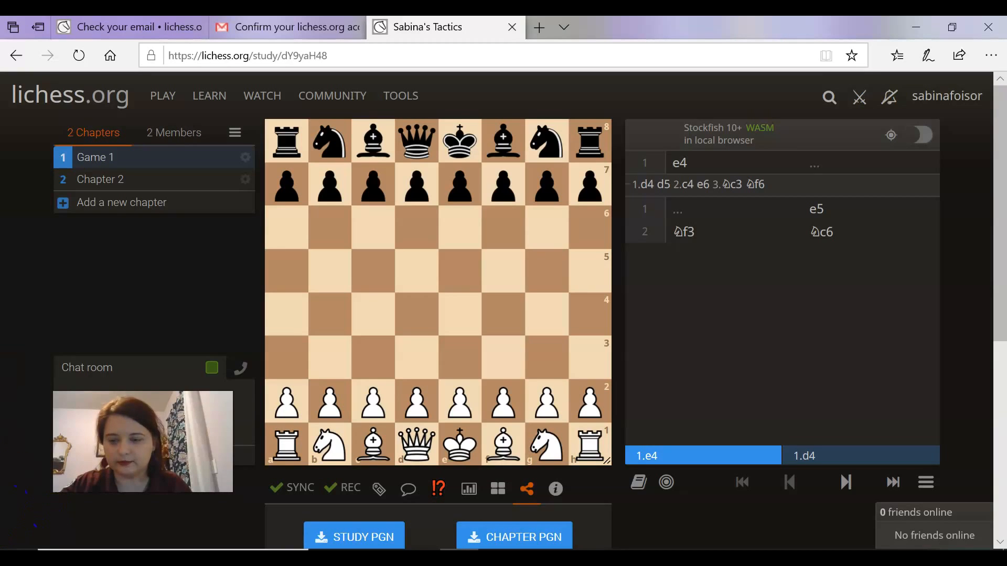
{"action": "left_click", "coordinate": [10, 507]}
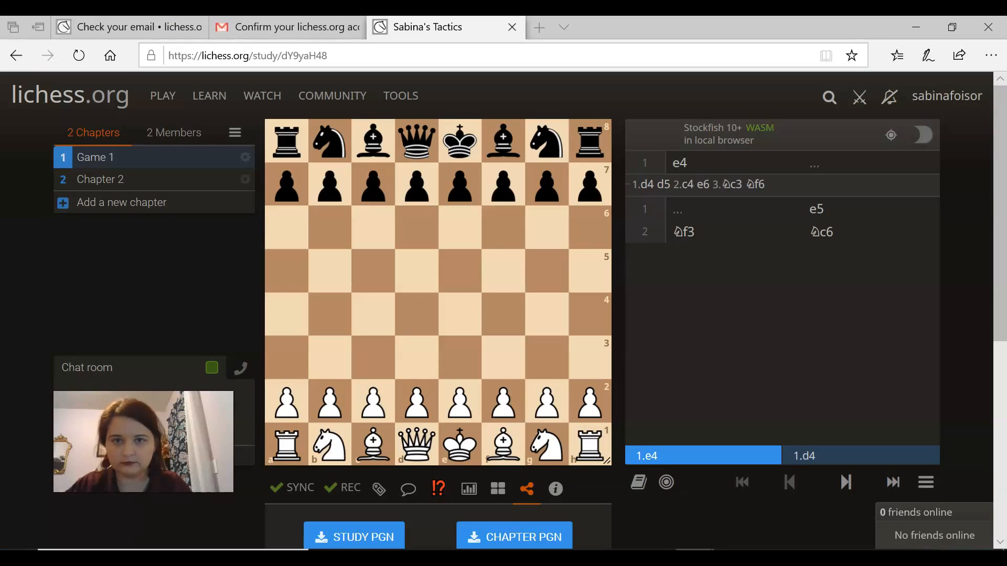
{"action": "left_click", "coordinate": [164, 90]}
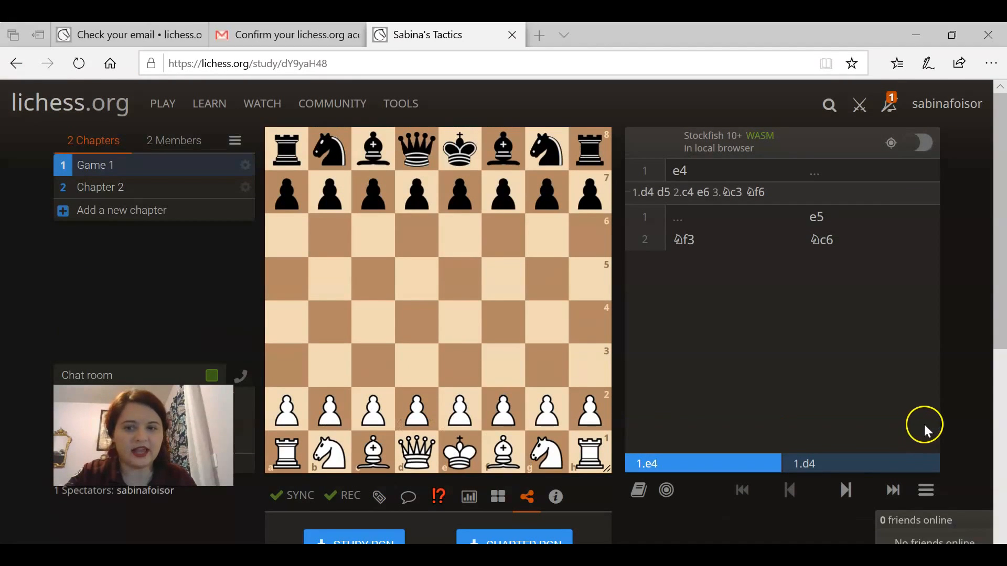
Follow the notification inviting you to the 'MY Youtube videos' study
{"action": "left_click", "coordinate": [896, 115]}
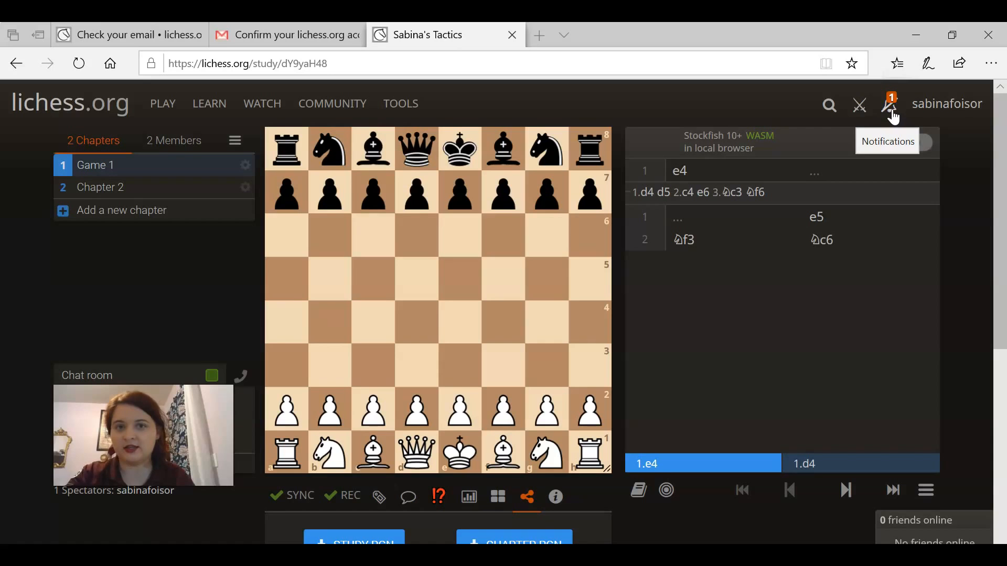
{"action": "left_click", "coordinate": [951, 171]}
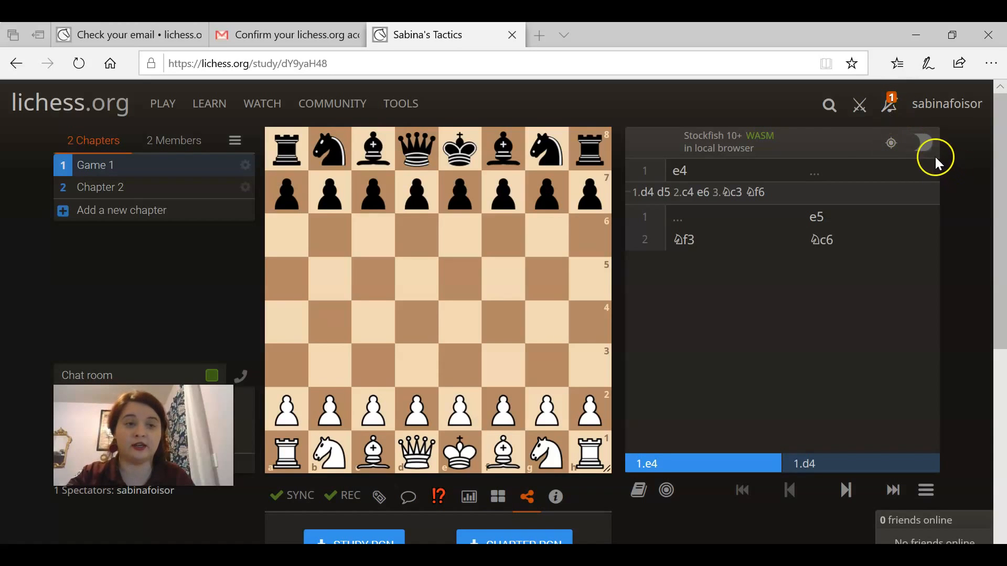
{"action": "left_click", "coordinate": [894, 108]}
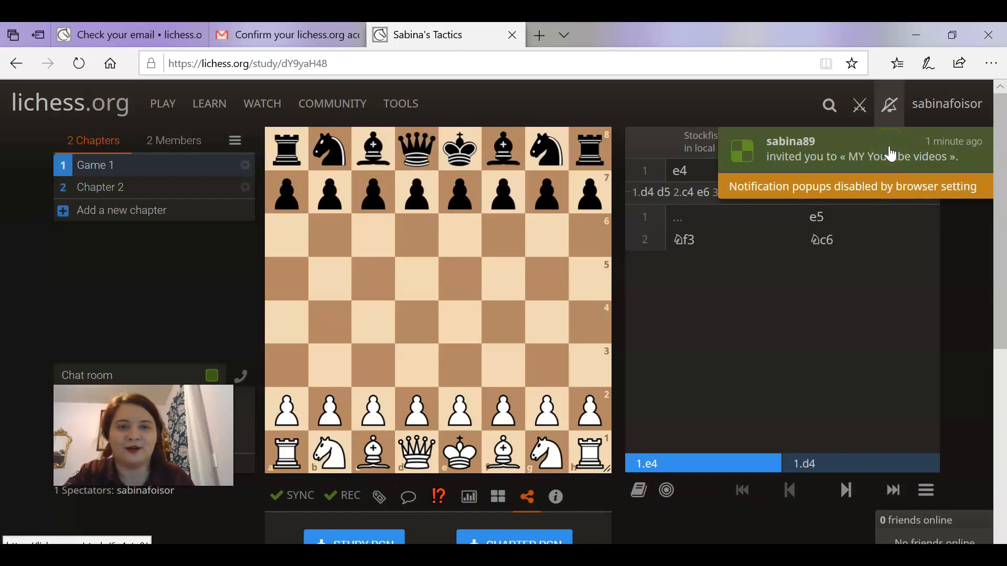
{"action": "left_click", "coordinate": [862, 149]}
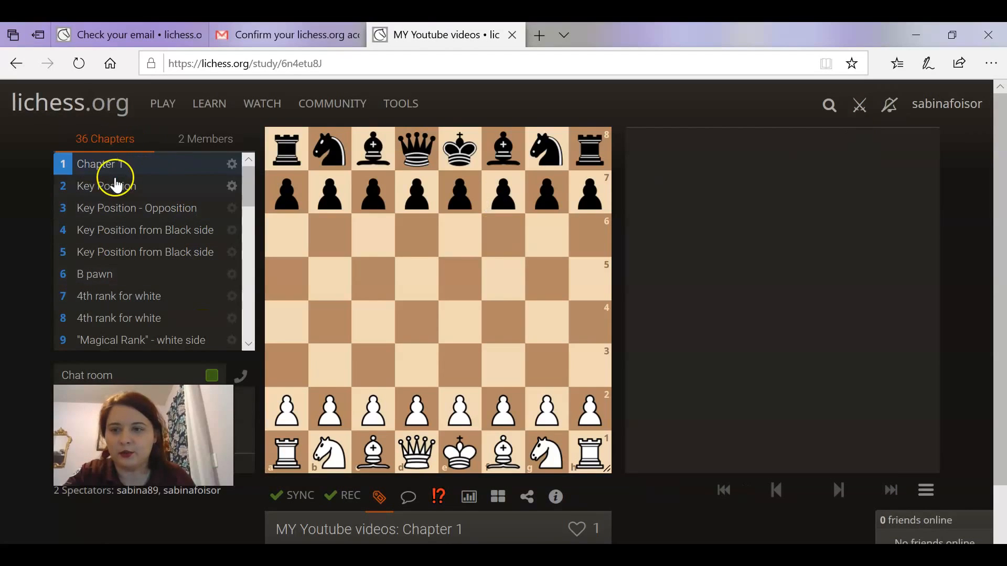
View the 2 members, play 1.d4 in Chapter 1, and return to the 36 chapters
{"action": "scroll", "coordinate": [114, 181], "scroll_direction": "down", "scroll_amount": 3}
{"action": "scroll", "coordinate": [117, 184], "scroll_direction": "up", "scroll_amount": 3}
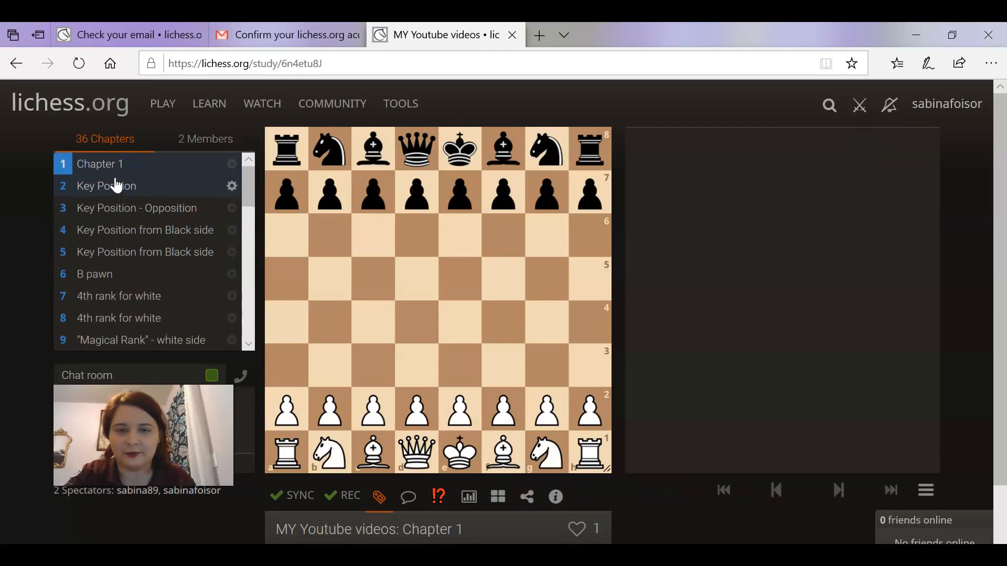
{"action": "left_click", "coordinate": [153, 167]}
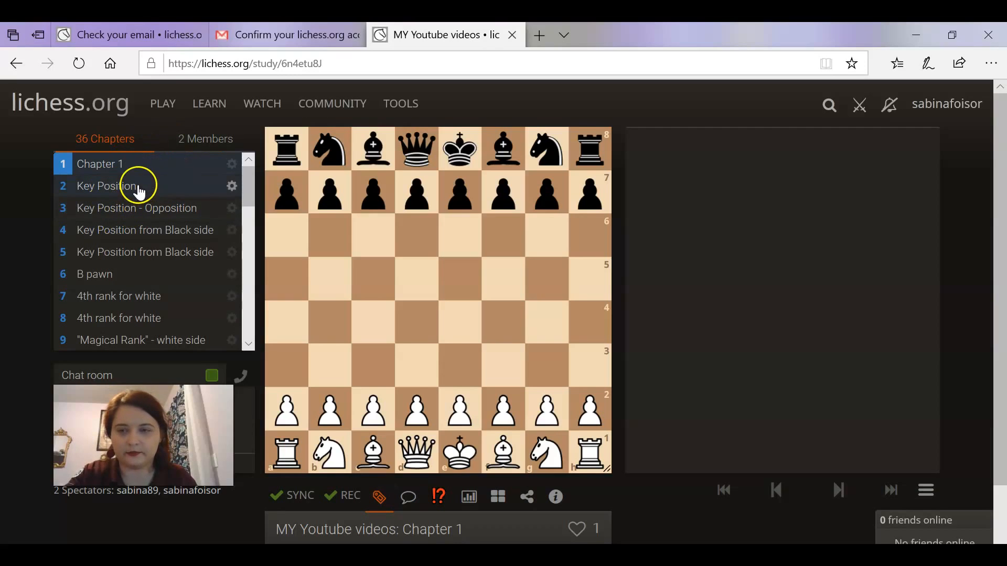
{"action": "left_click", "coordinate": [209, 141]}
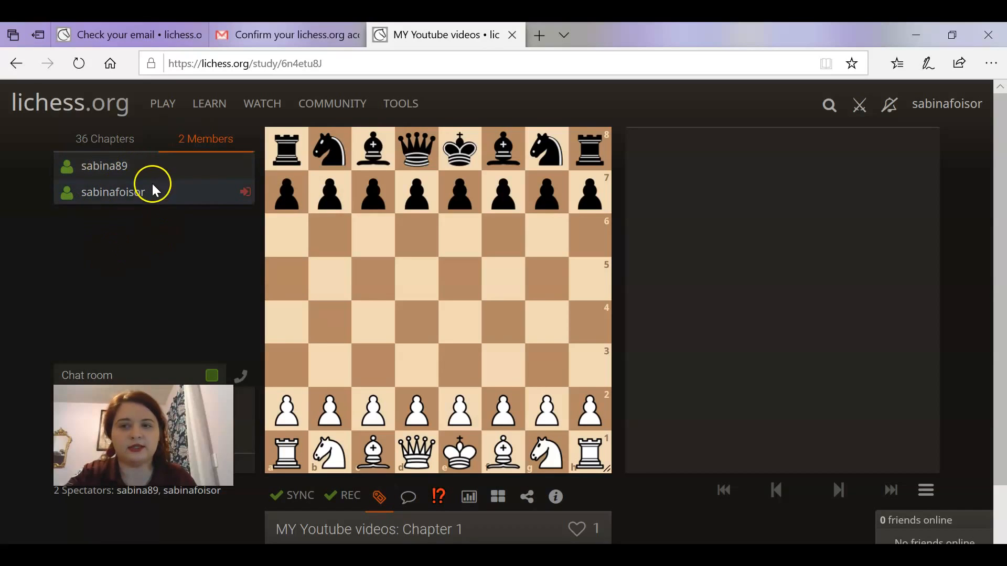
{"action": "mouse_move", "coordinate": [108, 194]}
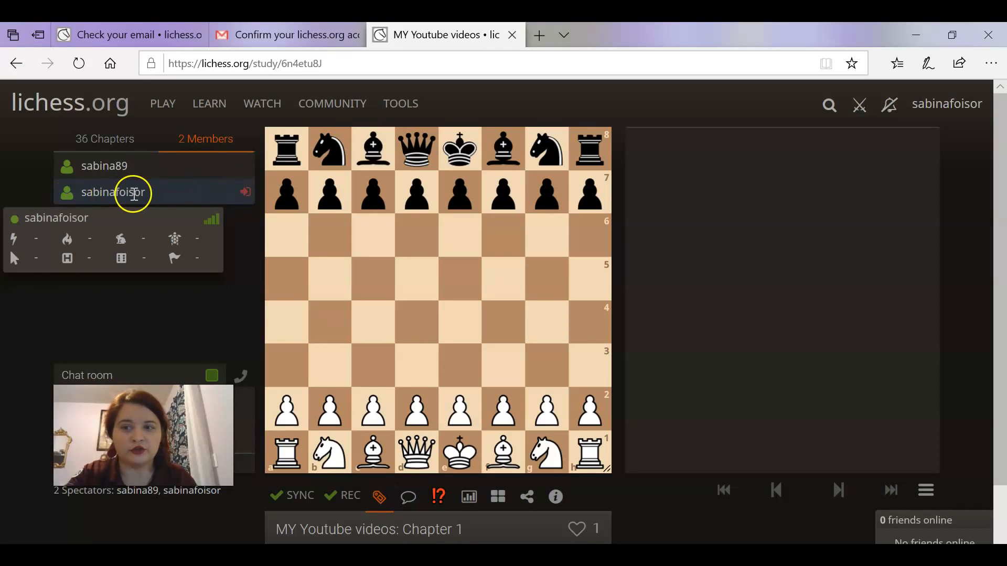
{"action": "left_click_drag", "start_coordinate": [425, 416], "coordinate": [417, 333]}
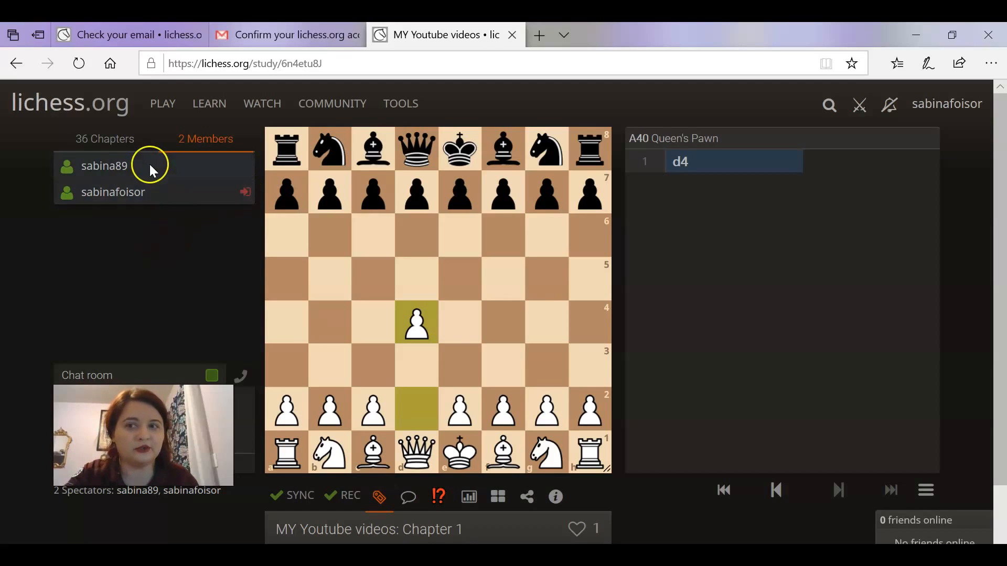
{"action": "left_click", "coordinate": [111, 140]}
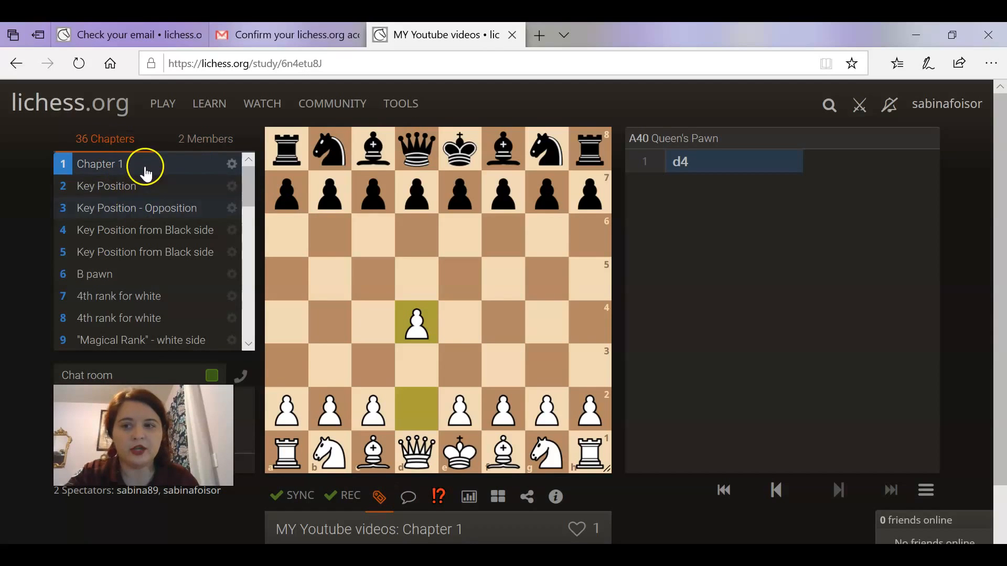
{"action": "left_click", "coordinate": [133, 195]}
{"action": "left_click", "coordinate": [419, 239]}
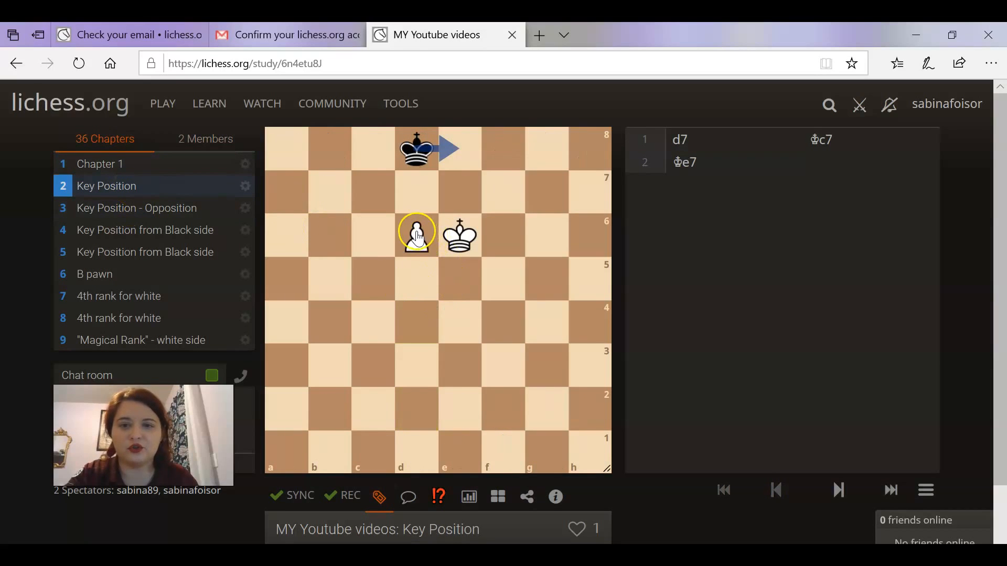
{"action": "left_click_drag", "start_coordinate": [418, 239], "coordinate": [417, 192]}
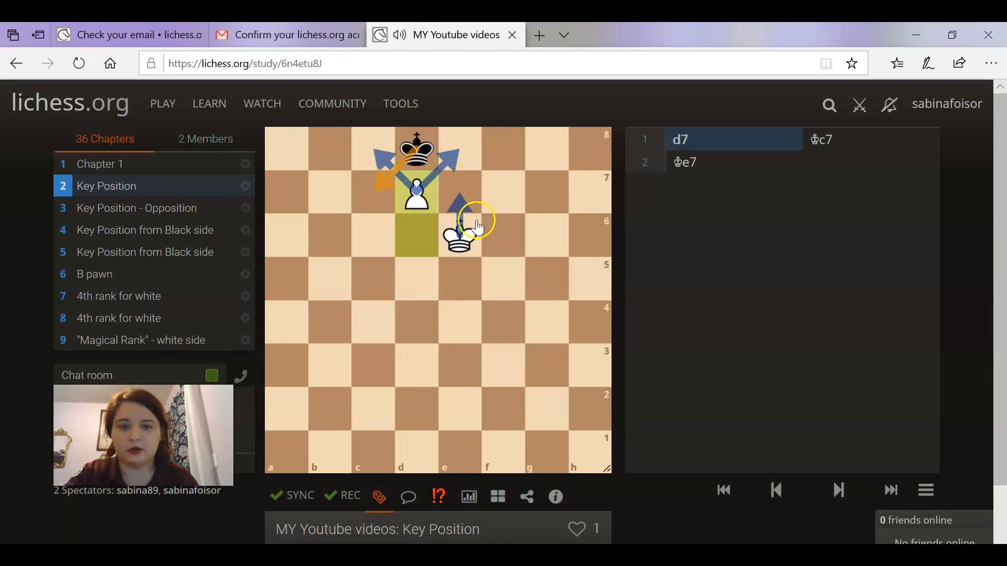
{"action": "left_click", "coordinate": [460, 233]}
{"action": "key", "text": "Left"}
{"action": "left_click_drag", "start_coordinate": [461, 238], "coordinate": [503, 280]}
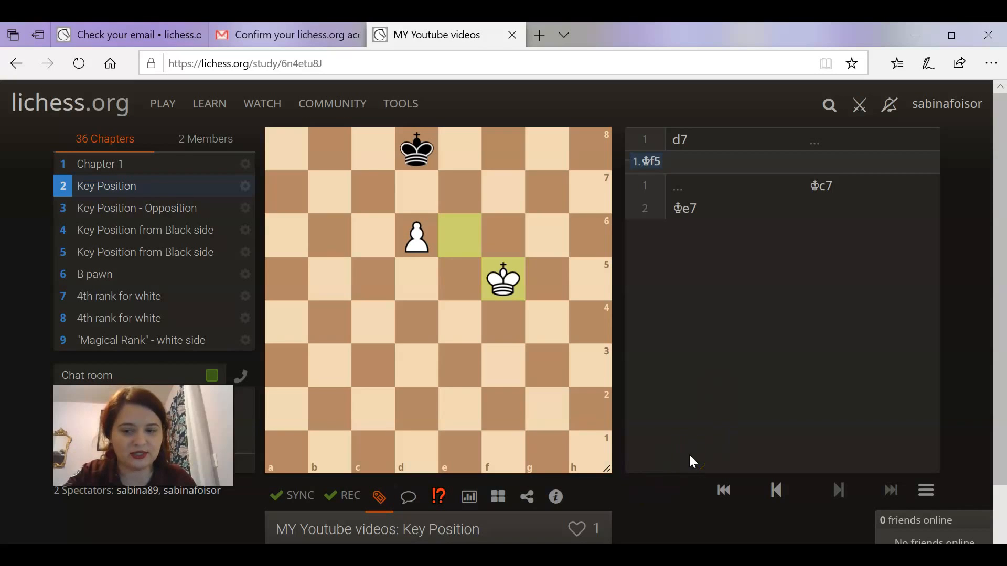
{"action": "scroll", "coordinate": [198, 276], "scroll_direction": "down", "scroll_amount": 1}
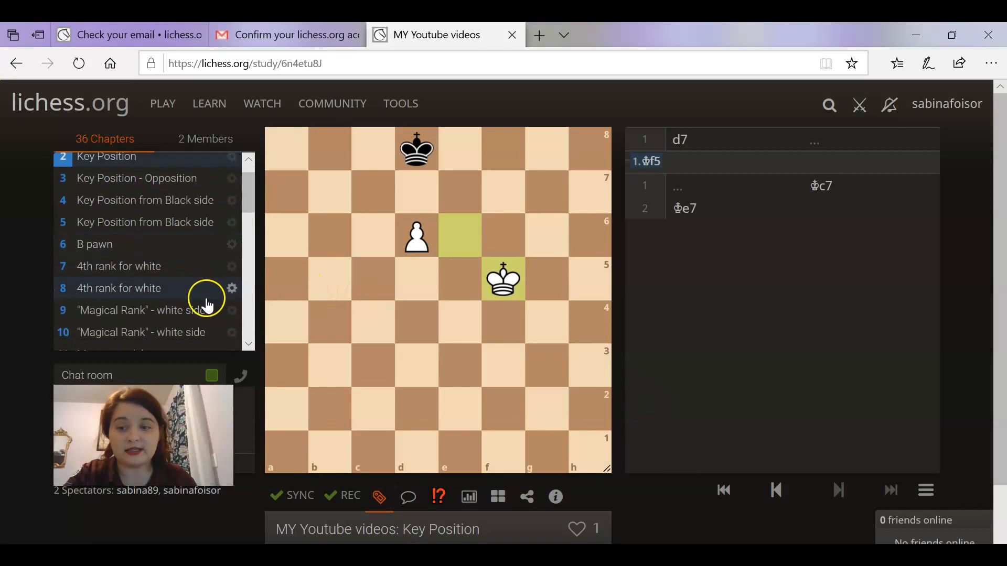
{"action": "scroll", "coordinate": [208, 305], "scroll_direction": "up", "scroll_amount": 1}
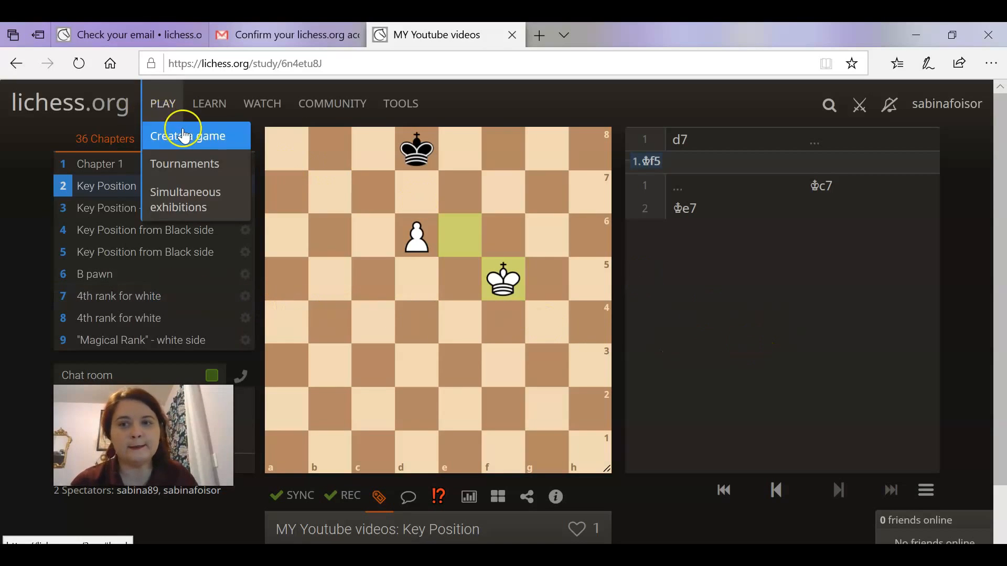
Open Sabina's Tactics through LEARN > Study > My private studies
{"action": "mouse_move", "coordinate": [207, 111]}
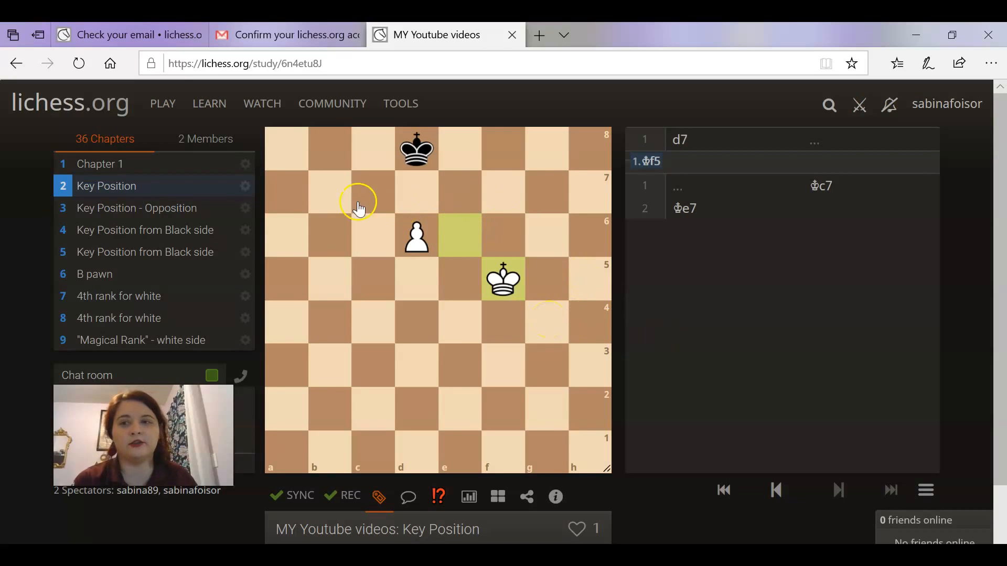
{"action": "left_click", "coordinate": [209, 105]}
{"action": "left_click", "coordinate": [236, 256]}
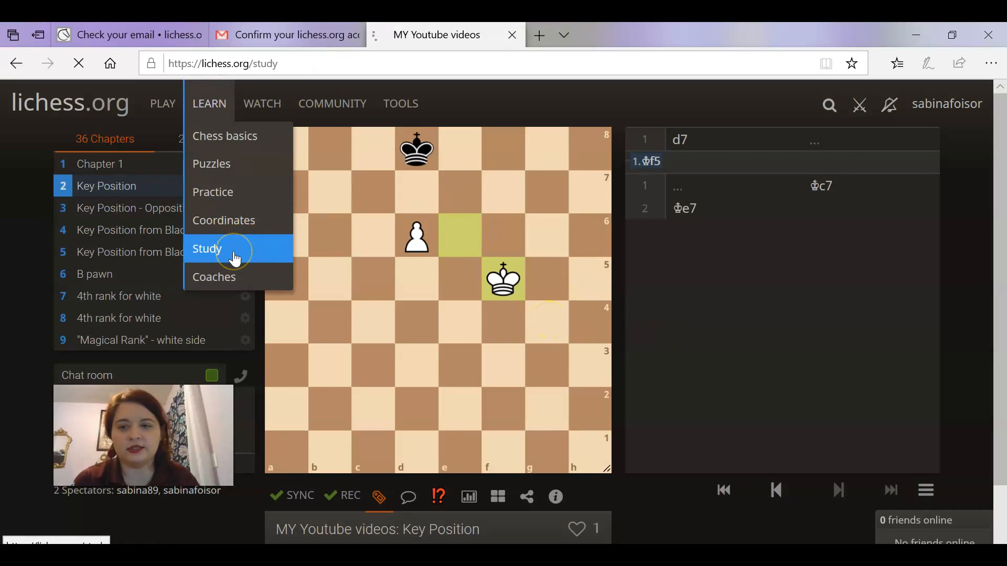
{"action": "left_click", "coordinate": [91, 275]}
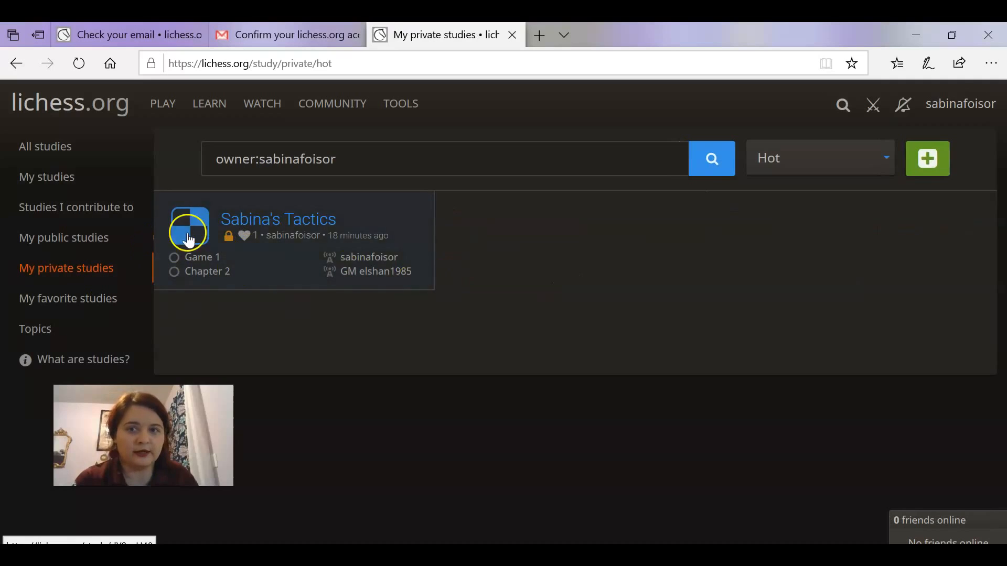
{"action": "left_click", "coordinate": [294, 274]}
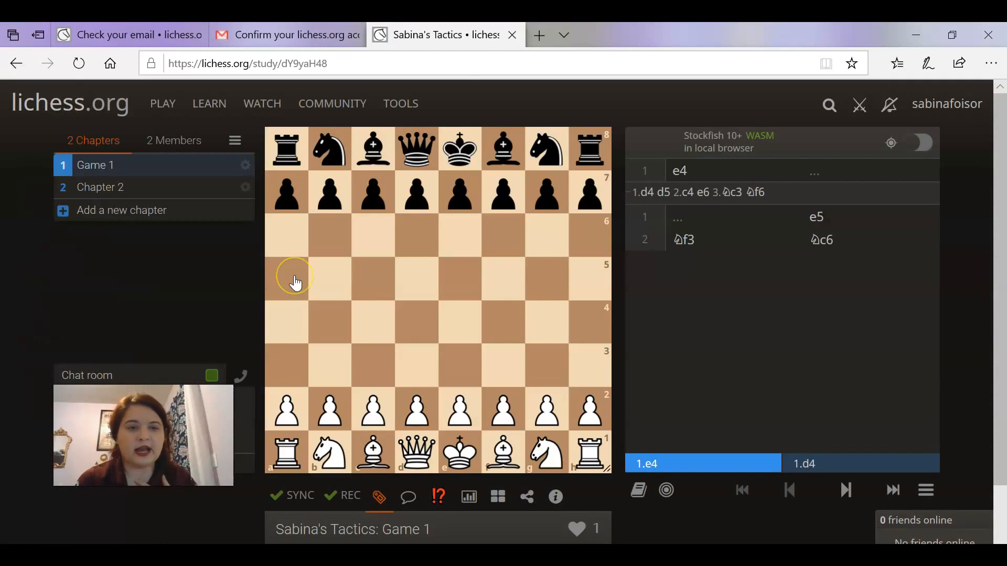
Enable Stockfish, play 1.d4 from the explorer and insert a 2014 master game as variations
{"action": "left_click", "coordinate": [924, 145]}
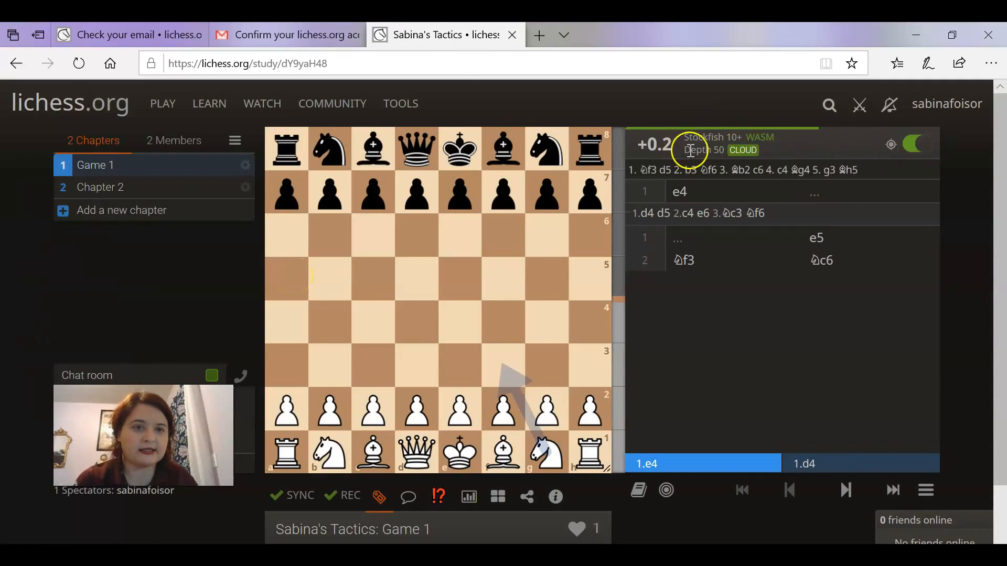
{"action": "left_click", "coordinate": [641, 494]}
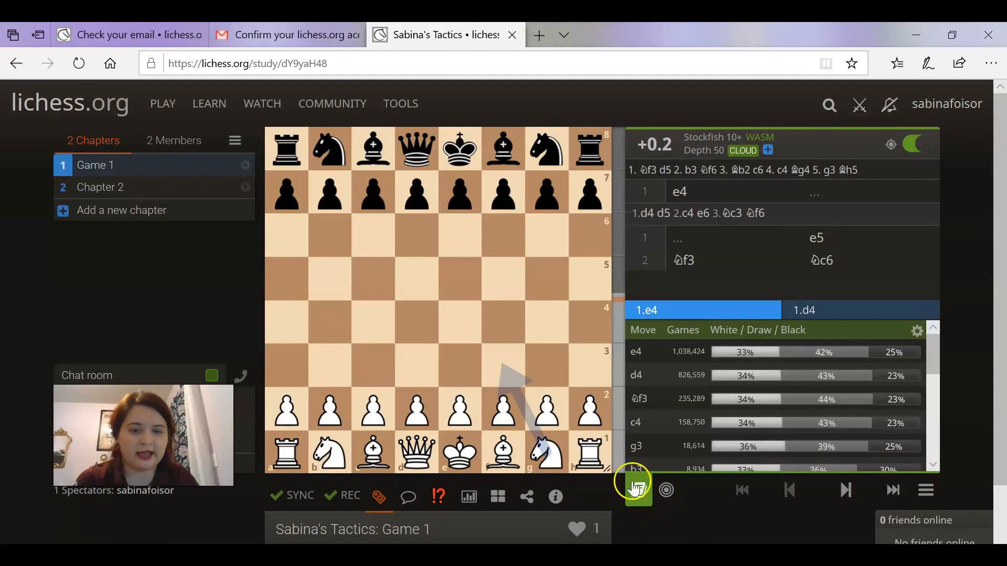
{"action": "left_click", "coordinate": [761, 378]}
{"action": "scroll", "coordinate": [749, 407], "scroll_direction": "down", "scroll_amount": 5}
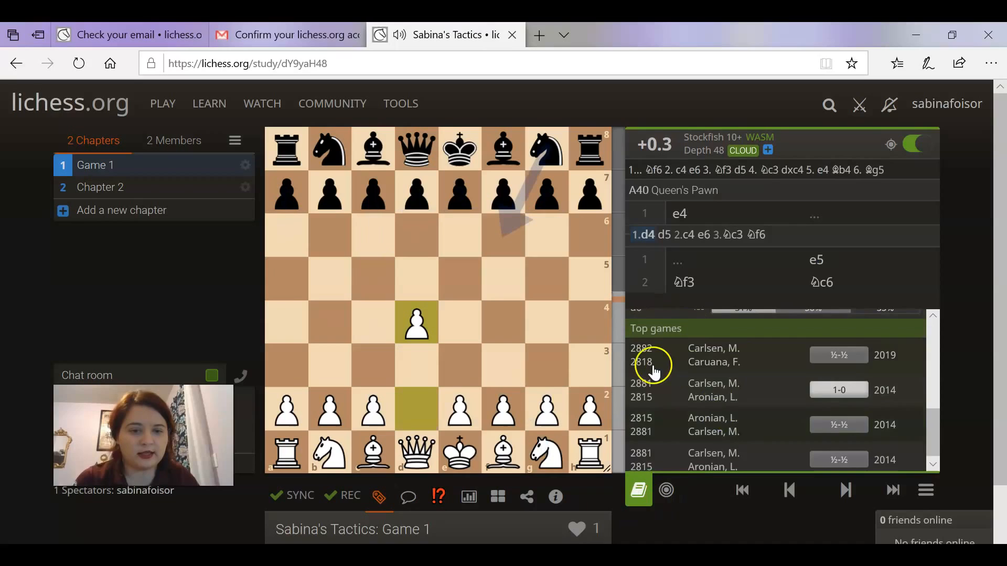
{"action": "left_click", "coordinate": [763, 391]}
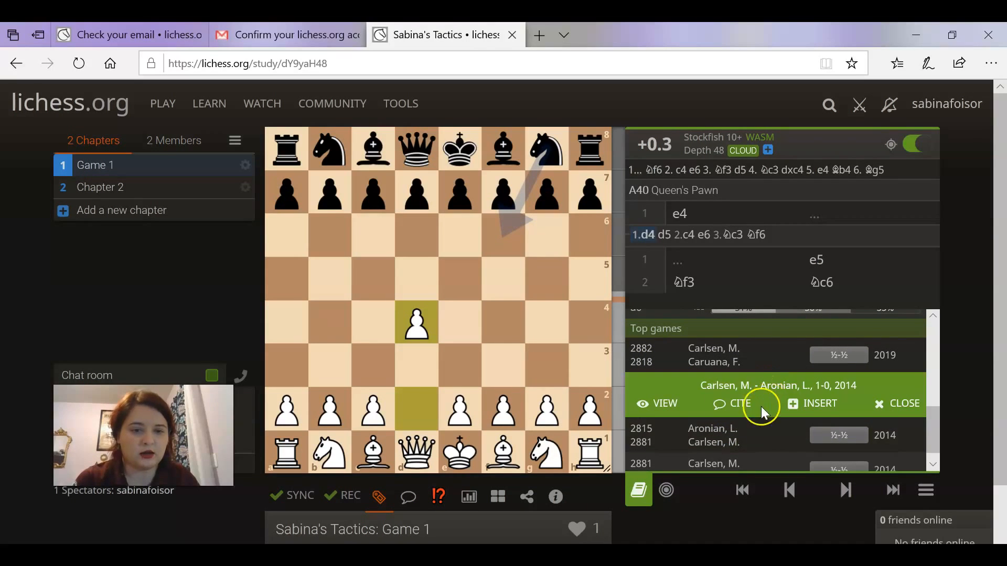
{"action": "left_click", "coordinate": [802, 407]}
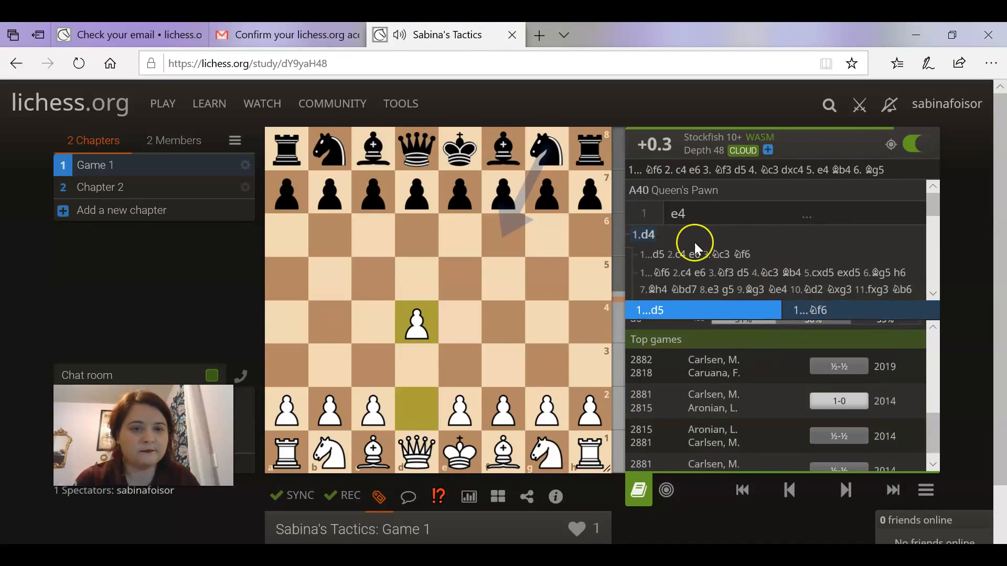
Step through the inserted moves to 3...d5, close the explorer and check notifications
{"action": "scroll", "coordinate": [702, 257], "scroll_direction": "down", "scroll_amount": 1}
{"action": "left_click", "coordinate": [657, 240]}
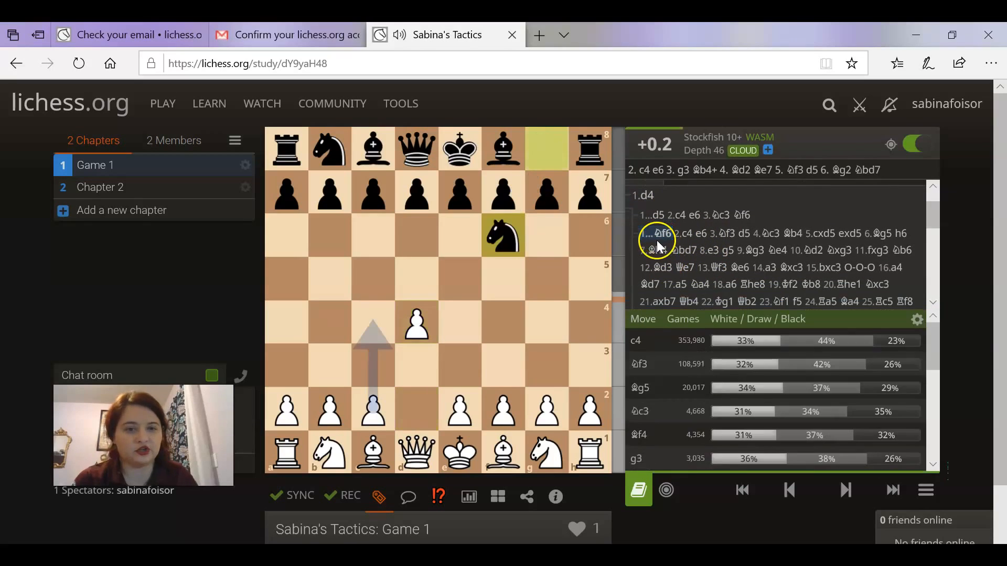
{"action": "key", "text": "Right"}
{"action": "key", "text": "Right"}
{"action": "key", "text": "Right"}
{"action": "key", "text": "Right"}
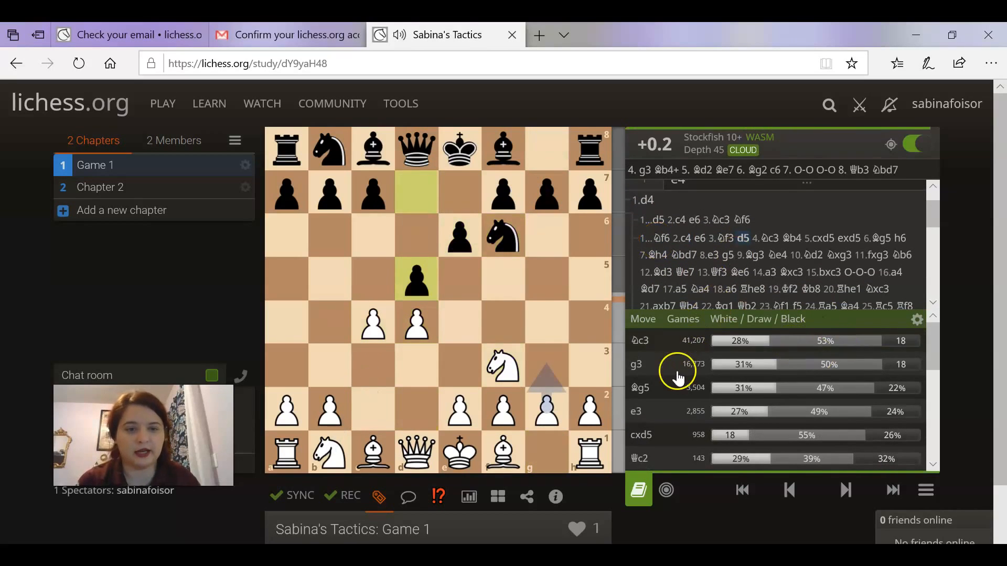
{"action": "left_click", "coordinate": [639, 489]}
{"action": "left_click", "coordinate": [640, 489]}
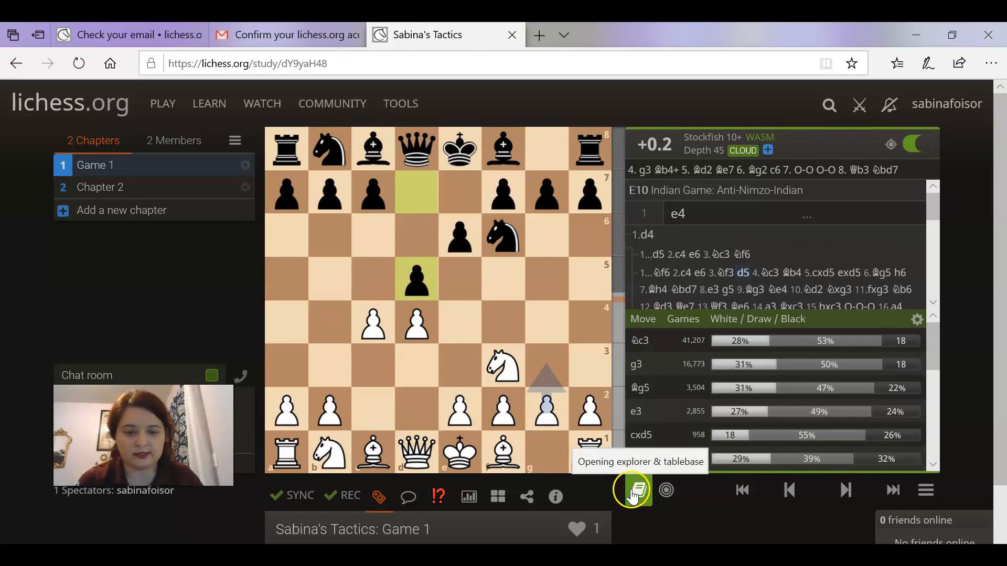
{"action": "scroll", "coordinate": [690, 367], "scroll_direction": "down", "scroll_amount": 1}
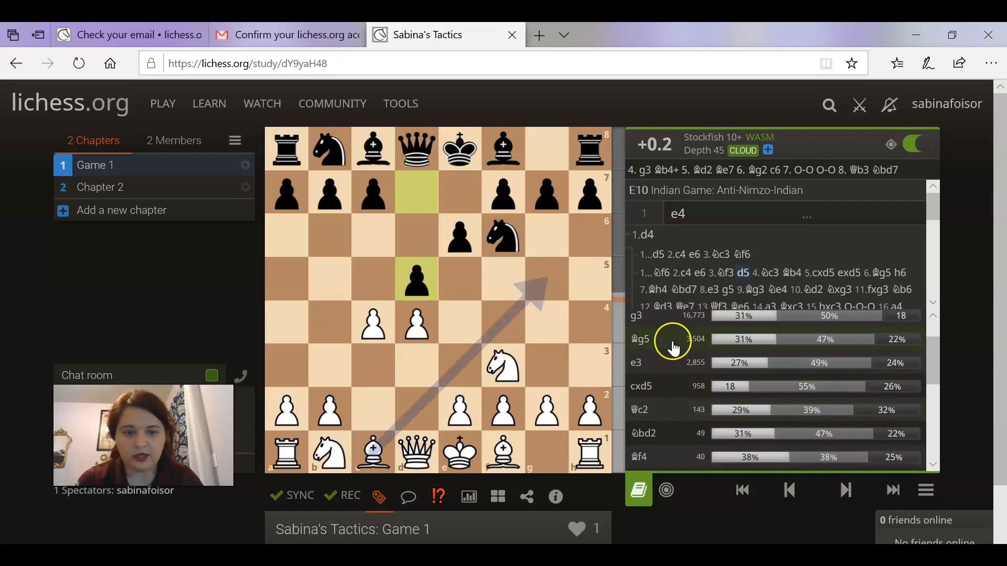
{"action": "scroll", "coordinate": [690, 398], "scroll_direction": "up", "scroll_amount": 2}
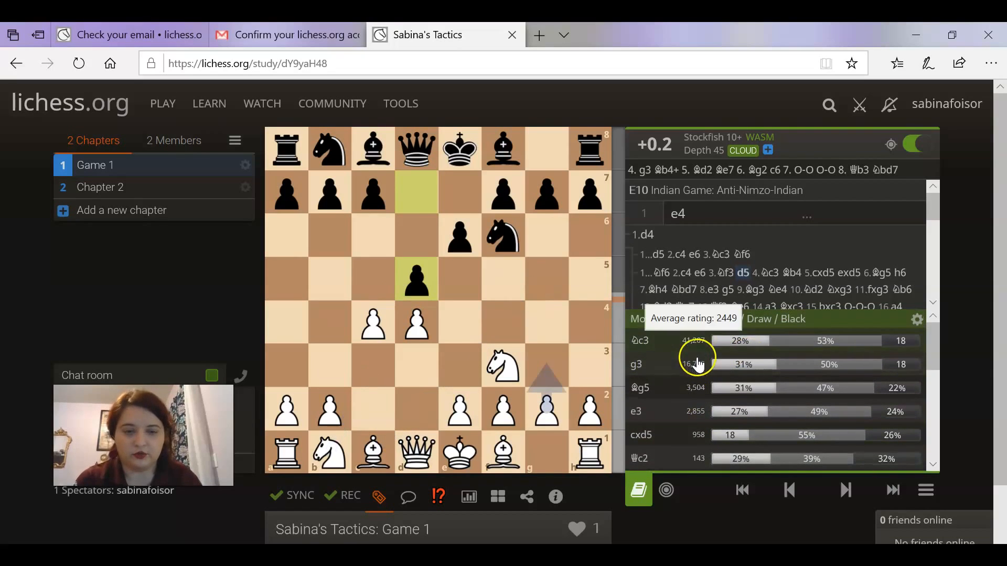
{"action": "left_click", "coordinate": [639, 490]}
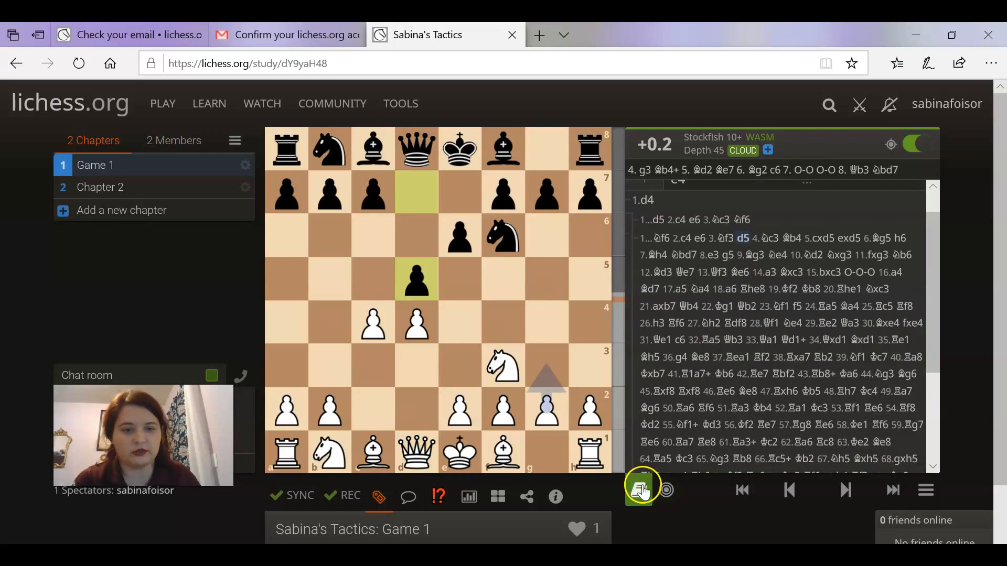
{"action": "scroll", "coordinate": [925, 296], "scroll_direction": "up", "scroll_amount": 1}
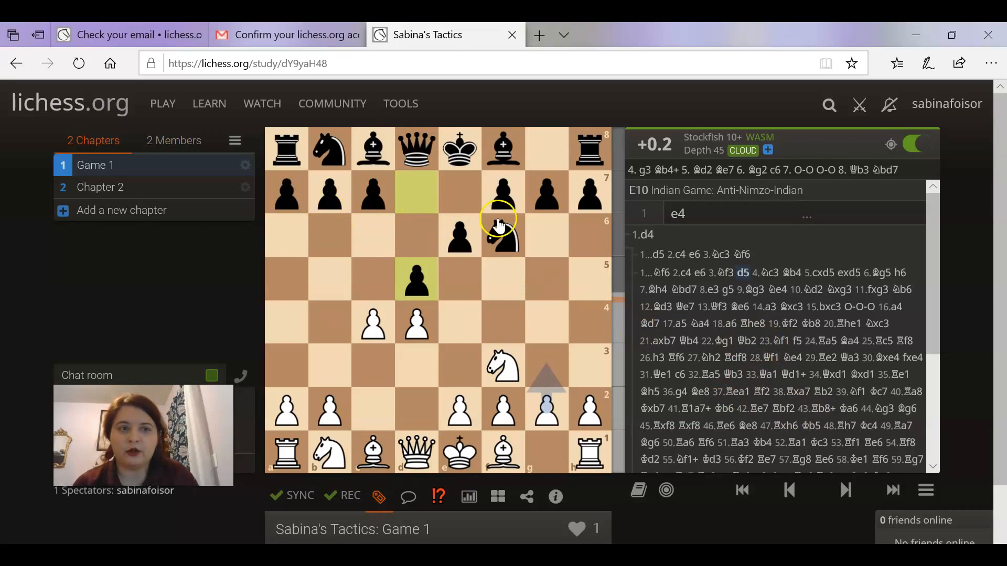
{"action": "left_click", "coordinate": [889, 105]}
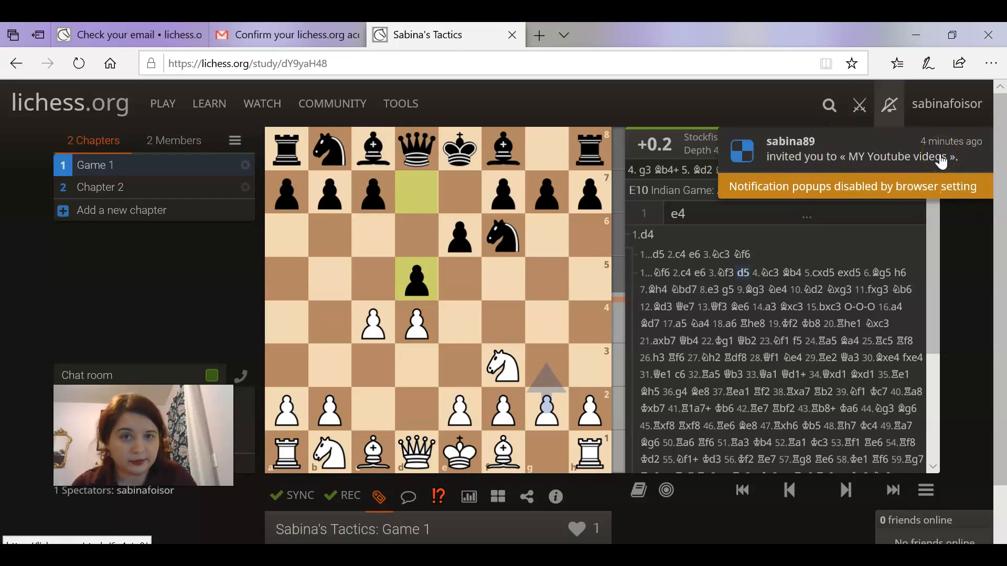
Mark the invitation read and open 'MY Youtube videos' from Studies I contribute to
{"action": "left_click", "coordinate": [897, 156]}
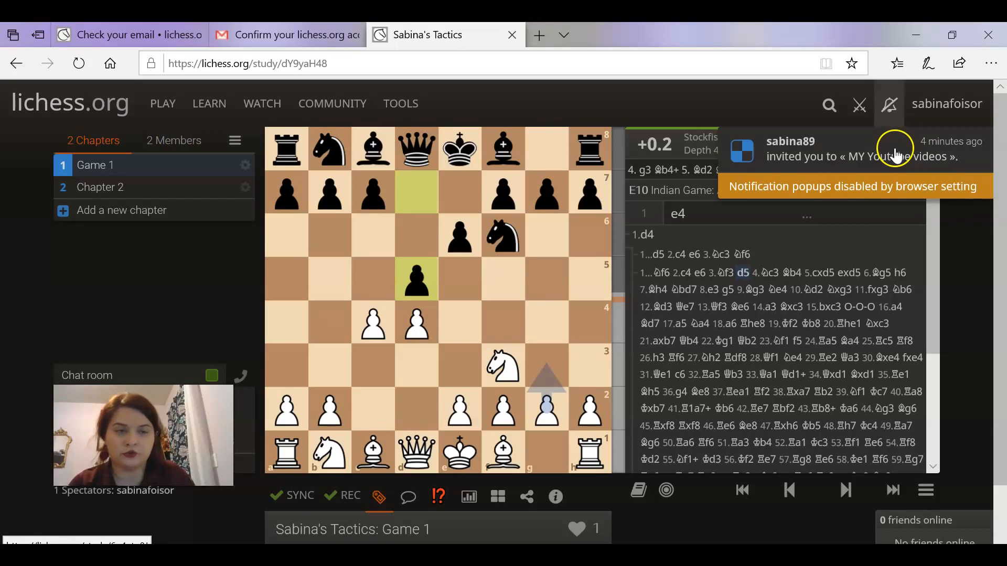
{"action": "left_click", "coordinate": [265, 264]}
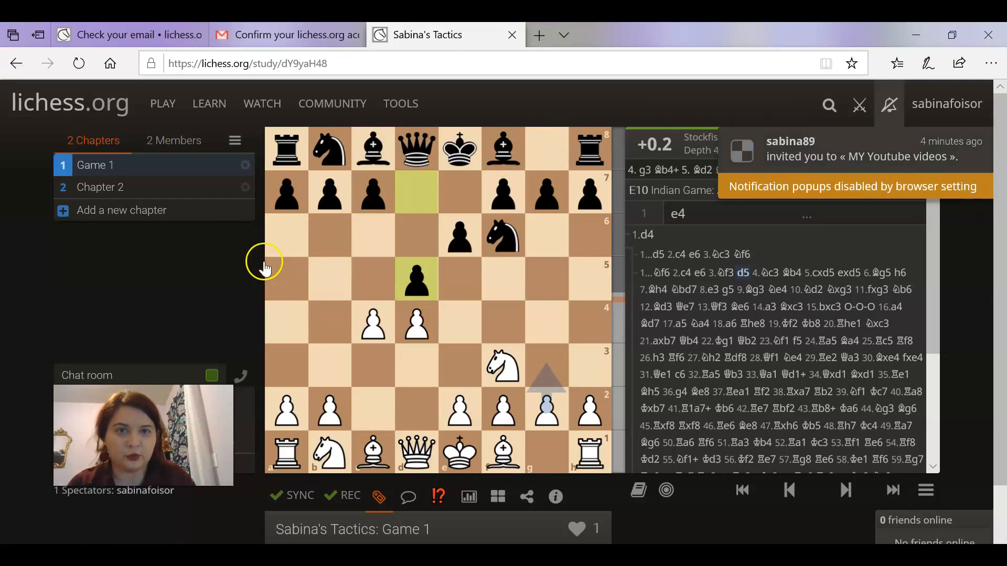
{"action": "mouse_move", "coordinate": [214, 104]}
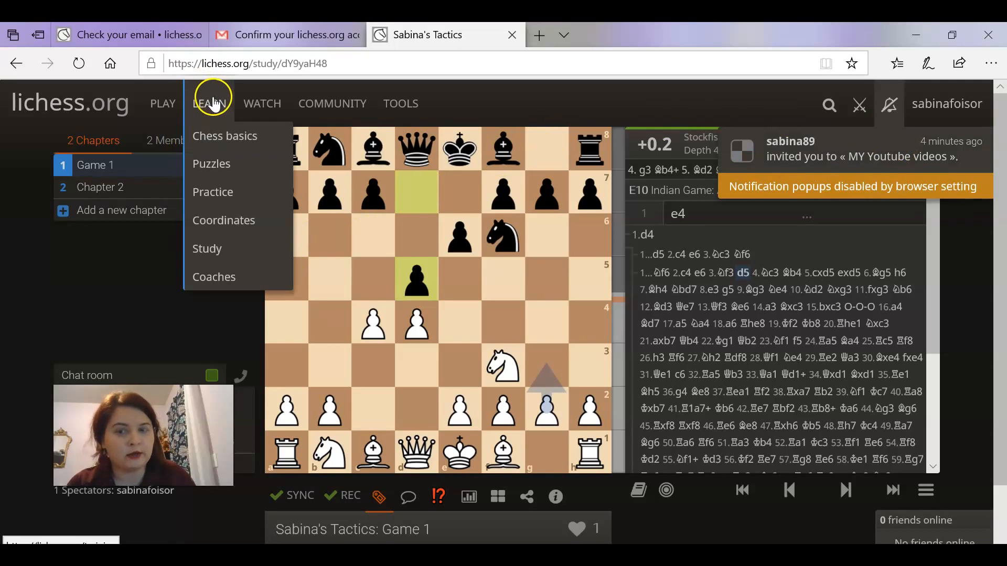
{"action": "left_click", "coordinate": [208, 249]}
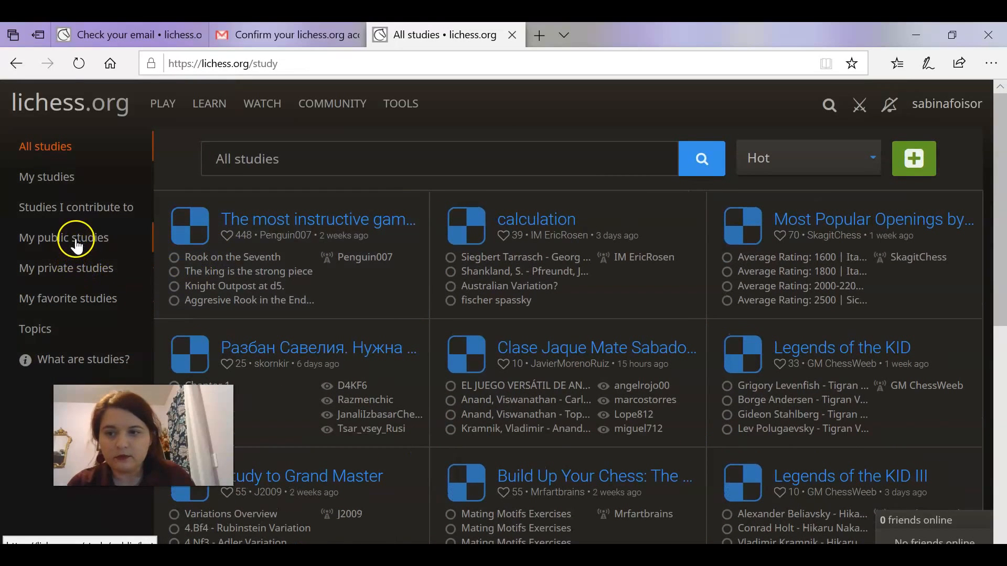
{"action": "left_click", "coordinate": [116, 217]}
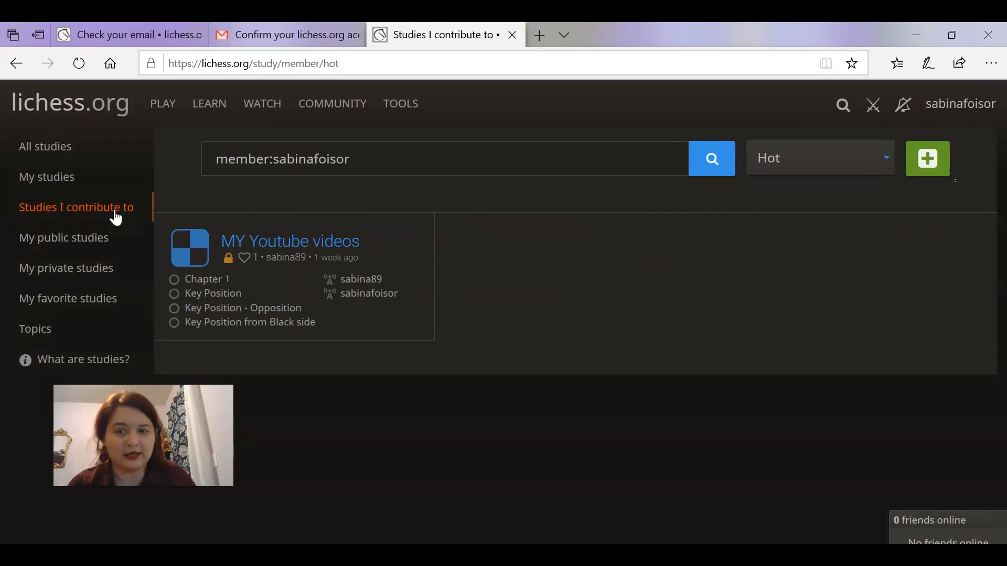
{"action": "left_click", "coordinate": [346, 319]}
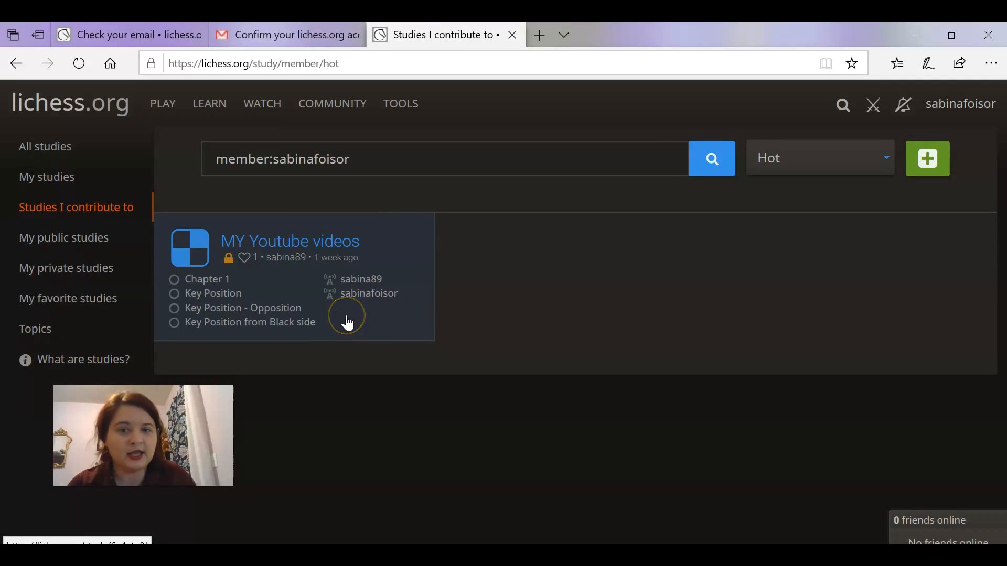
{"action": "left_click", "coordinate": [348, 320]}
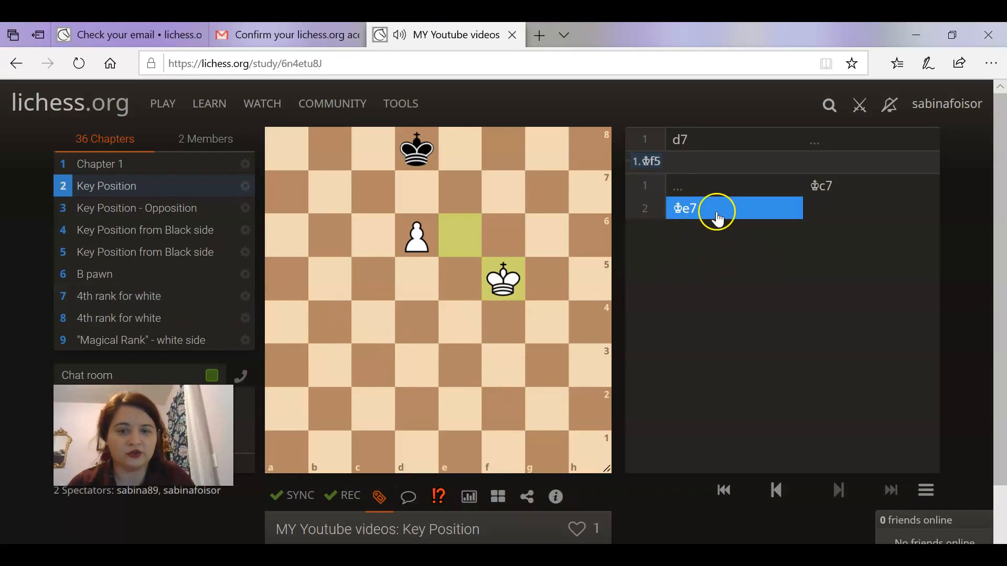
Replay Kc7 and Ke7, then add 2...Kc6 3.d8=Q Kc5 4.Qd7 to Key Position
{"action": "left_click", "coordinate": [682, 140]}
{"action": "left_click_drag", "start_coordinate": [415, 151], "coordinate": [373, 187]}
{"action": "left_click_drag", "start_coordinate": [462, 231], "coordinate": [460, 192]}
{"action": "left_click_drag", "start_coordinate": [373, 192], "coordinate": [372, 236]}
{"action": "left_click_drag", "start_coordinate": [417, 192], "coordinate": [418, 149]}
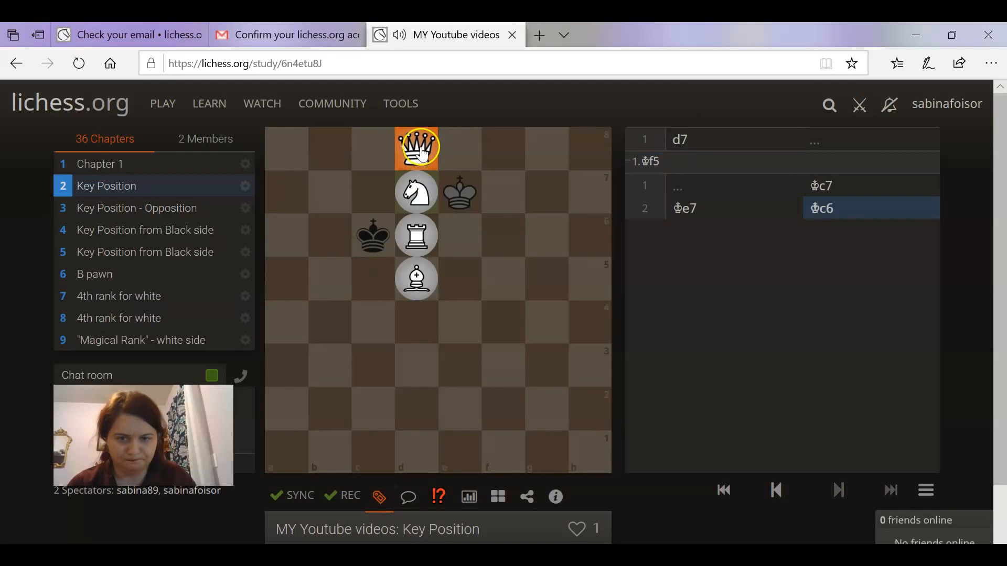
{"action": "left_click", "coordinate": [420, 148]}
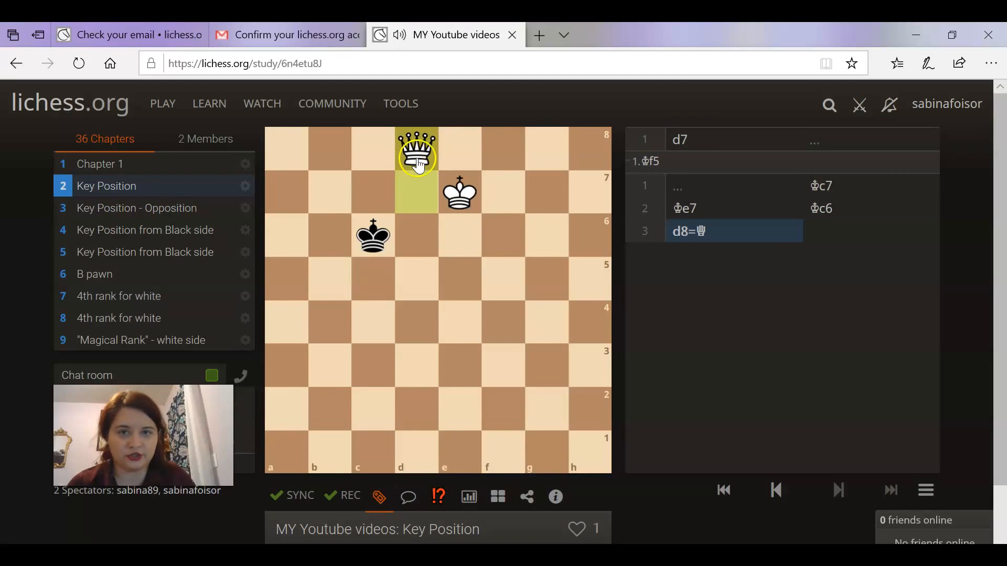
{"action": "left_click", "coordinate": [420, 181]}
{"action": "left_click_drag", "start_coordinate": [375, 235], "coordinate": [373, 279]}
{"action": "left_click_drag", "start_coordinate": [418, 149], "coordinate": [420, 193]}
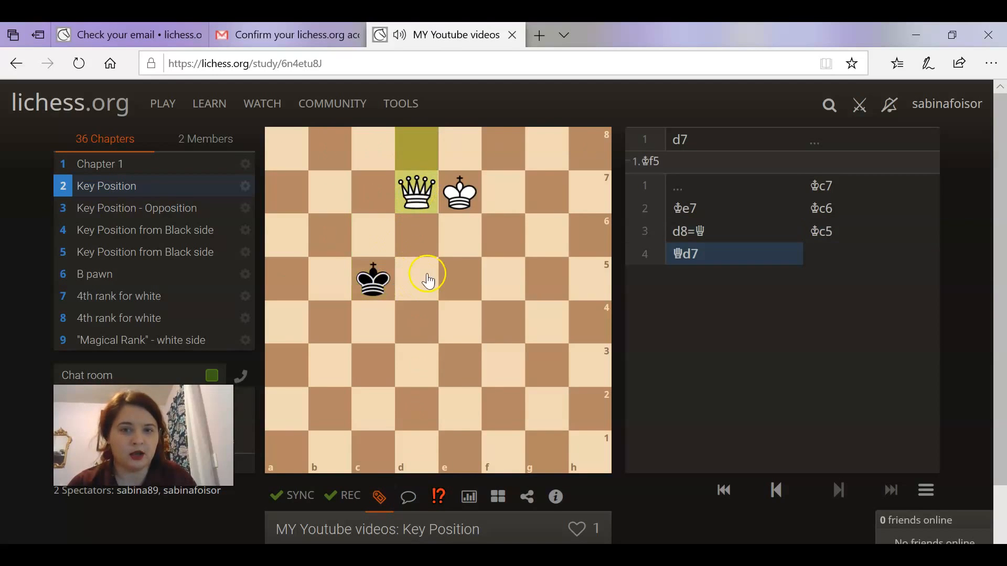